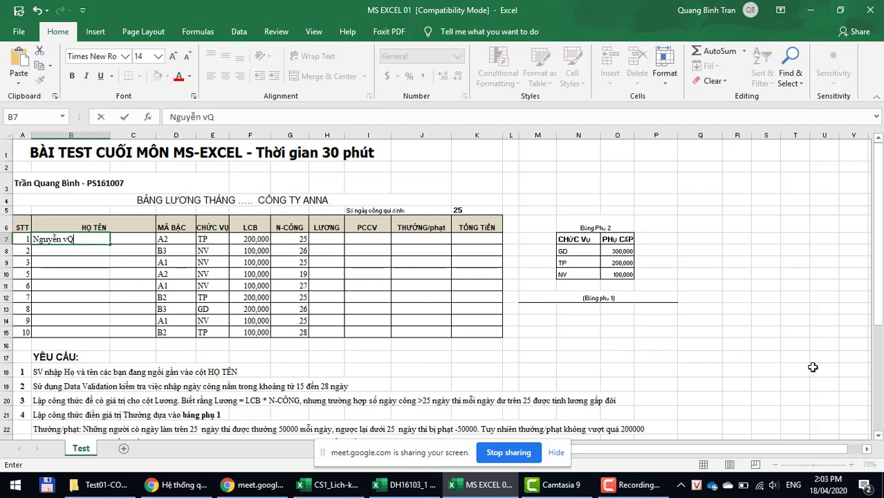
Step: Enter the family and middle names for the first four employees in B7–B10
key(BackSpace)
key(BackSpace)
text(Văn)
key(Return)
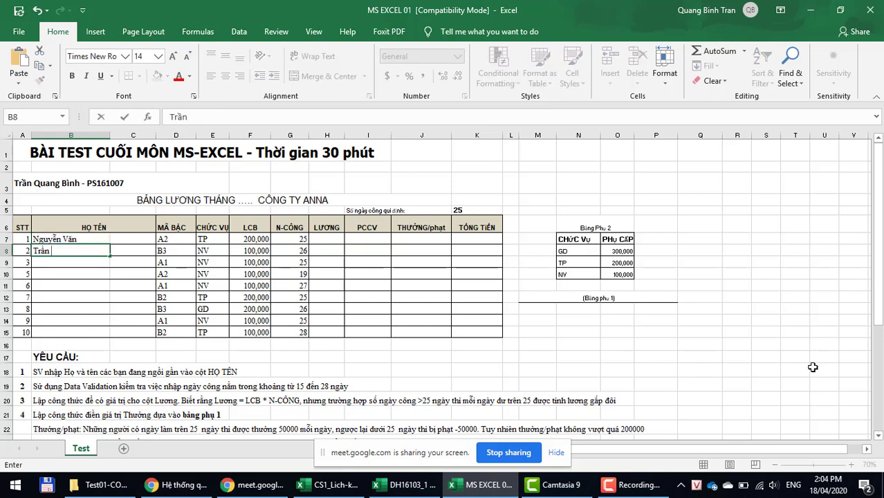
key(Return)
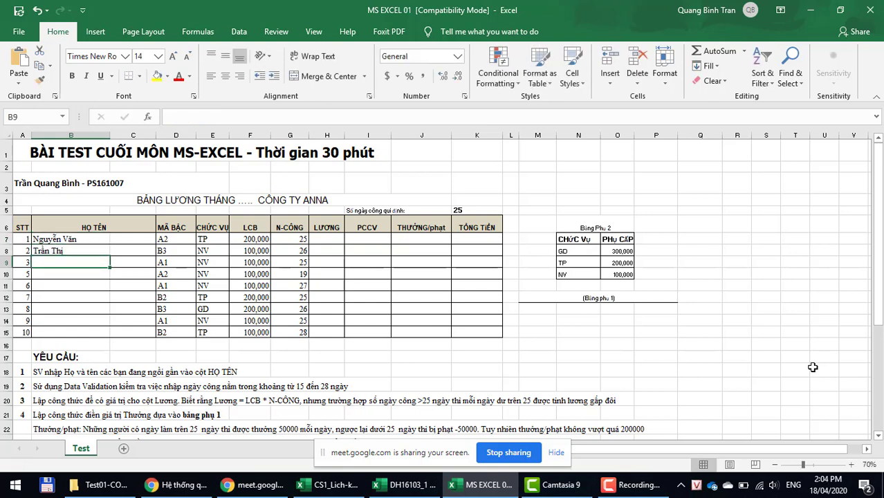
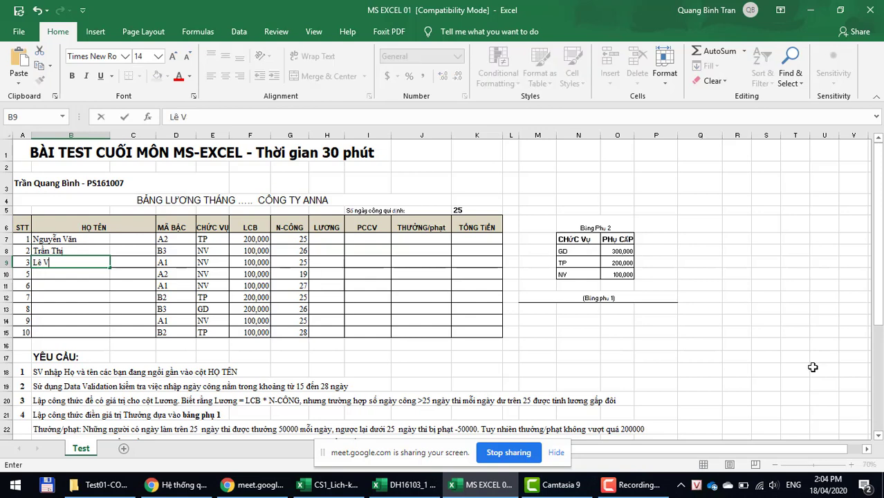
key(Return)
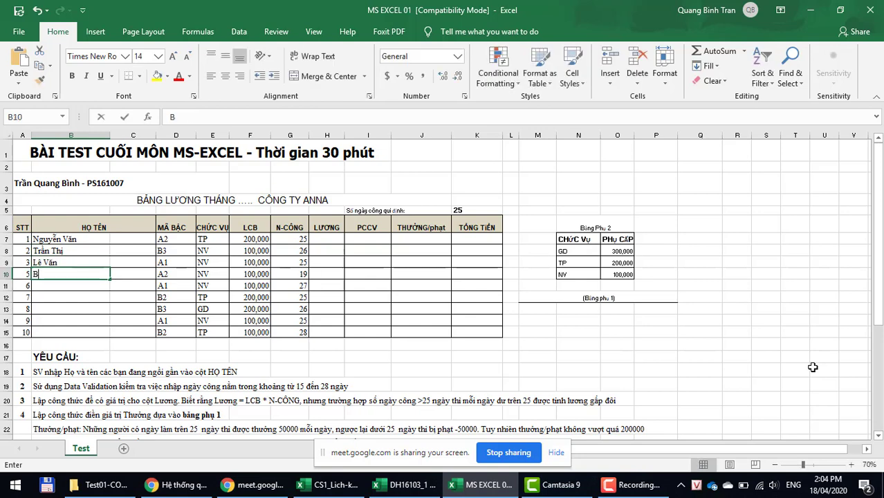
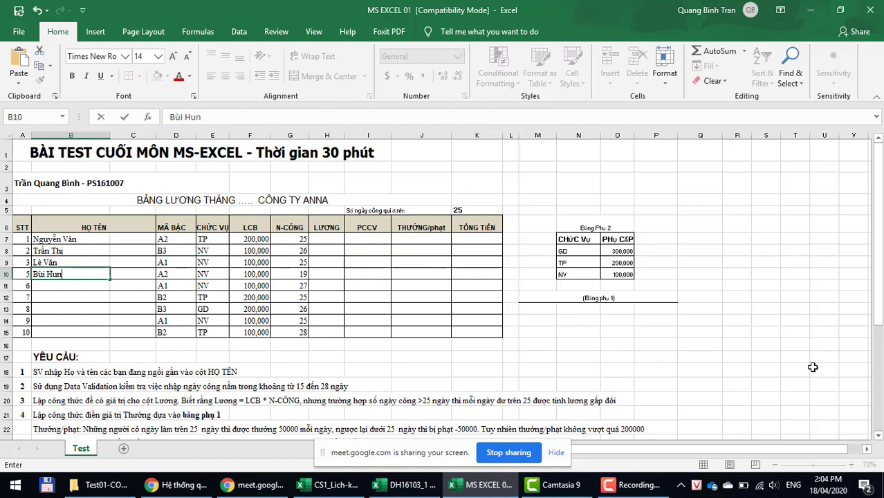
key(Return)
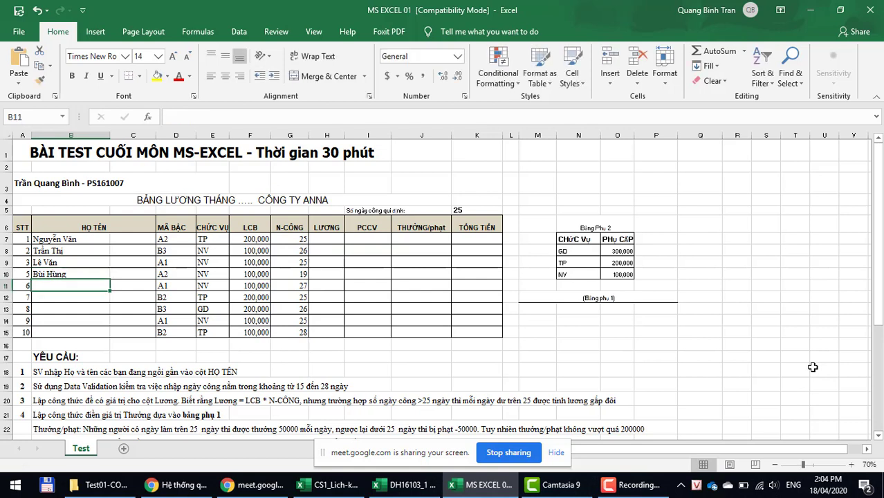
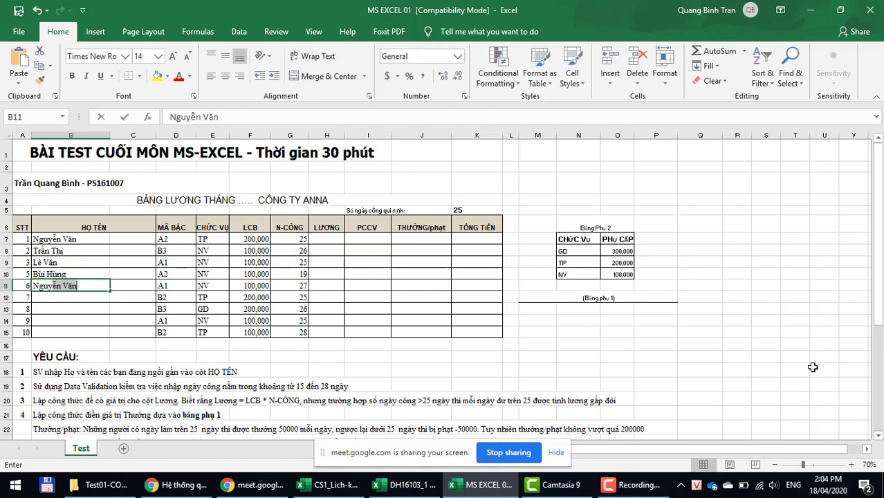
Step: Enter the family and middle names for the remaining employees in B11–B15
key(Return)
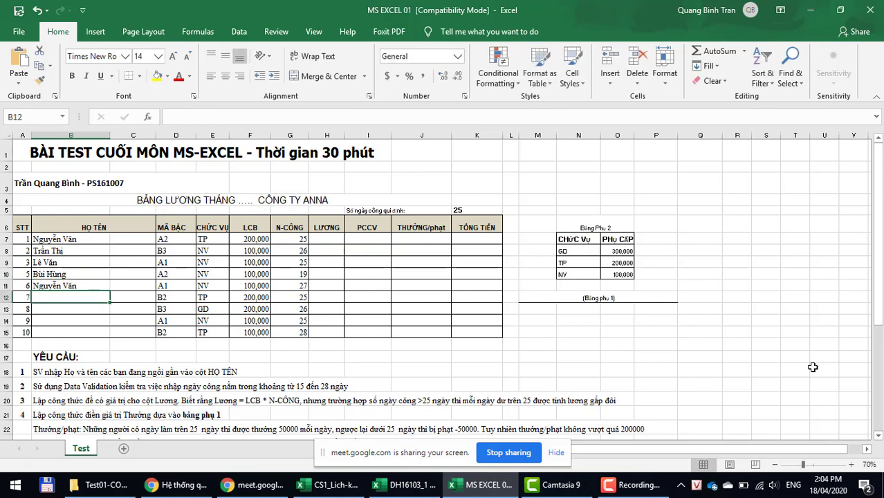
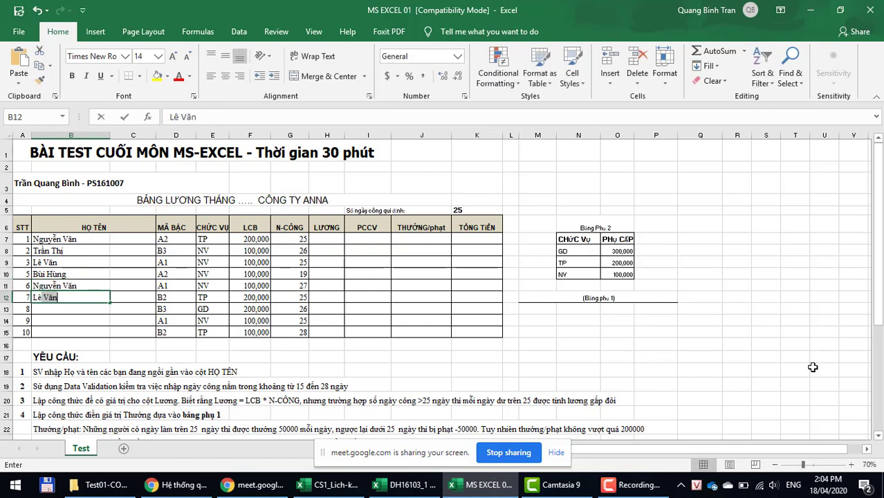
key(Return)
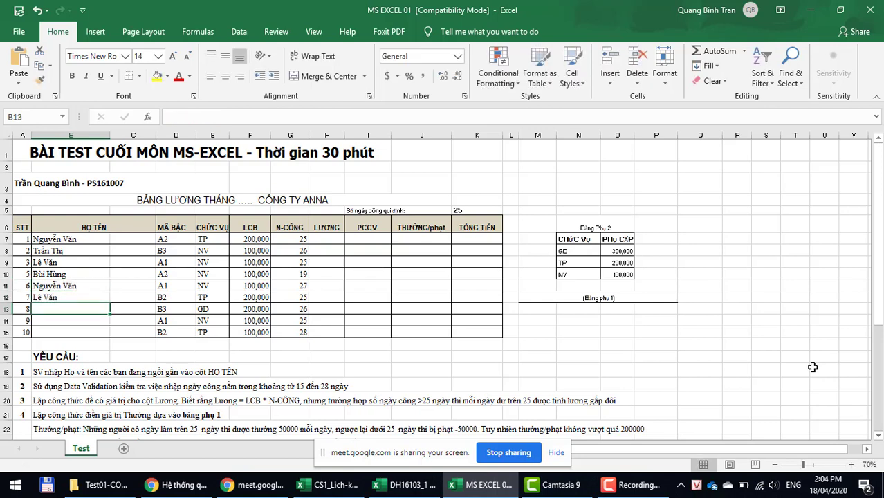
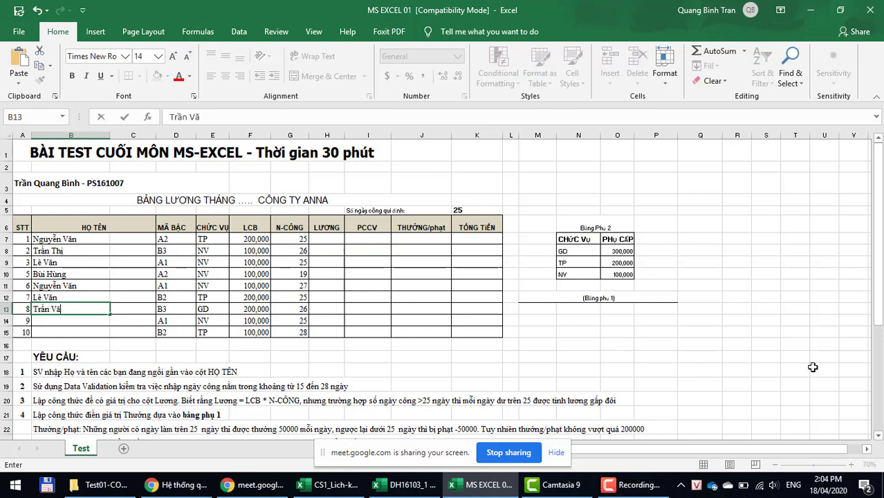
key(Return)
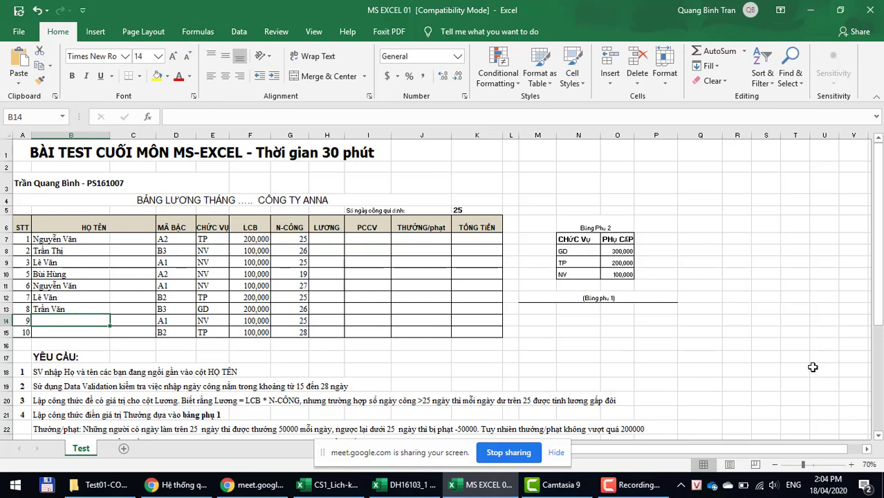
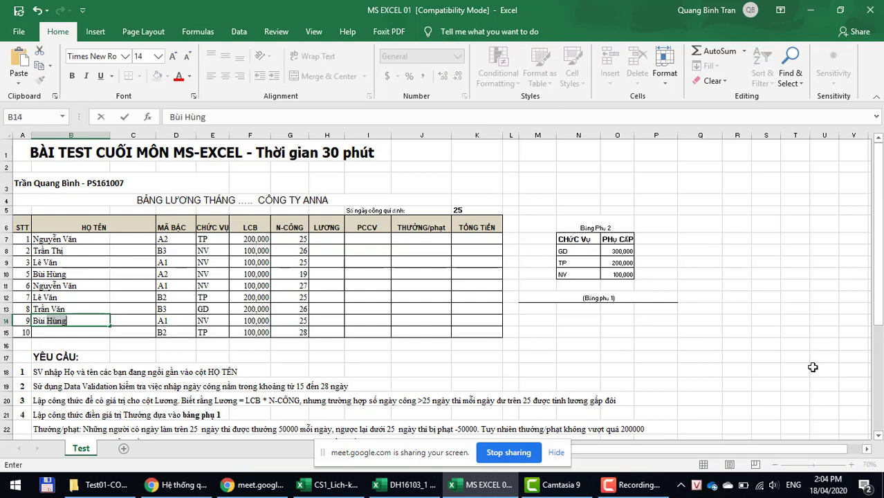
key(Return)
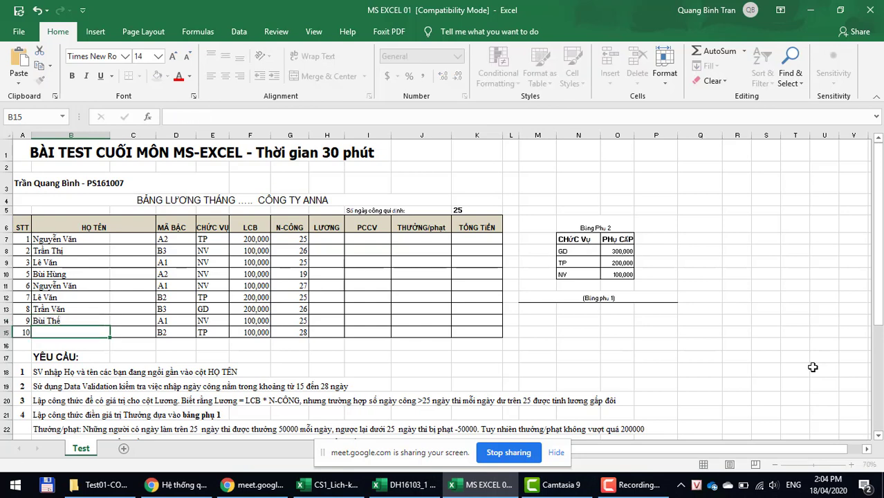
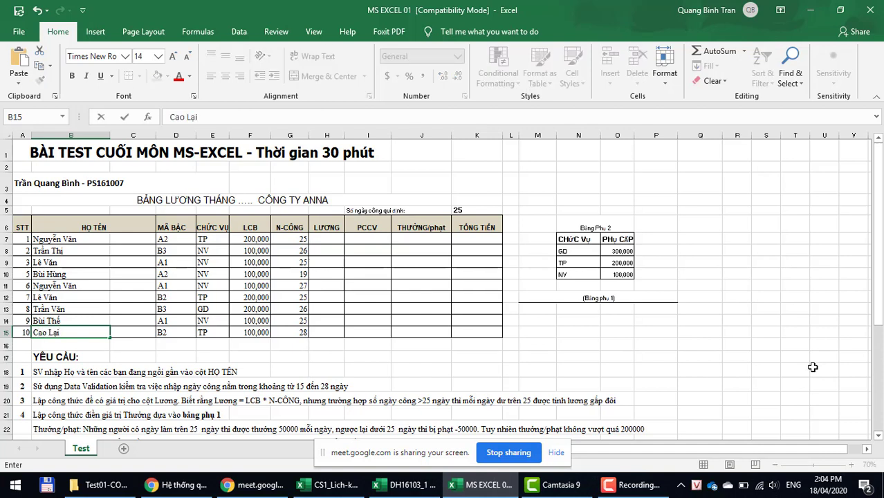
key(Up)
key(Up)
key(Up)
key(Up)
key(Up)
key(Up)
key(Up)
Step: Enter the given names for C7–C10, correcting the misspelled entry in C10
key(Right)
key(Up)
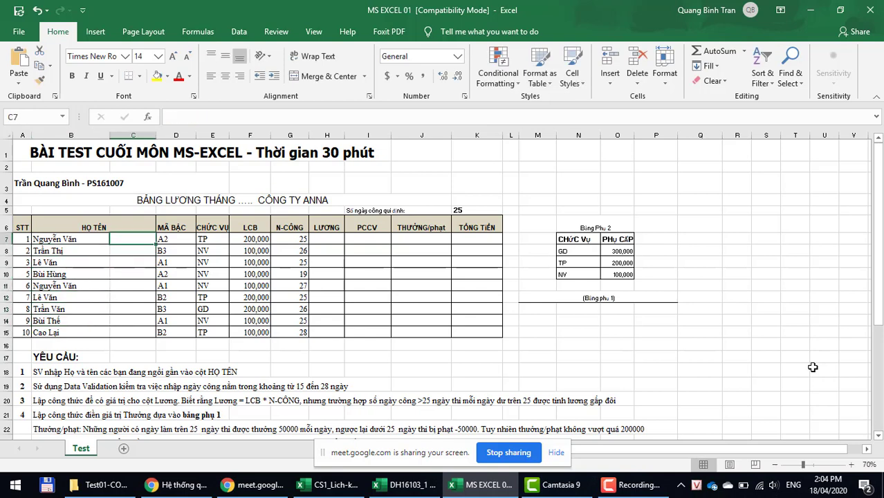
text(Tâm)
key(Return)
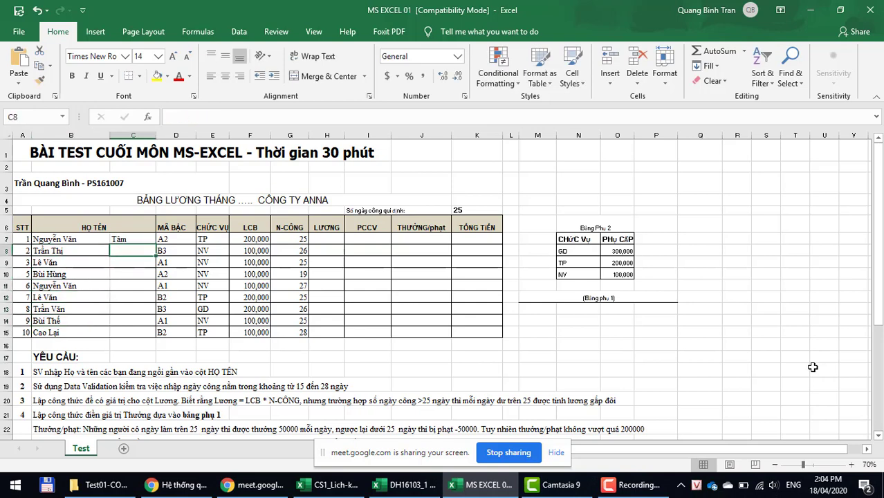
text(Trong)
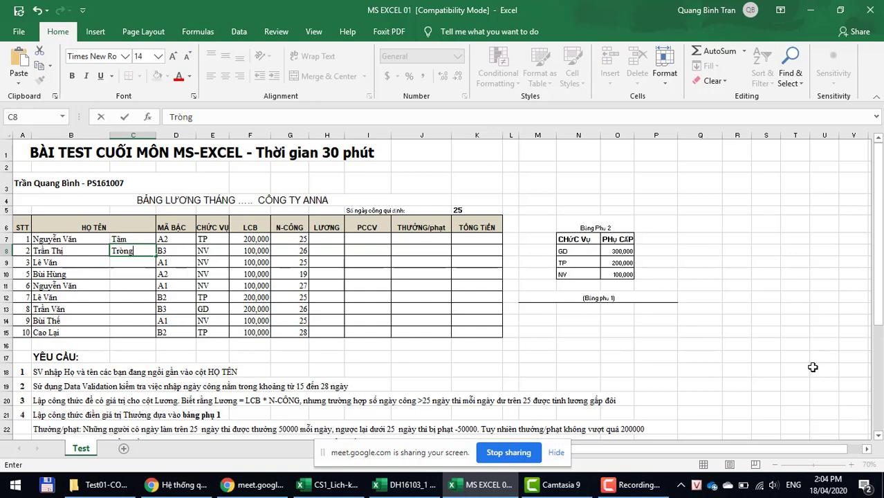
key(Return)
text(Binh)
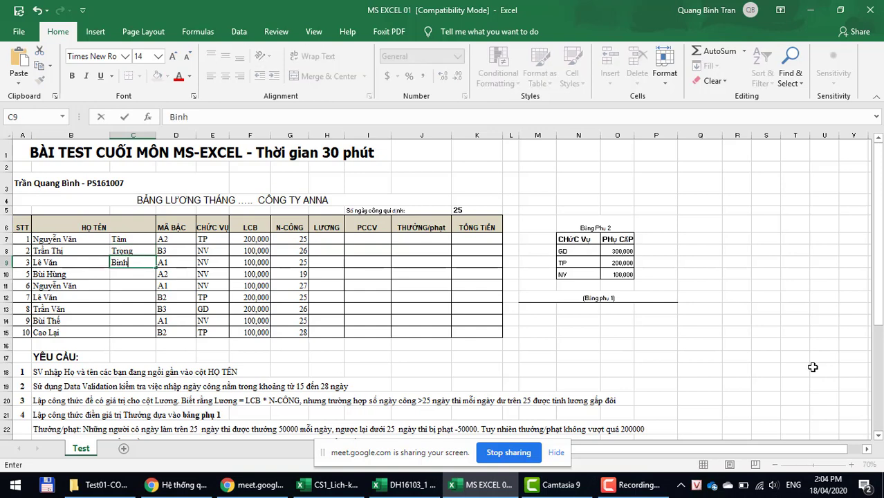
key(Return)
text(Hunhf)
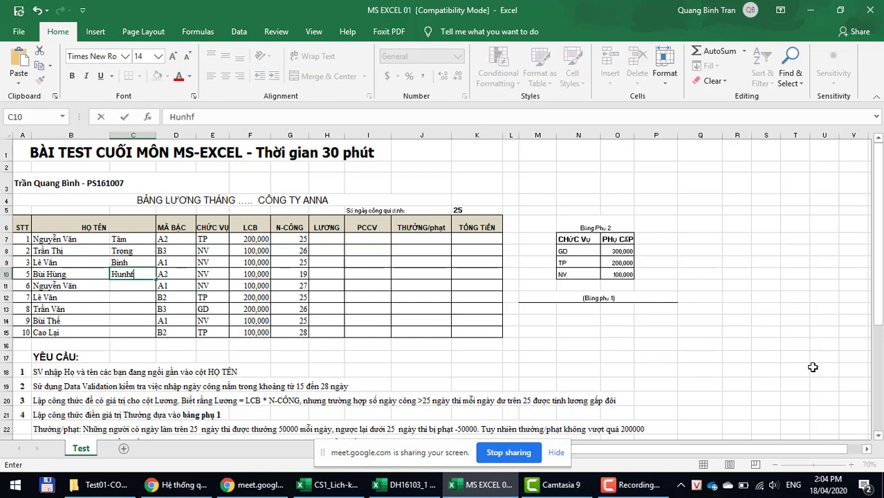
key(Return)
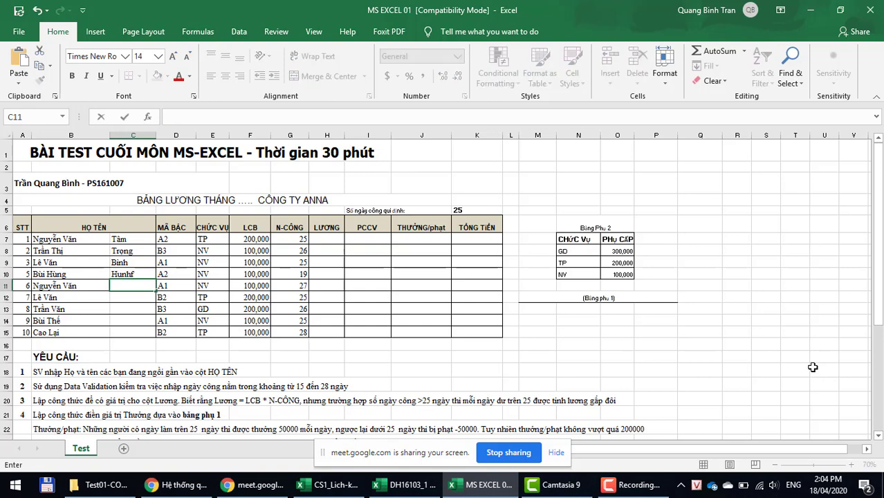
key(Up)
text(Hùng)
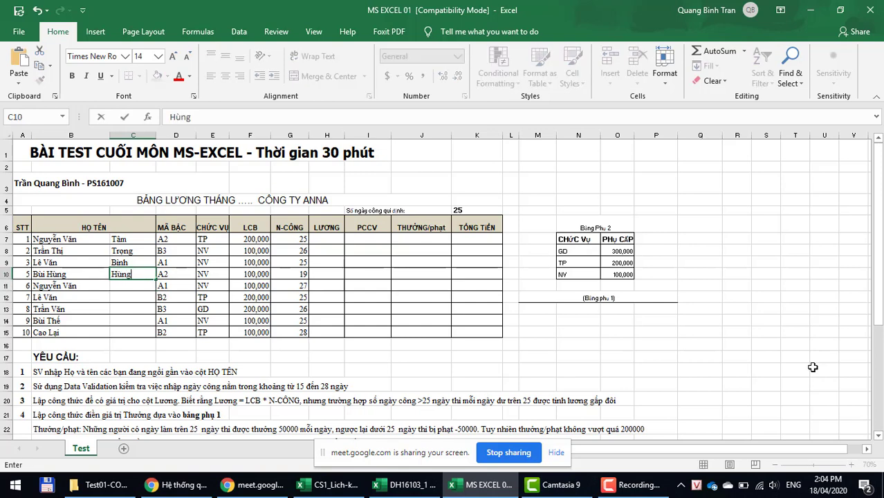
key(Return)
Step: Enter the given names for C11–C14, fixing typing mistakes along the way
text(Tue)
key(BackSpace)
key(BackSpace)
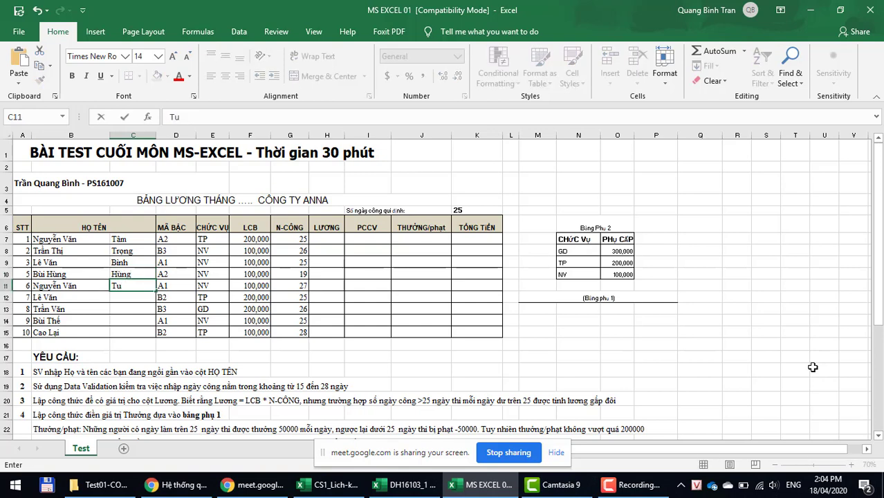
text(ieesn)
key(Return)
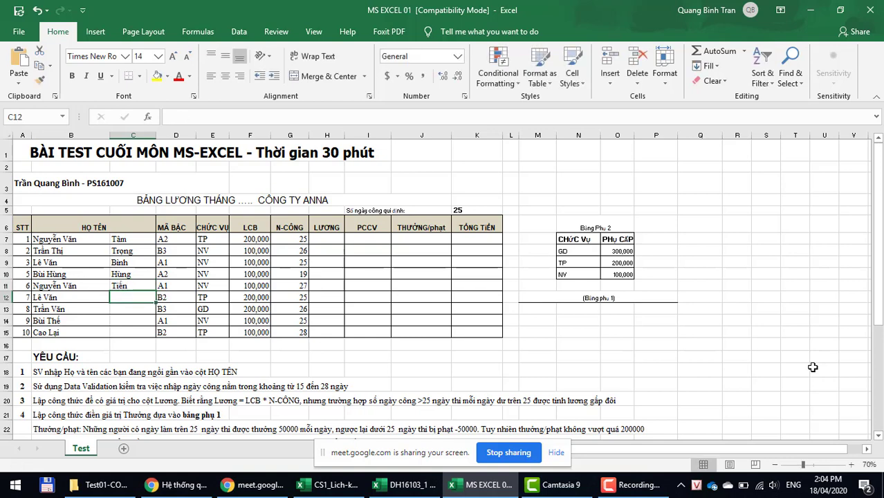
text(Ki)
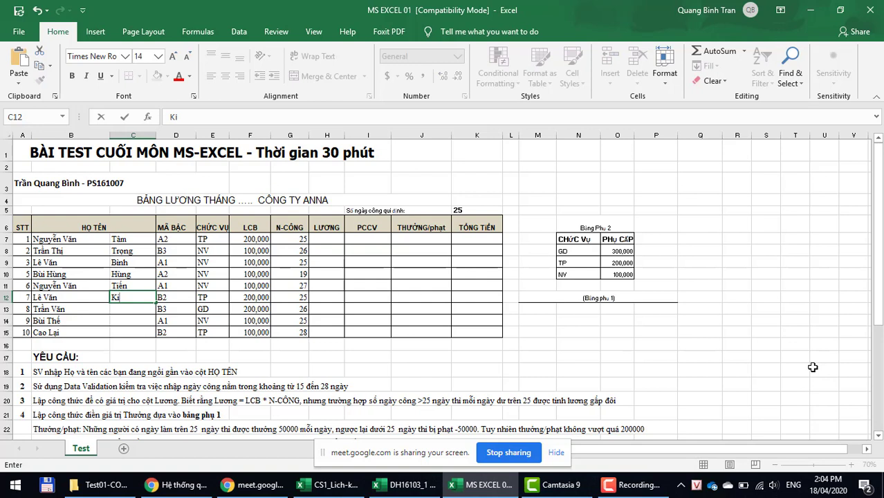
key(BackSpace)
key(BackSpace)
text(Hoa)
key(Return)
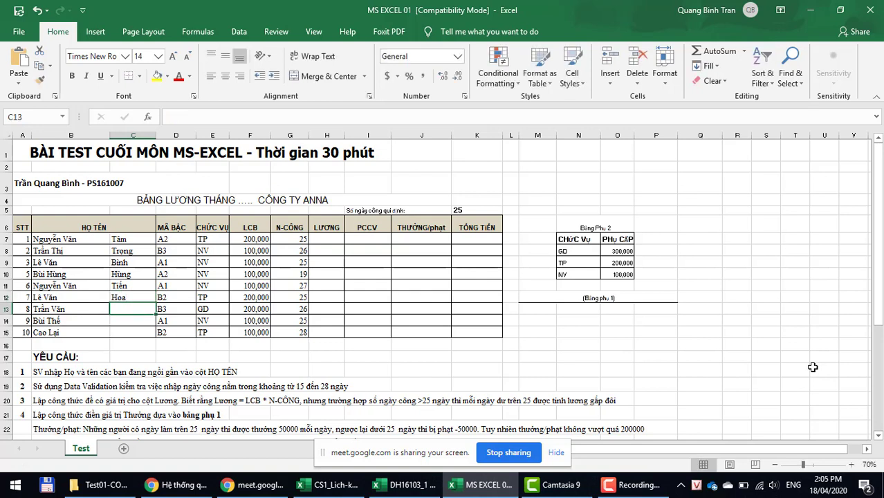
text(Hồng)
key(Return)
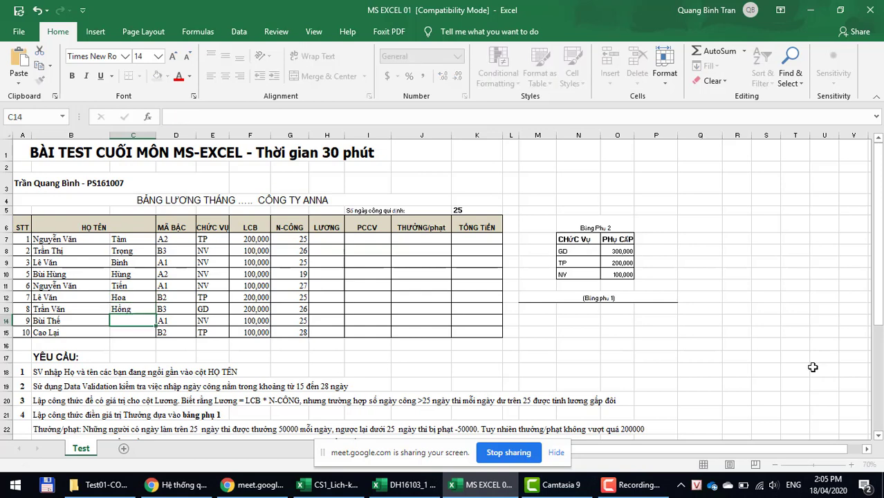
text(Sơn)
key(Return)
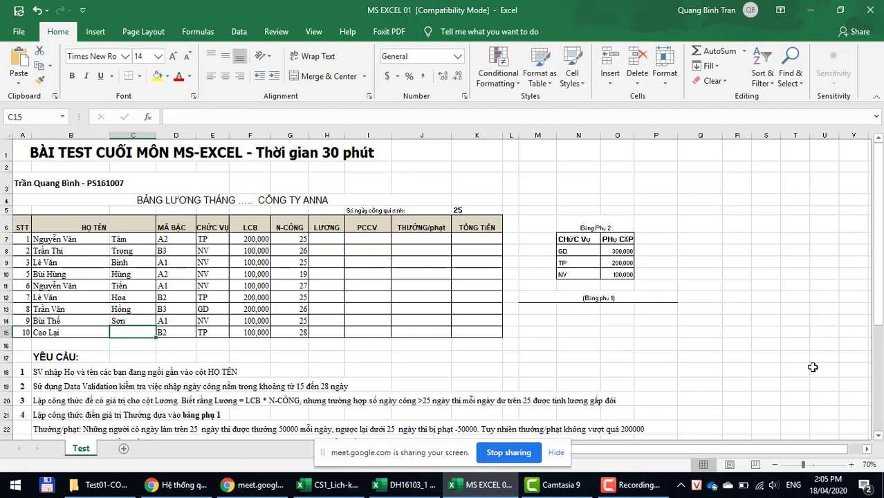
Step: Enter the tenth employee's given name in C15, then return to row 7's LƯƠNG cell
text(Cương)
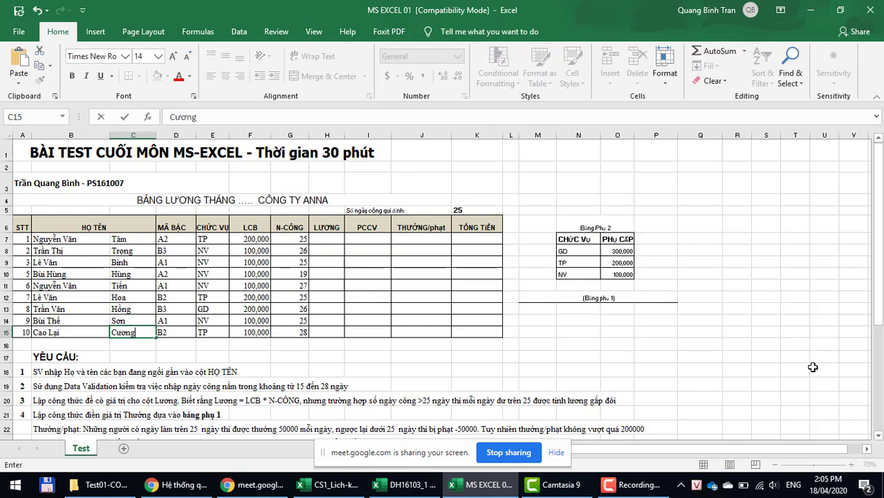
key(Return)
key(Up)
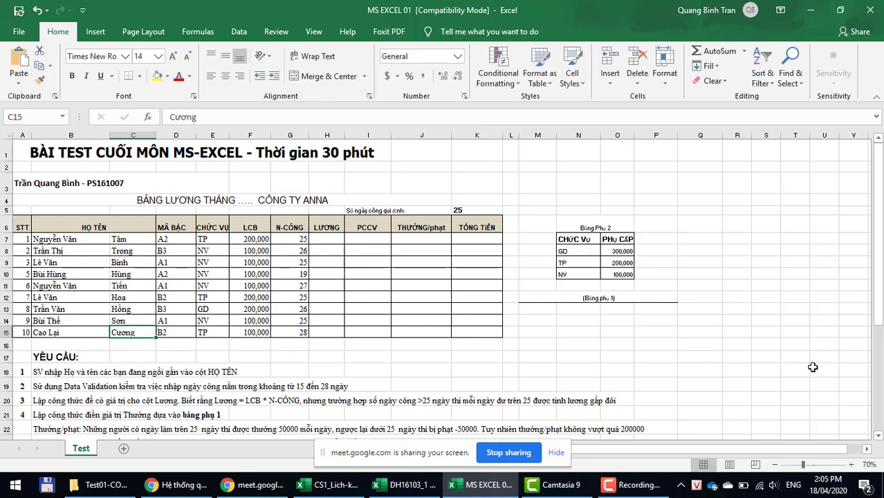
key(Up)
key(Up)
key(Up)
key(Up)
key(Up)
key(Up)
key(Up)
key(Up)
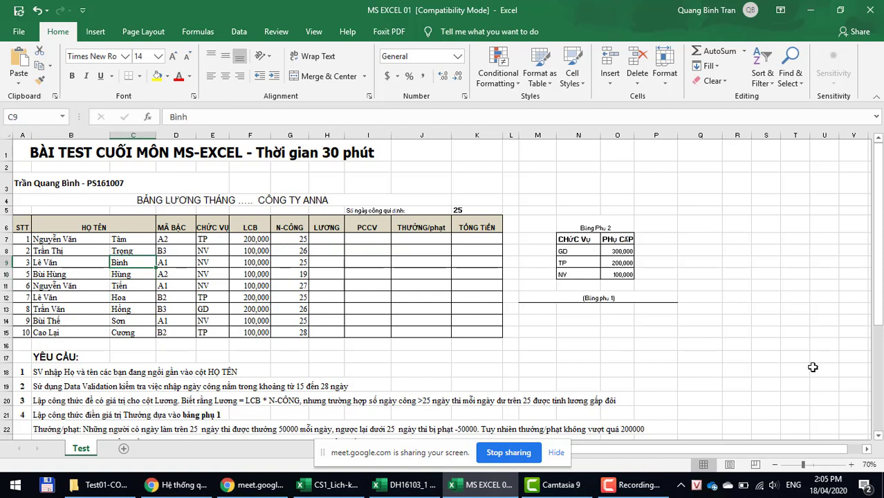
key(Right)
key(Right)
key(Right)
key(Right)
key(Right)
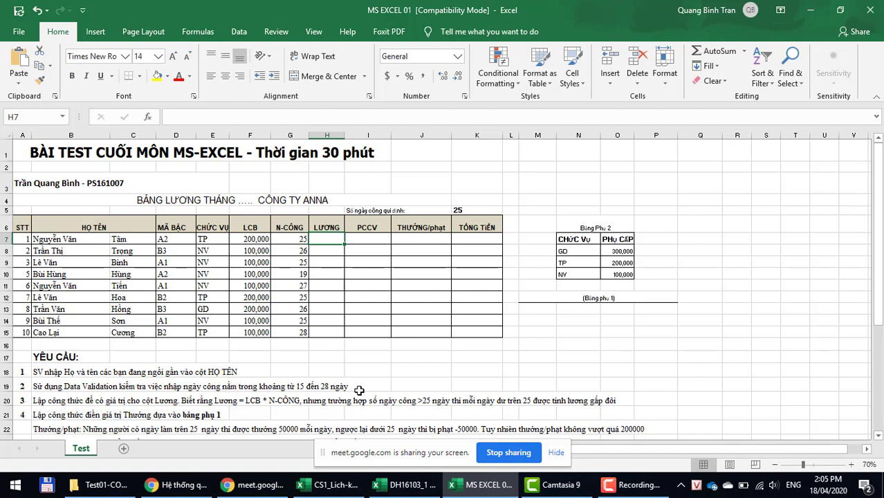
Step: Select the G7 workday count and bring up the Conditional Formatting menu
click(294, 237)
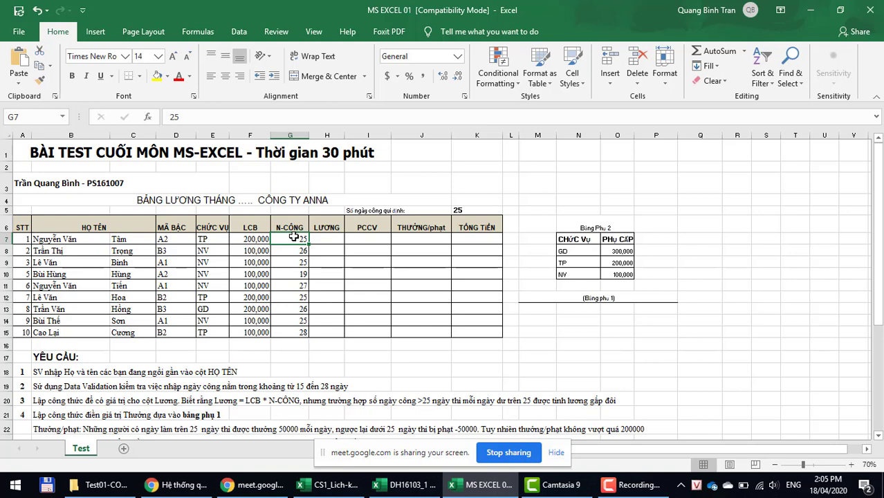
click(498, 80)
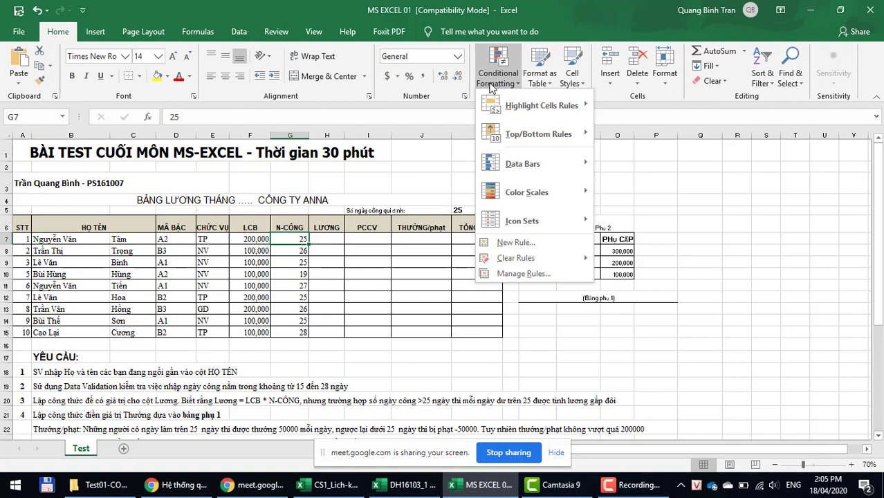
Step: Dismiss the Conditional Formatting menu and switch to the Data tab
click(261, 359)
click(236, 32)
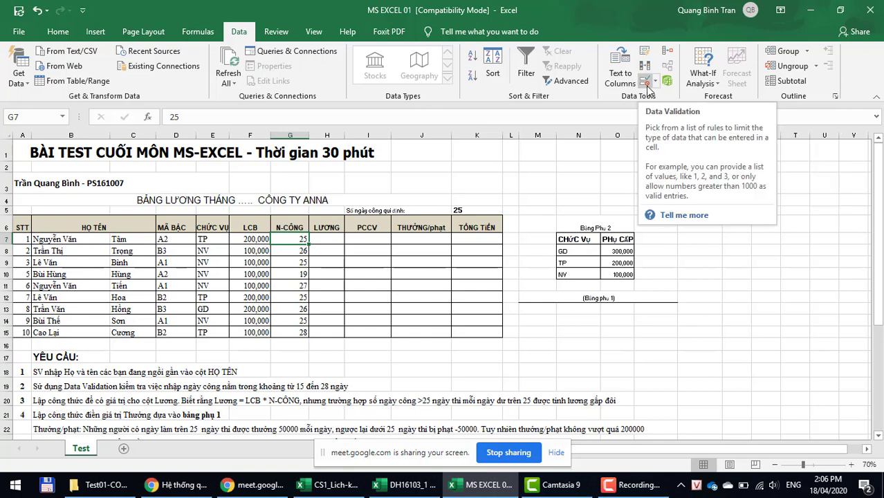
Step: Open Data Validation for G7 and review its Settings, Input Message and Error Alert tabs
click(646, 83)
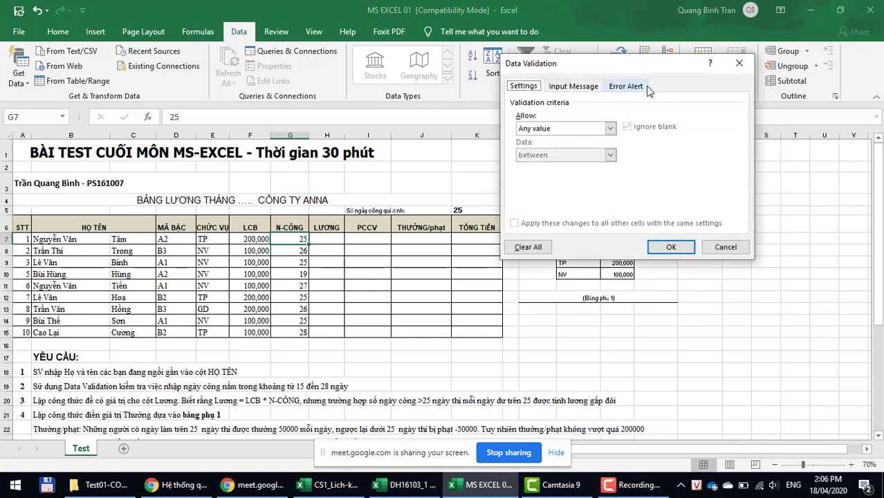
click(572, 88)
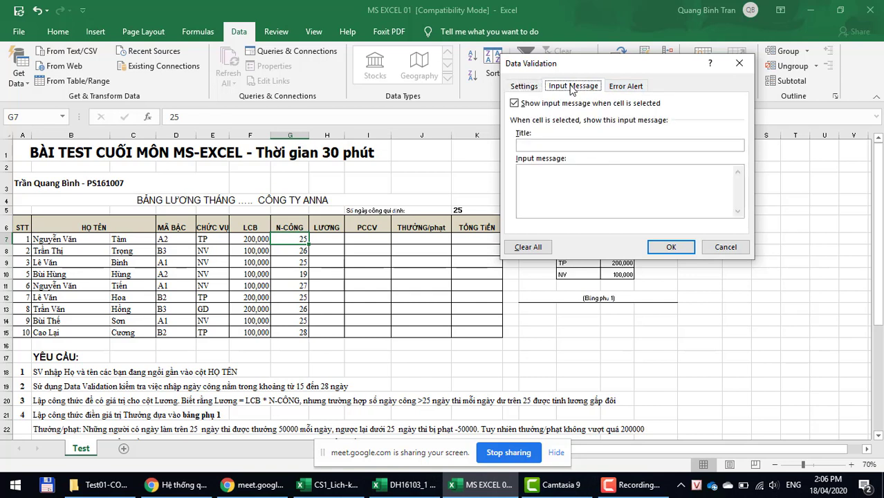
click(621, 90)
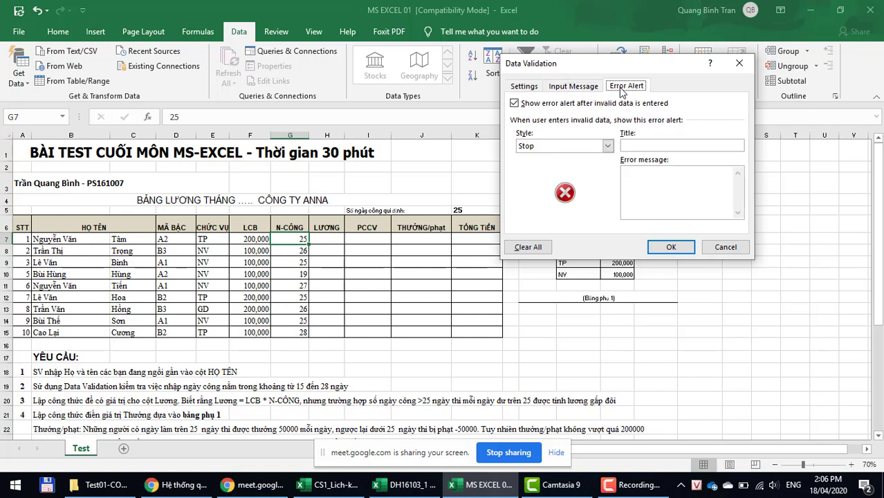
click(522, 90)
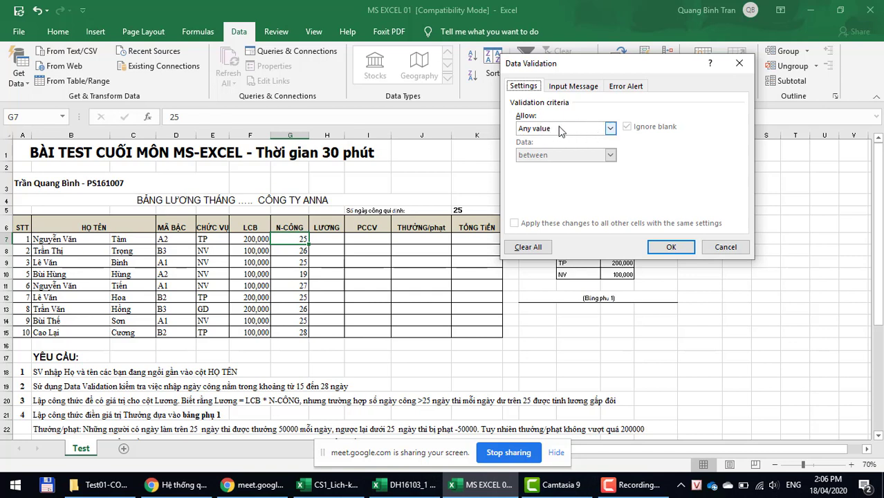
click(561, 129)
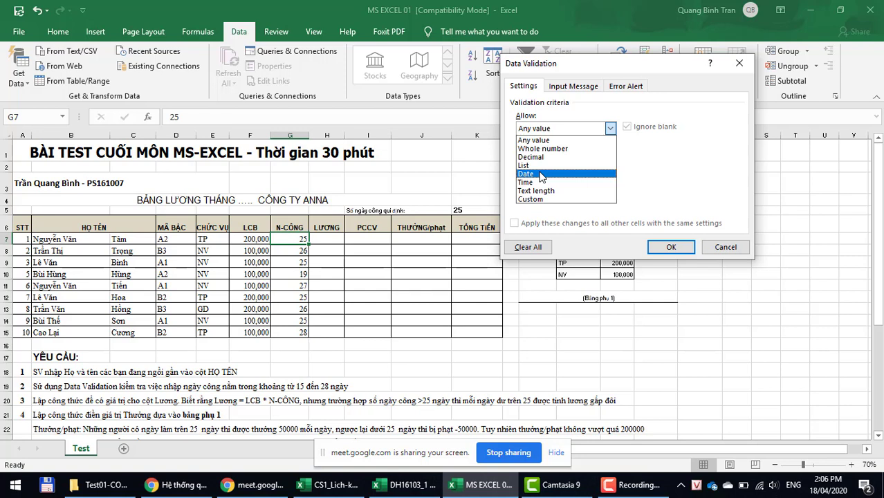
click(537, 141)
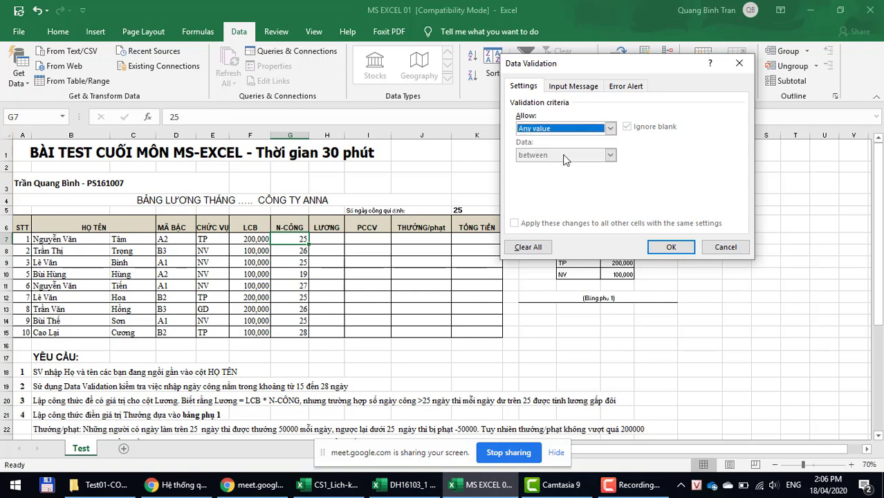
Step: Set G7's validation to allow whole numbers between 15 and 28
click(609, 128)
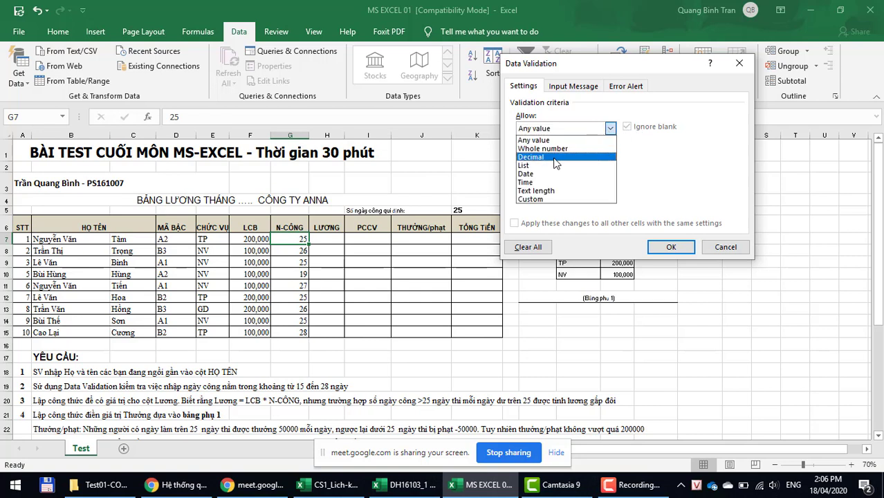
click(549, 199)
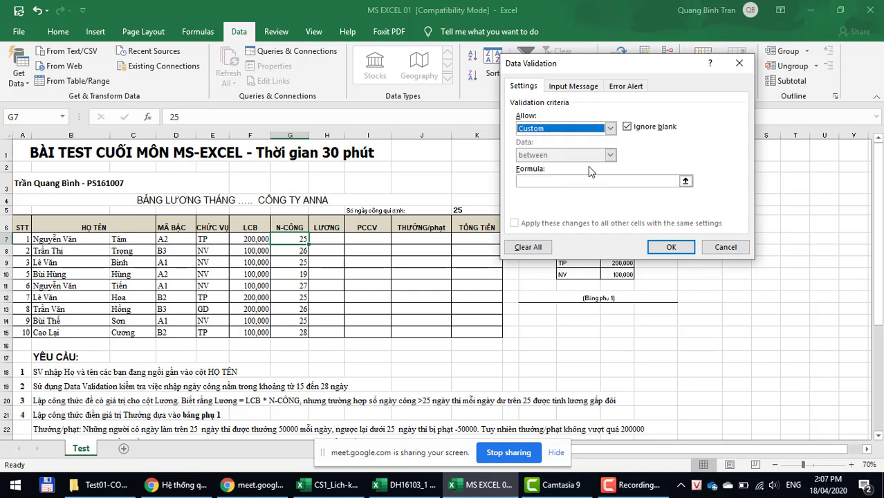
click(610, 131)
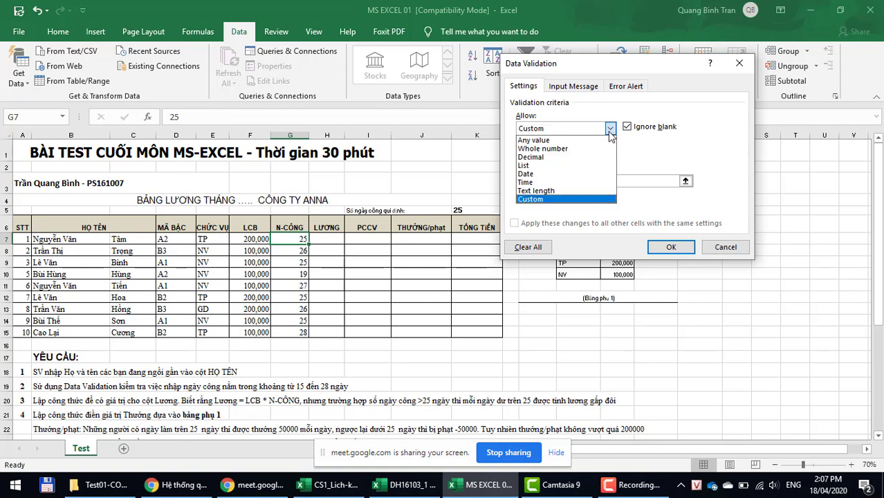
click(571, 150)
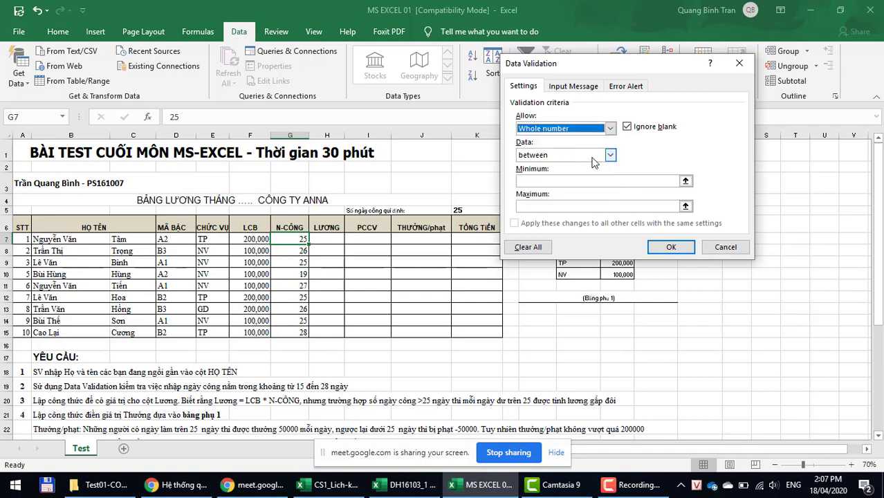
click(592, 156)
click(592, 165)
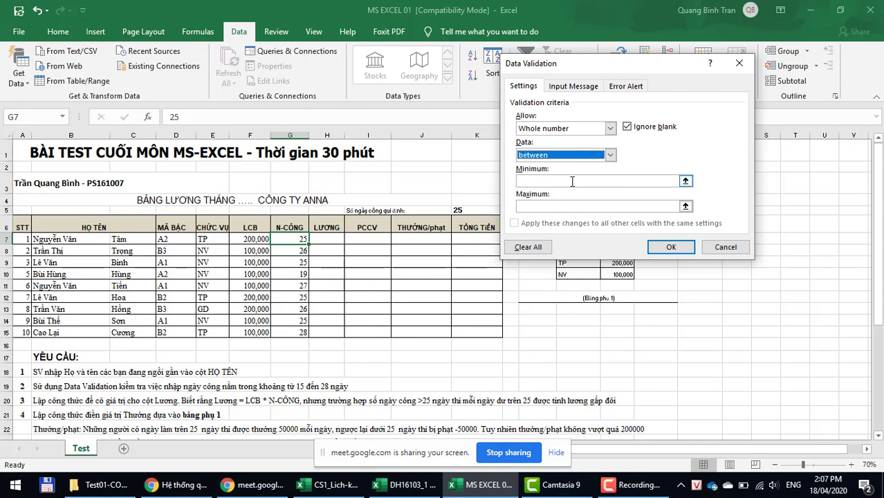
click(572, 181)
text(5)
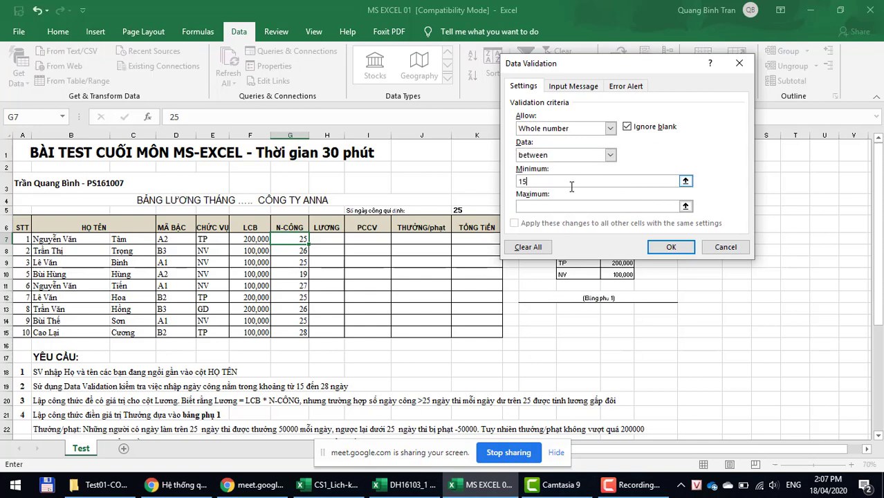
click(570, 205)
text(28)
Step: Add an input message titled 'Nhập ngày công' reading 'Nhập vào ngày công từ 15 đến 28'
click(574, 86)
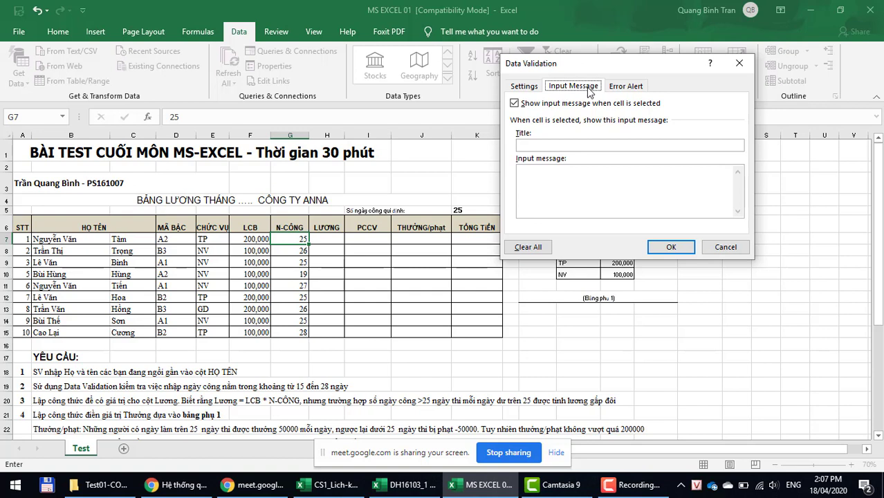
click(630, 88)
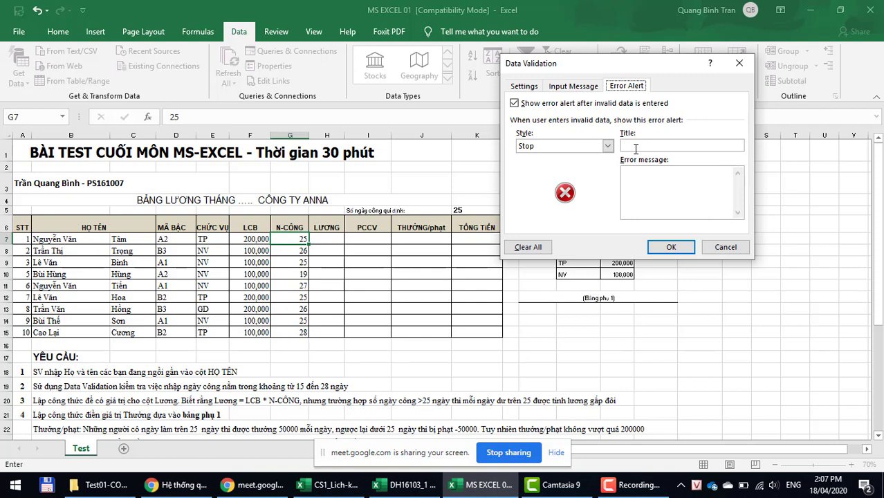
click(581, 86)
click(568, 146)
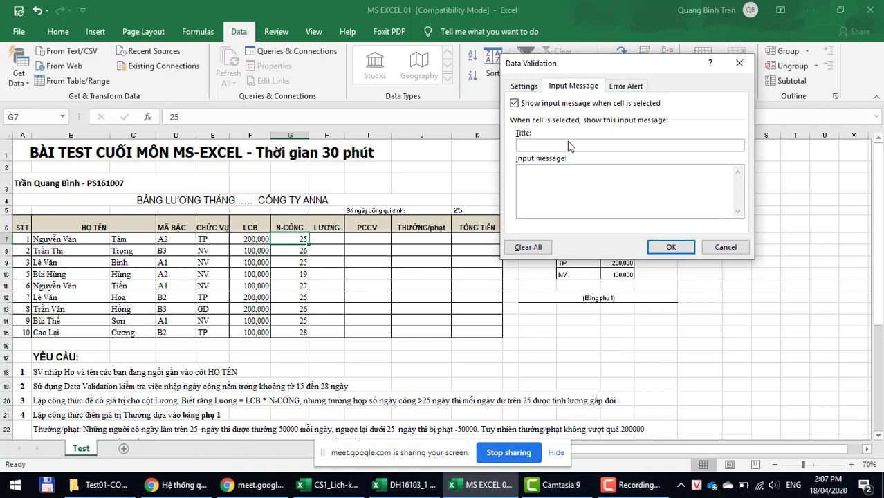
text(Nhập ngày côn)
key(Tab)
text(Nhập vào ngày )
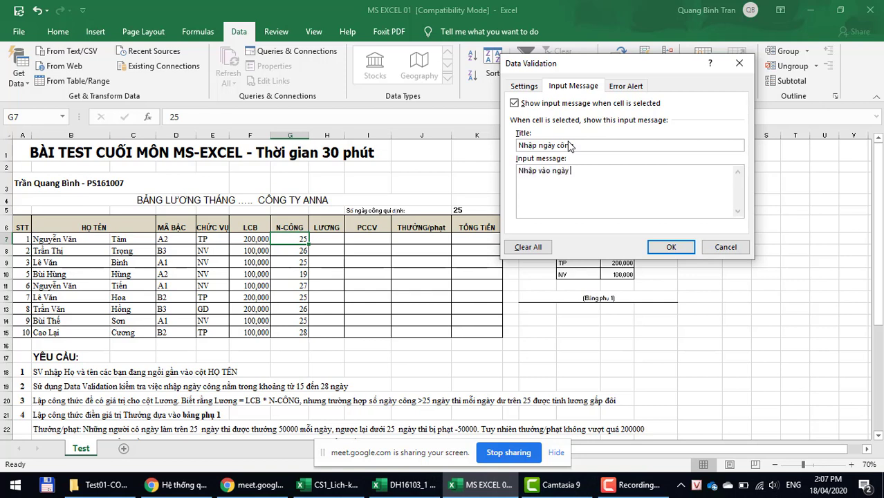
text(công từ 15 đeến 28)
Step: Make a Warning alert 'Nhập liệu sai' with message 'Bạn đã nhập liệu sai rồi. Nhập từ 15 đến 28'
click(625, 86)
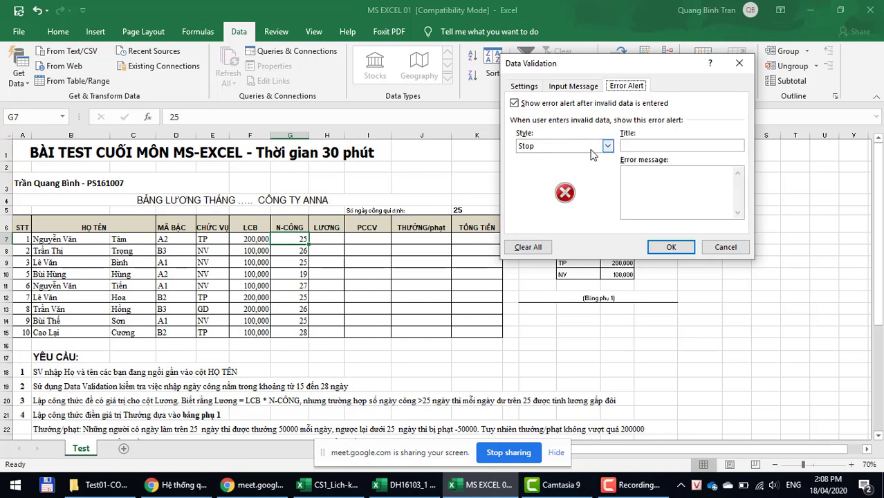
click(607, 146)
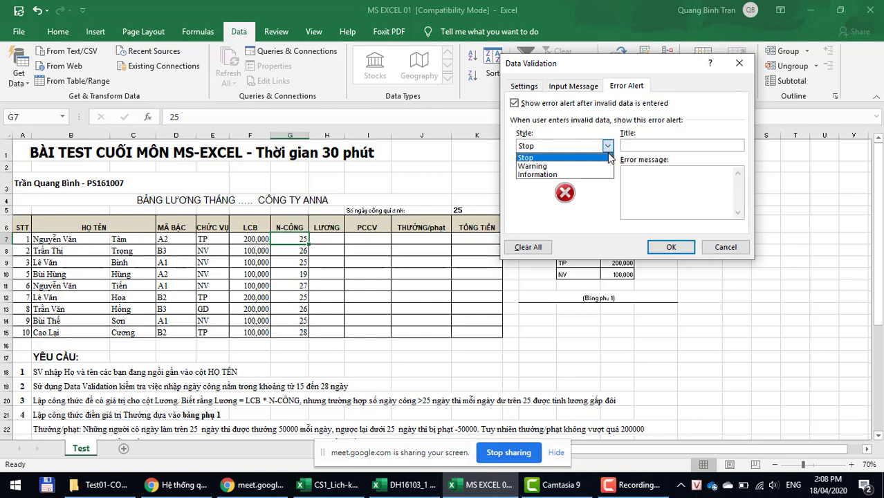
click(596, 167)
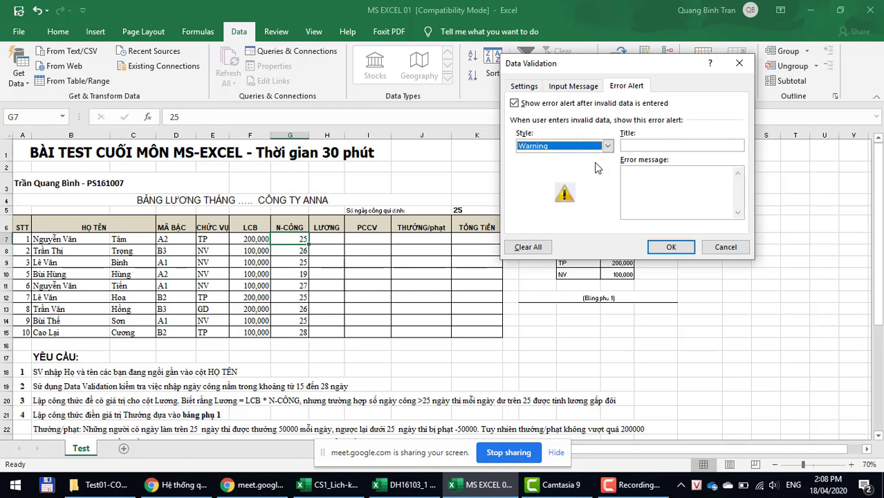
click(670, 146)
text(Nhập )
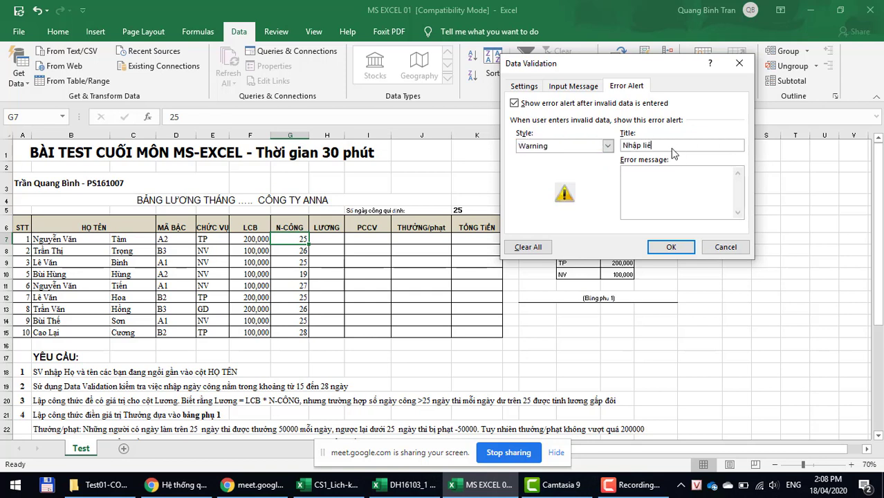
text(liệu sai)
key(Tab)
text(Bạn đã)
text(nhập liệu sai rồi.)
key(Return)
text(Nhập từ)
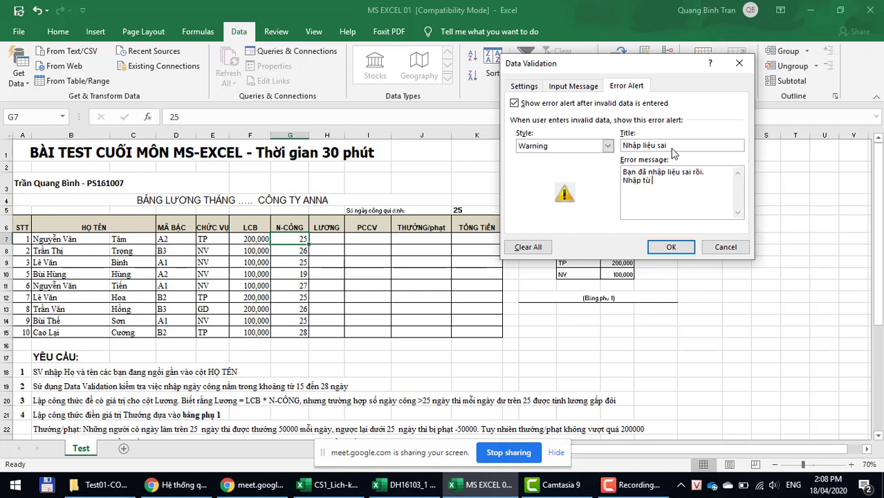
text( 15 đến 28)
Step: Confirm the G7 validation rule and check that its input prompt appears
click(668, 249)
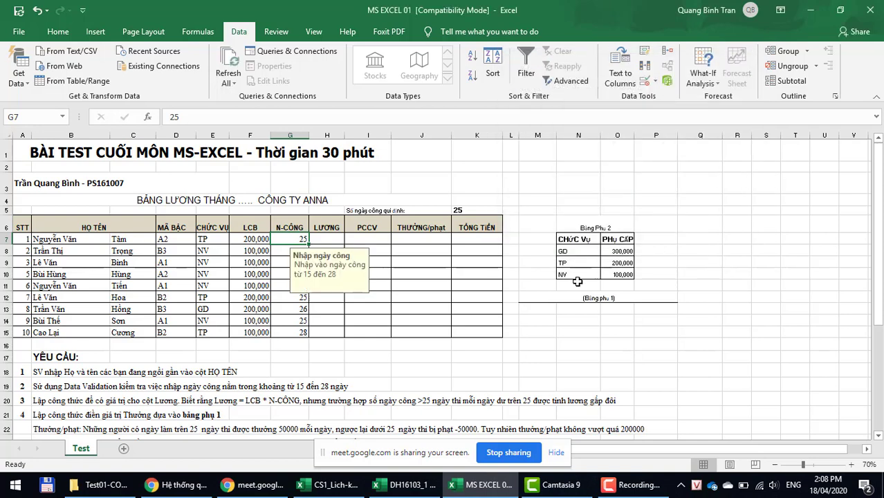
click(418, 387)
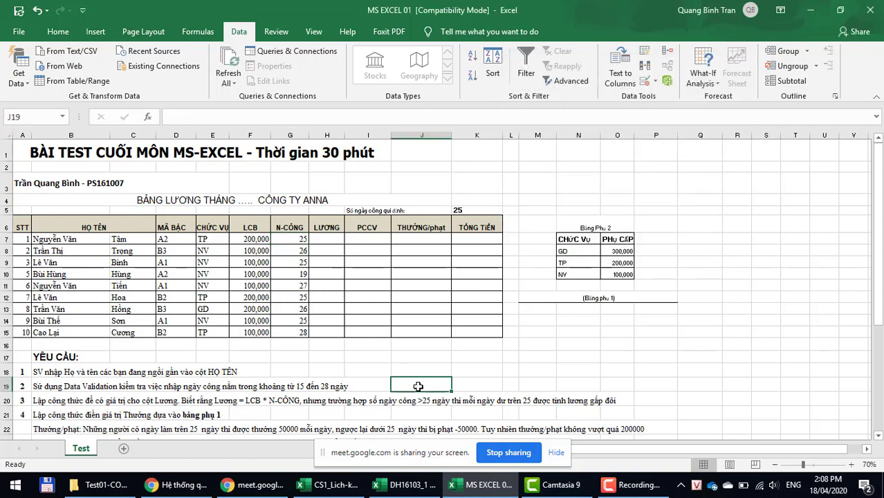
click(300, 241)
click(288, 250)
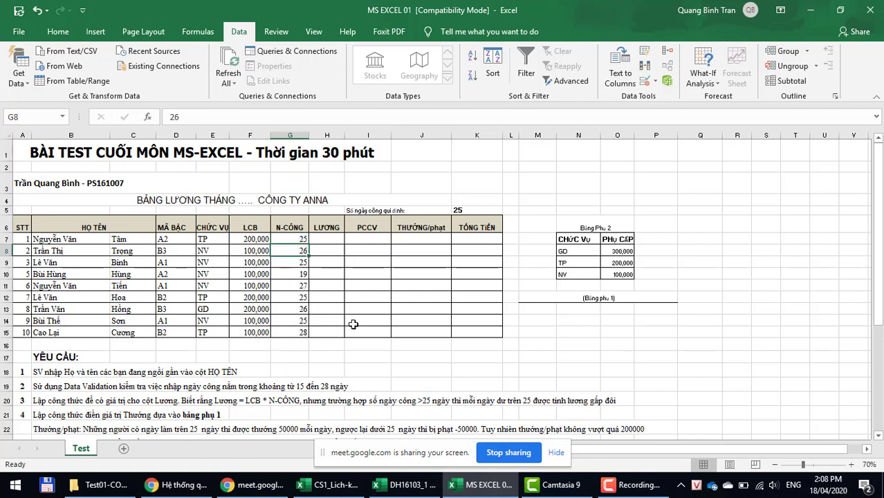
Step: Enter 10 in G7 and keep it despite the 'Nhập liệu sai' warning
click(284, 237)
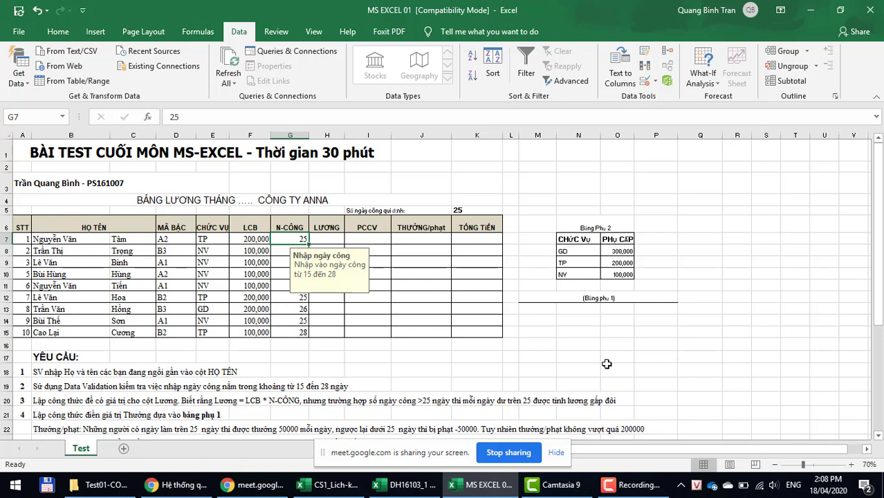
text(10)
key(Return)
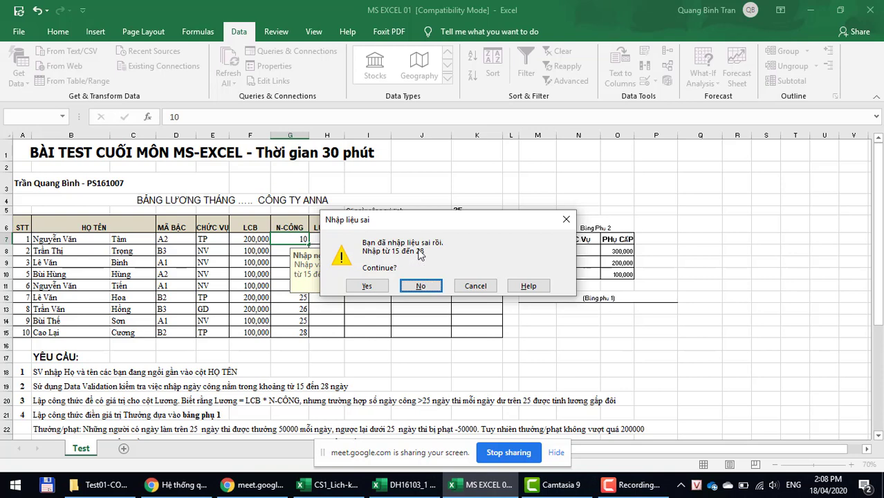
click(359, 287)
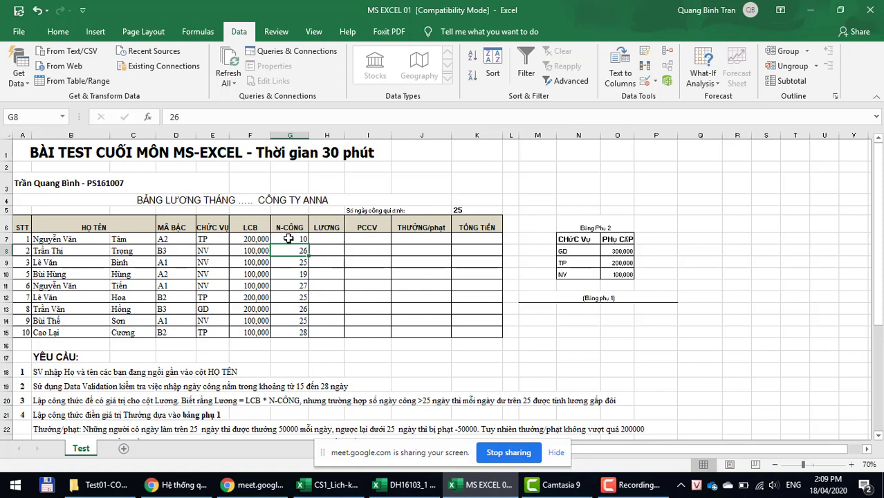
click(288, 239)
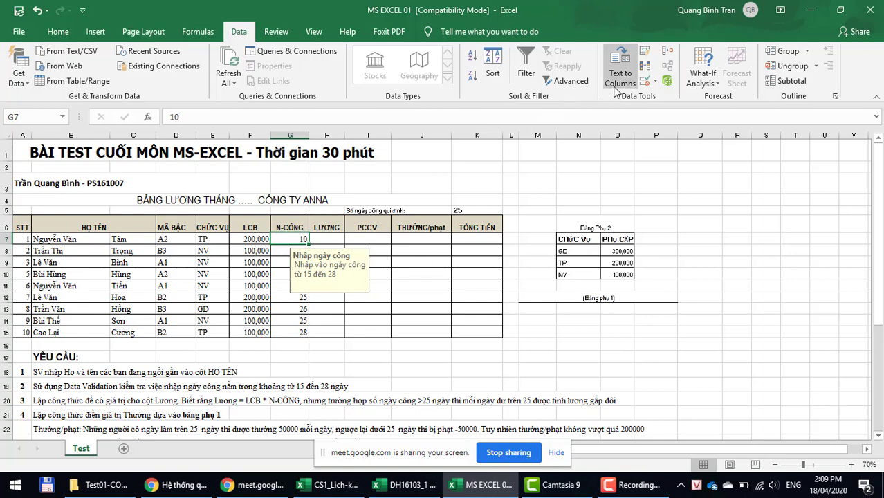
Step: Change G7's error alert style from Warning to Stop
click(653, 81)
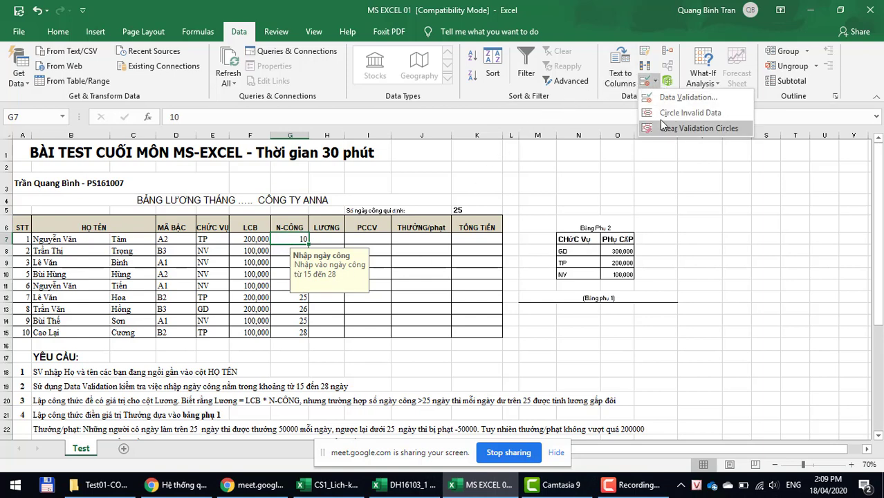
click(661, 98)
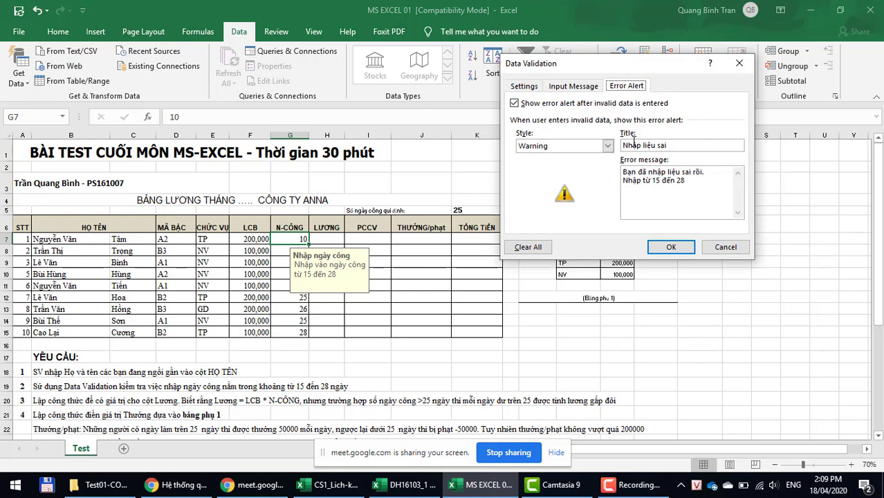
click(575, 146)
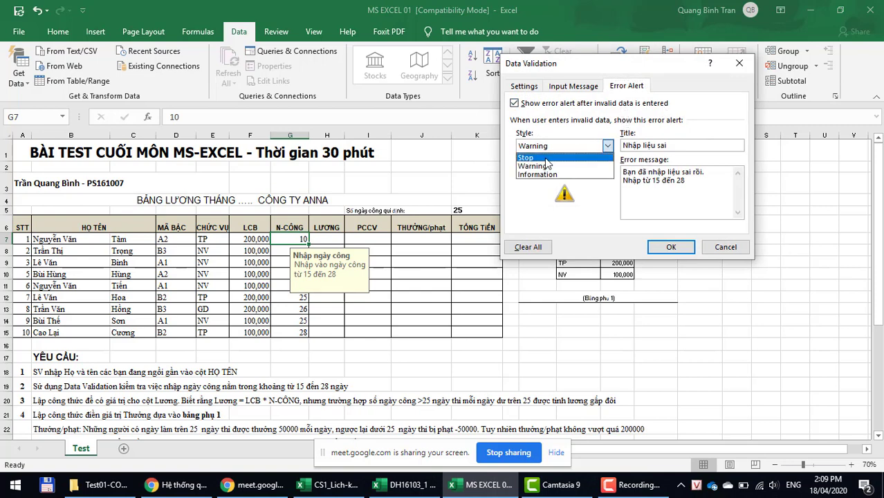
click(544, 158)
click(668, 248)
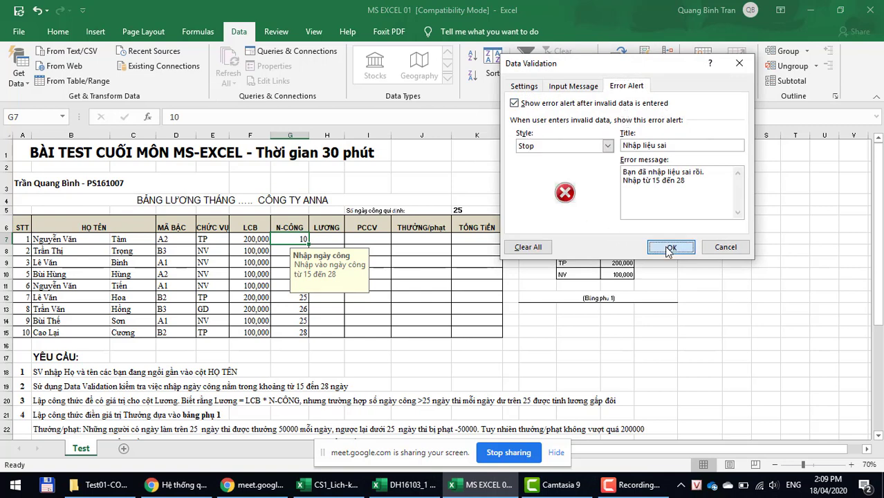
Step: Test G7 with 10 and 13, both rejected, then enter 25
click(282, 275)
click(282, 242)
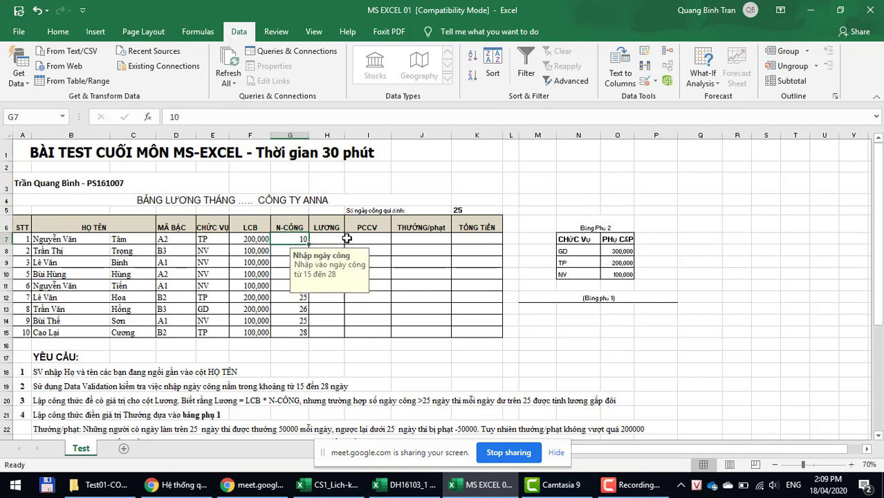
text(10)
key(Return)
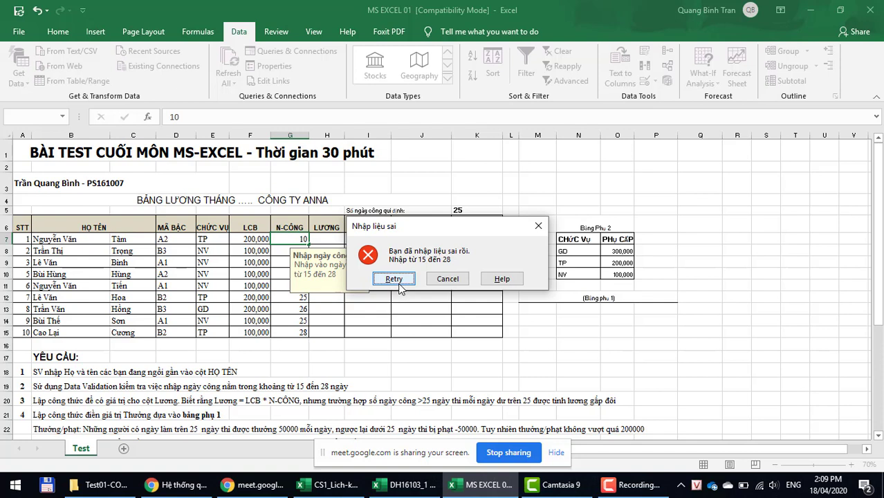
click(398, 282)
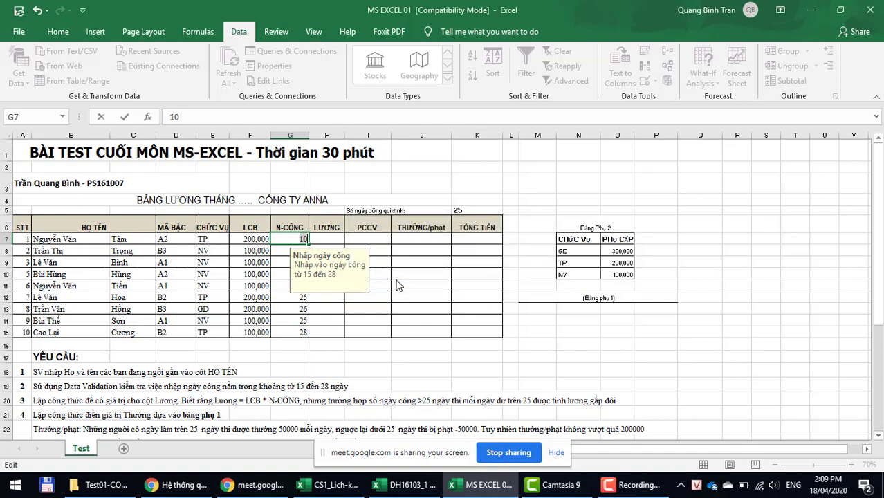
key(BackSpace)
text(3)
key(Return)
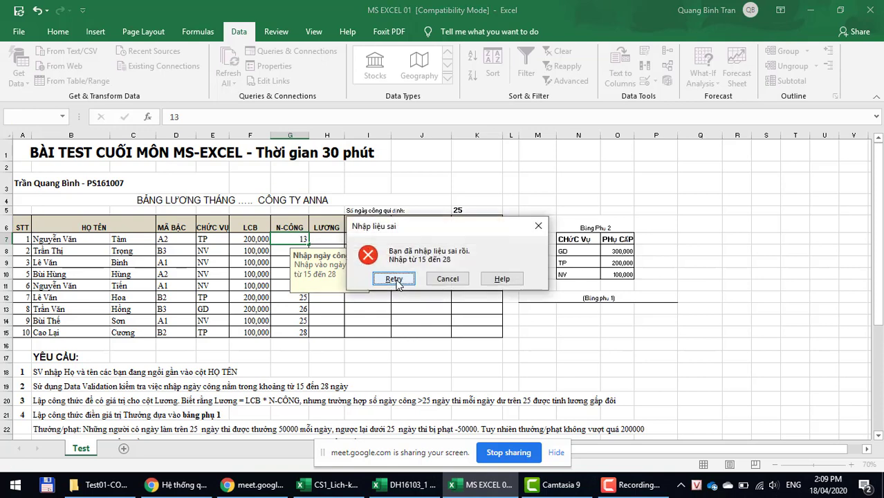
click(394, 279)
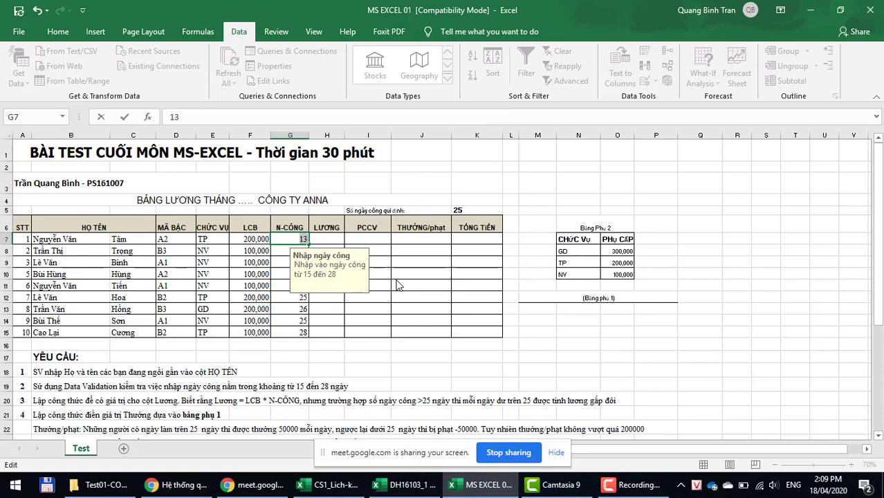
text(25)
key(Return)
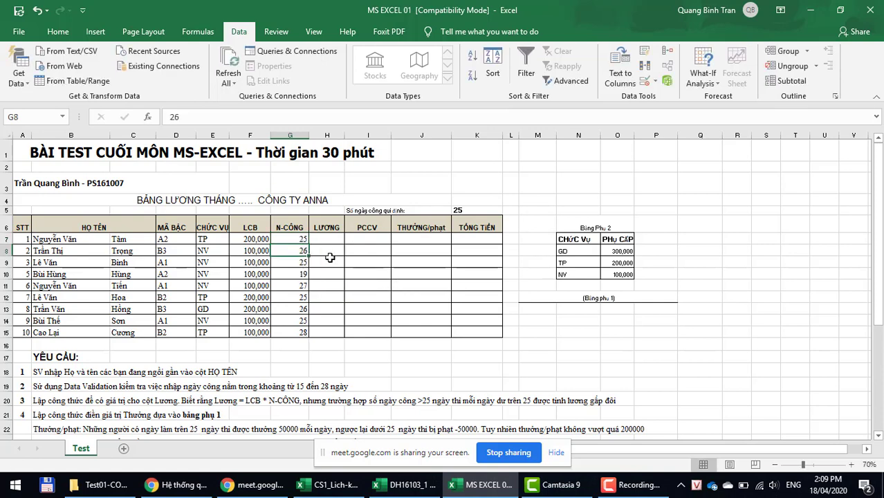
Step: Paint G7's formatting and workday validation onto G8:G15 with Format Painter
click(299, 241)
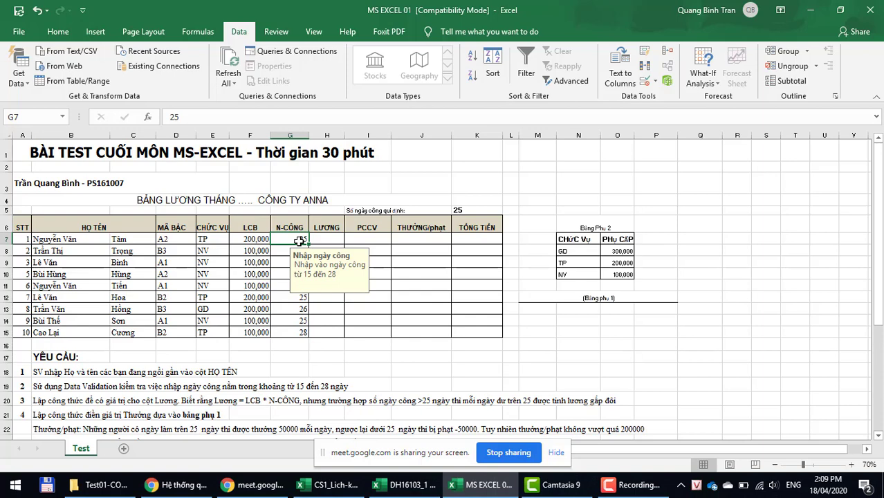
click(20, 31)
key(Escape)
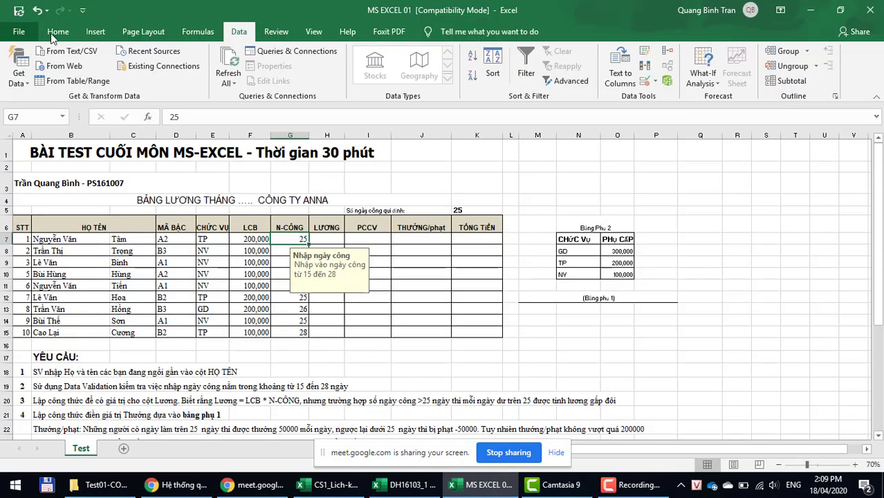
click(39, 83)
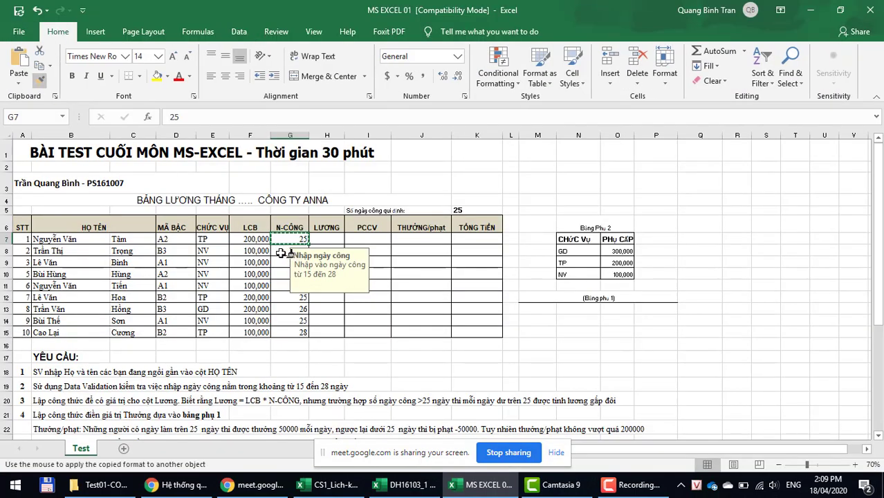
drag(289, 253, 289, 331)
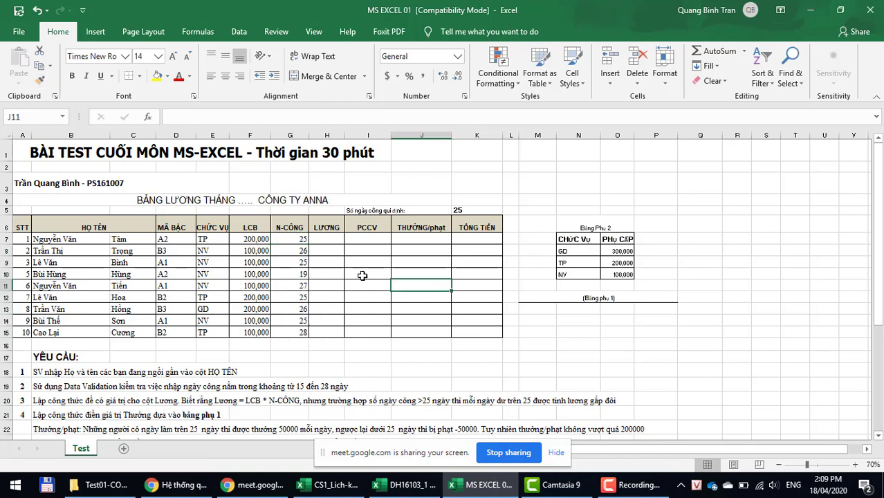
Step: Compare the input prompts of G7 and G8, then select the workday cells G7:G15
click(284, 238)
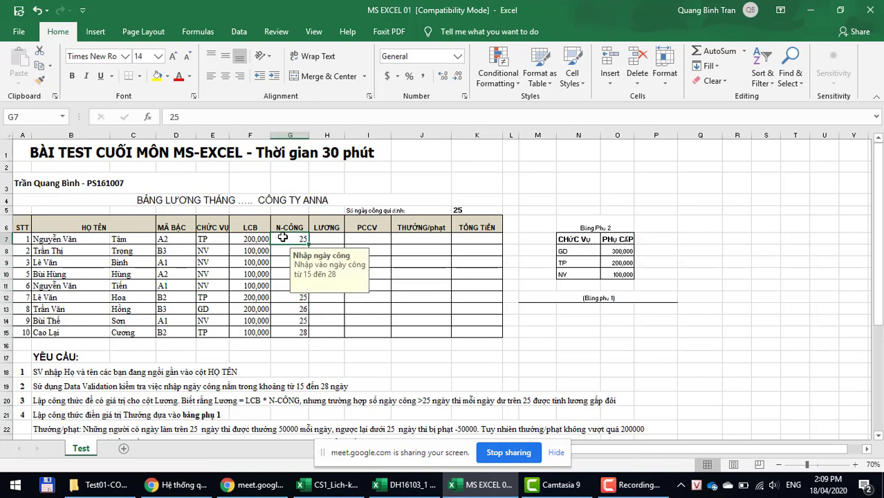
click(280, 250)
click(284, 238)
click(289, 248)
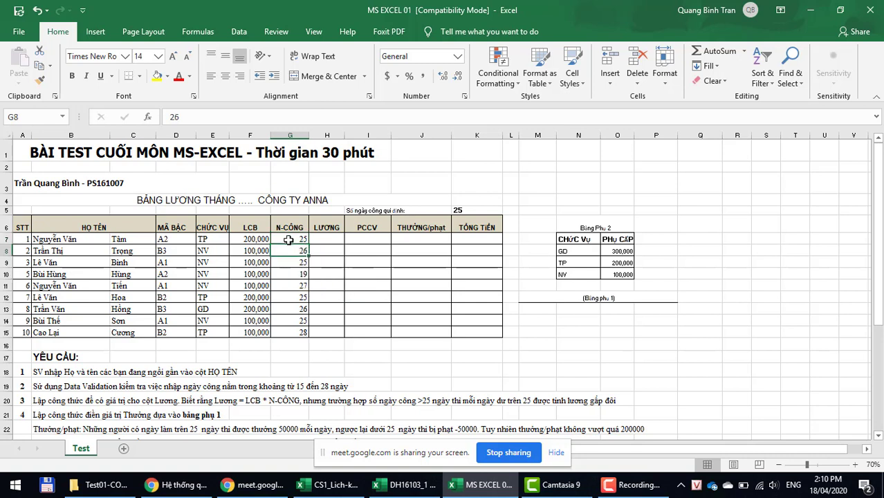
click(285, 239)
click(291, 248)
click(291, 238)
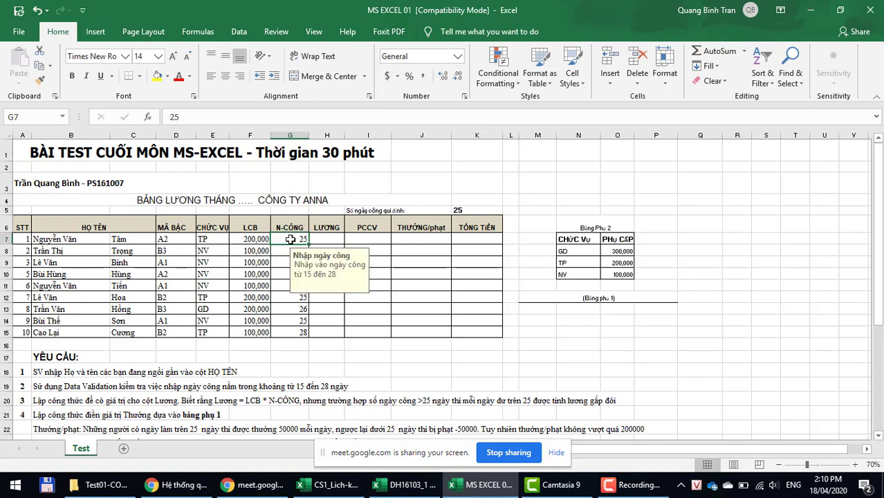
click(288, 250)
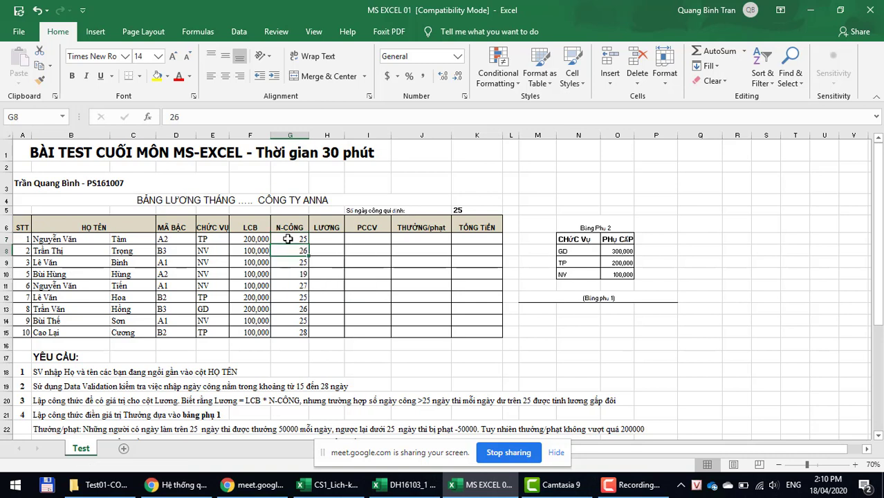
drag(286, 239, 290, 335)
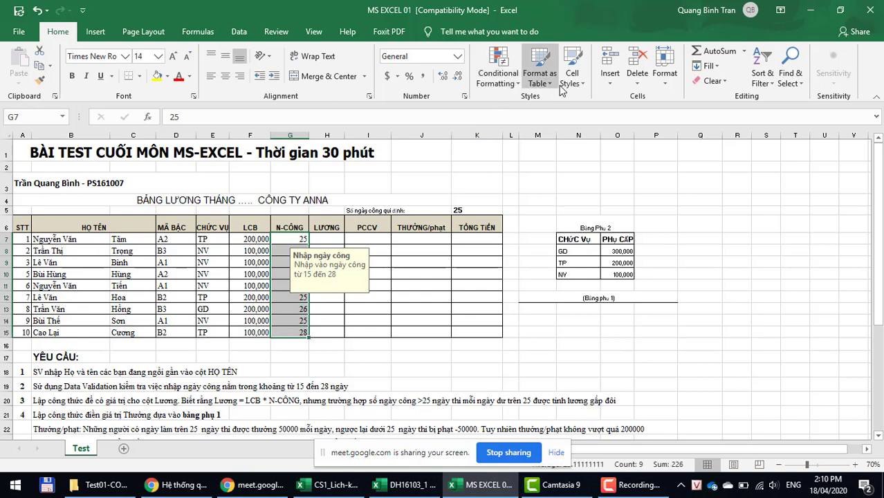
click(239, 32)
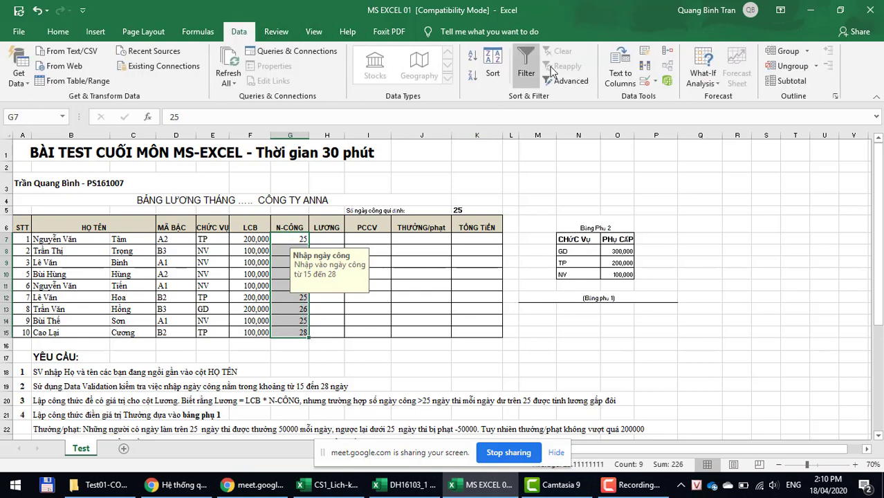
click(649, 83)
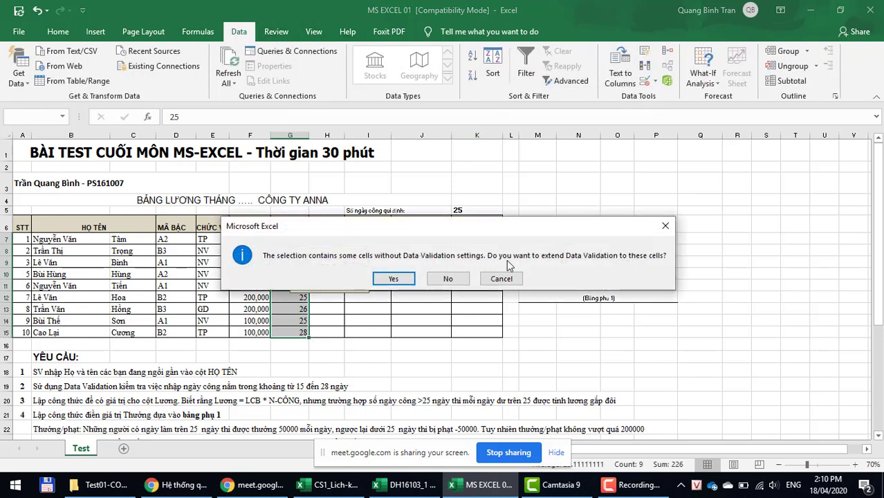
click(388, 279)
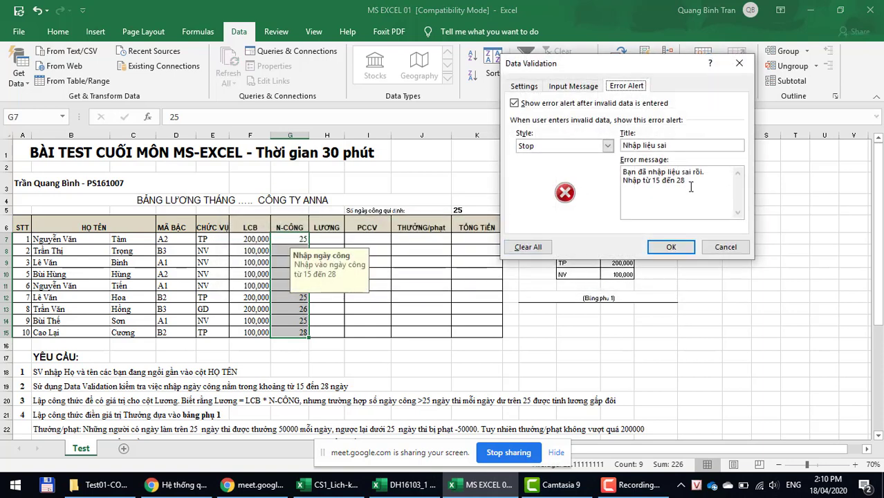
click(574, 86)
click(531, 87)
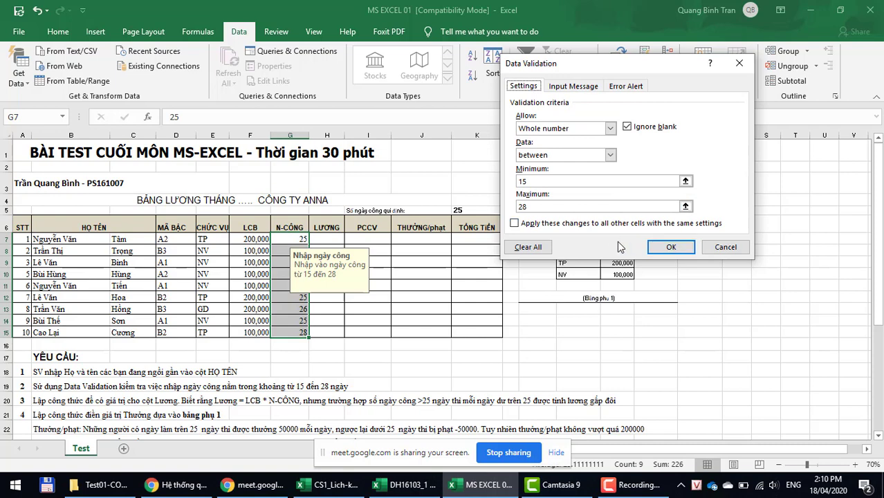
click(670, 247)
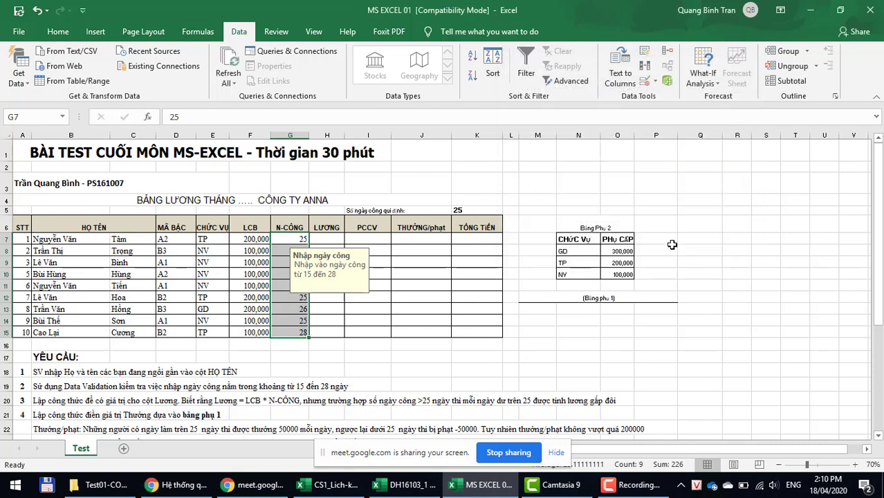
click(279, 300)
click(285, 275)
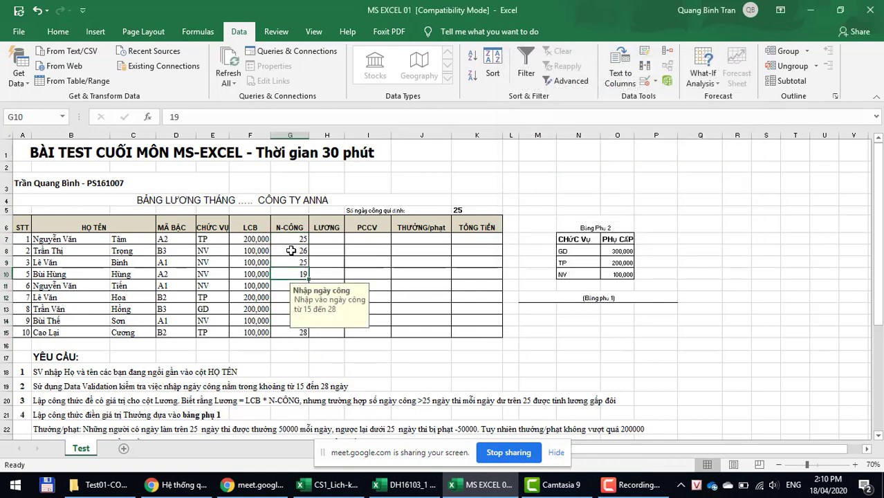
click(289, 251)
click(290, 238)
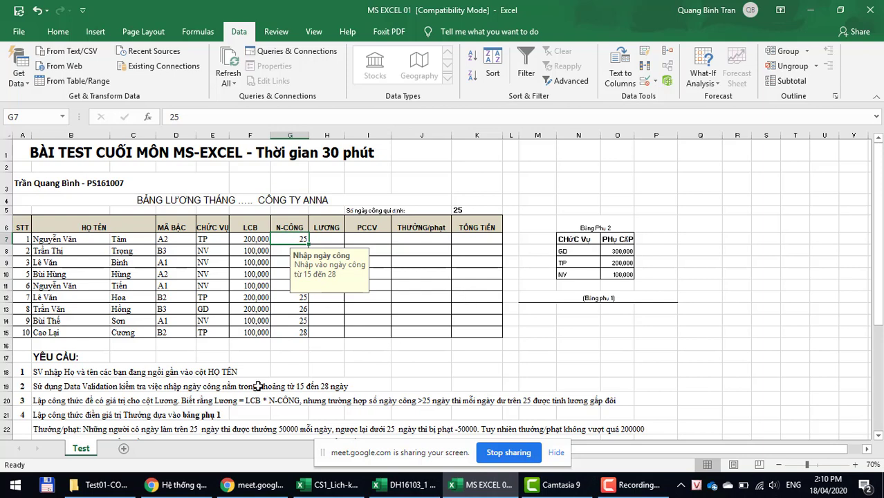
click(88, 385)
scroll(88, 384, down, 1)
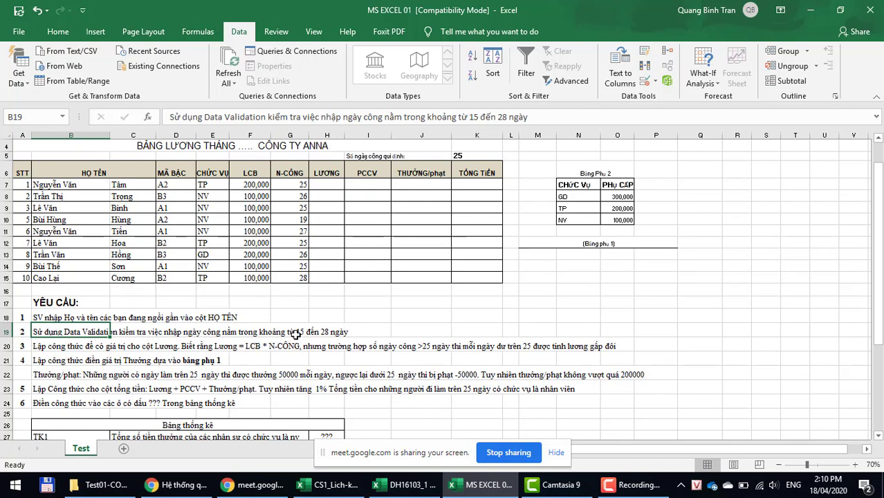
click(340, 186)
scroll(532, 335, up, 1)
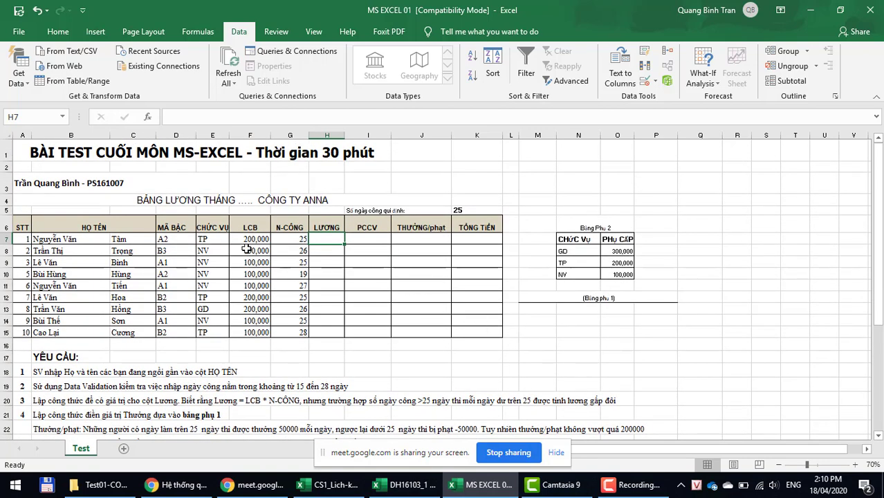
Step: Enter the salary formula =F7*G7 in H7
click(244, 243)
click(308, 238)
text(=)
key(Left)
key(Left)
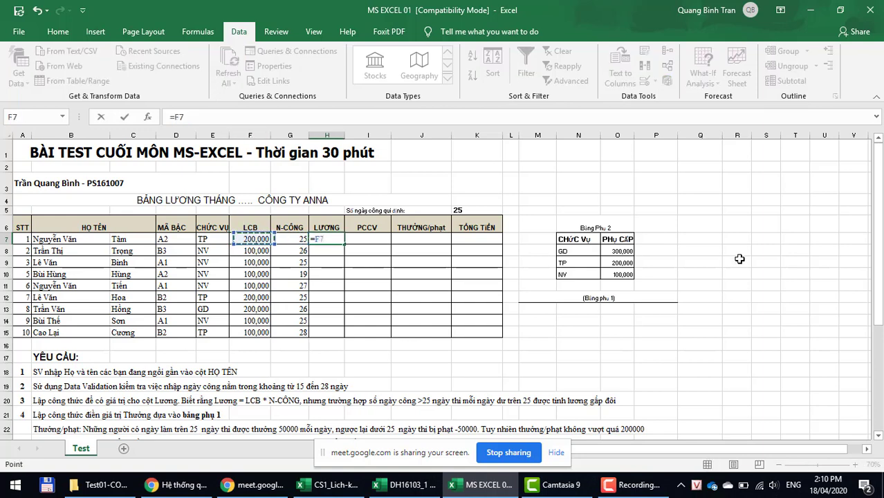
text(*)
key(Left)
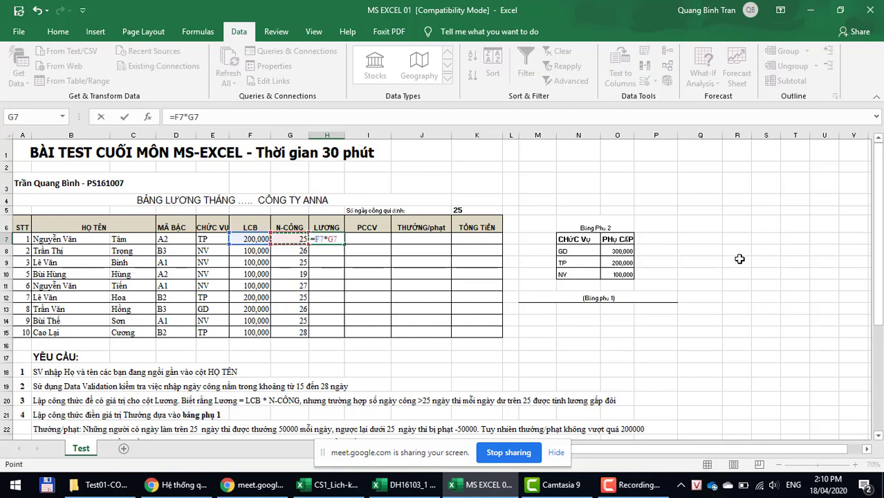
key(Return)
Step: Widen column H and fill the salary formula down to H15
key(Up)
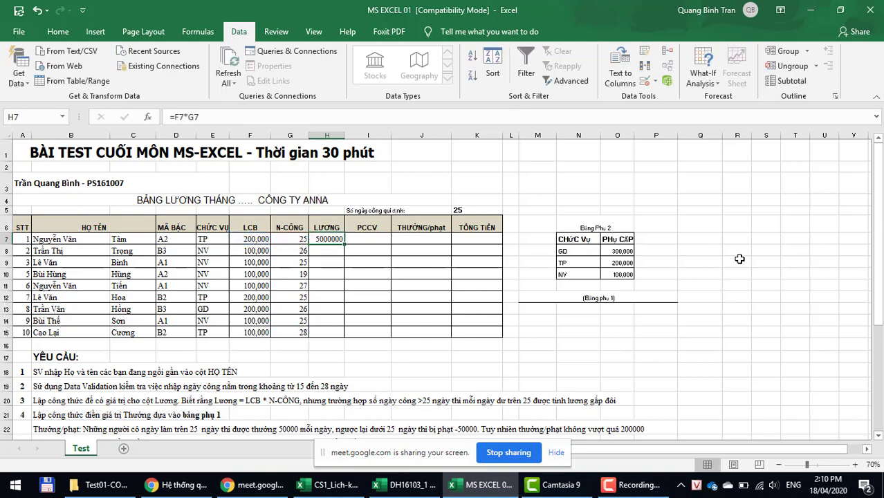
drag(345, 133, 368, 134)
drag(368, 245, 369, 337)
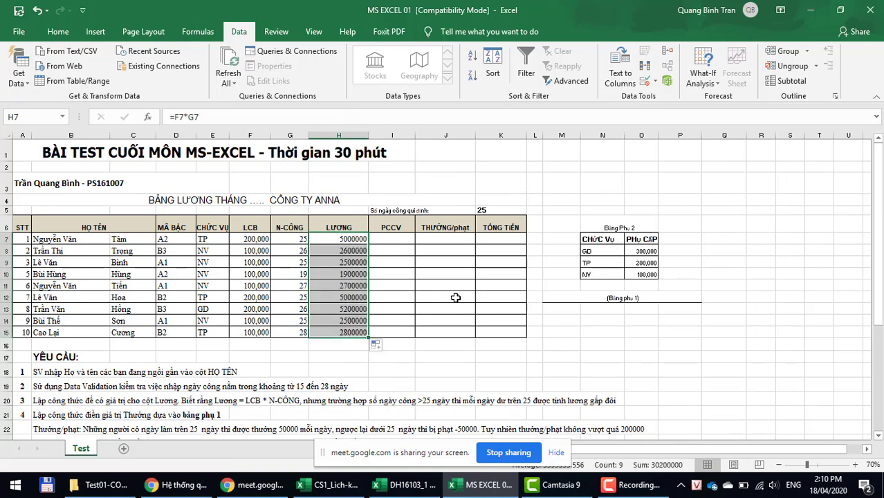
scroll(290, 409, down, 1)
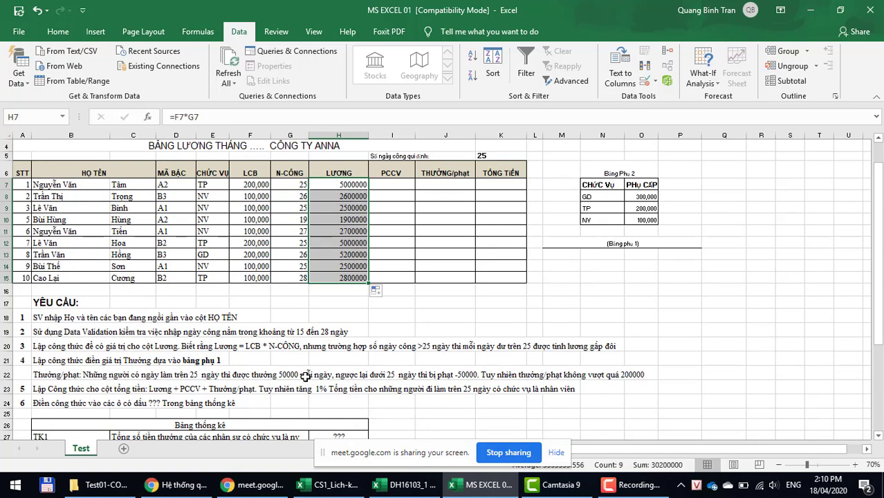
click(423, 344)
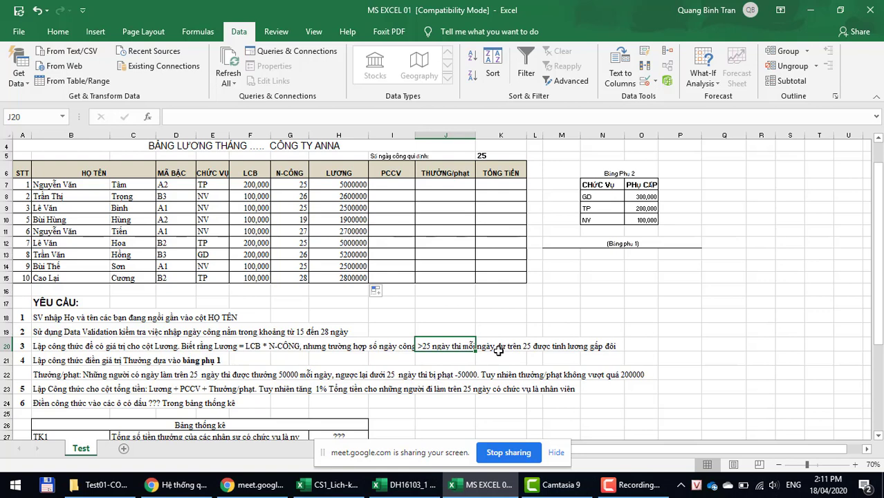
scroll(363, 301, up, 1)
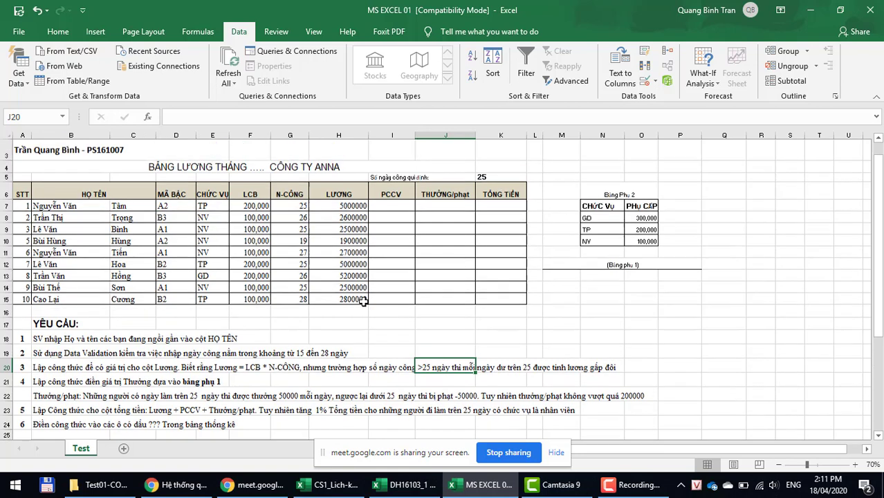
click(335, 239)
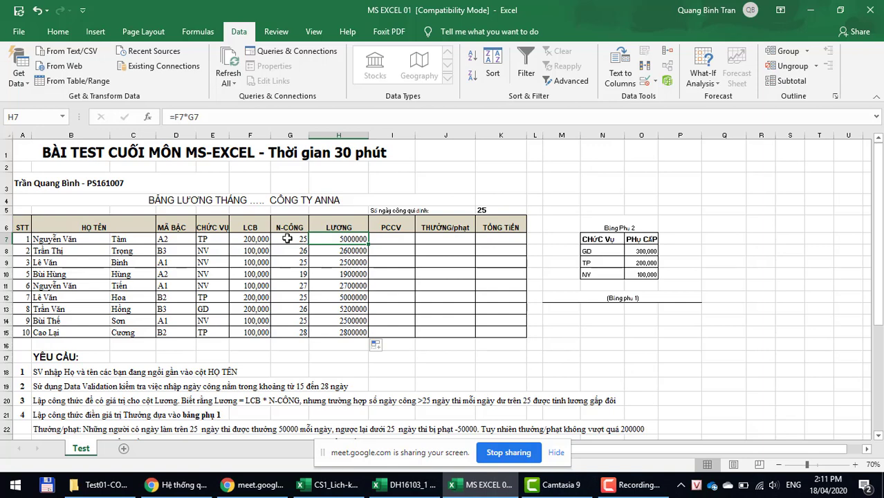
Step: Change H7 to =F7*IF(G7<=25,G7,25+(G7-25)*2) so days beyond 25 pay double
click(203, 117)
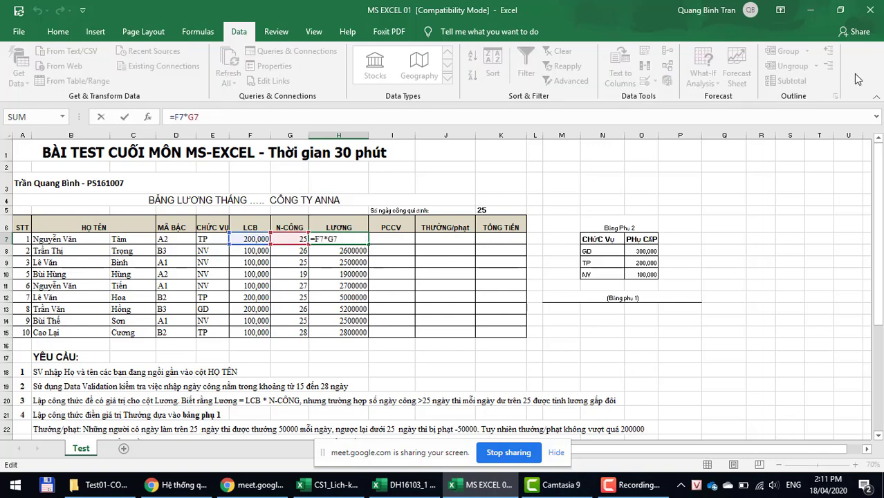
key(BackSpace)
key(BackSpace)
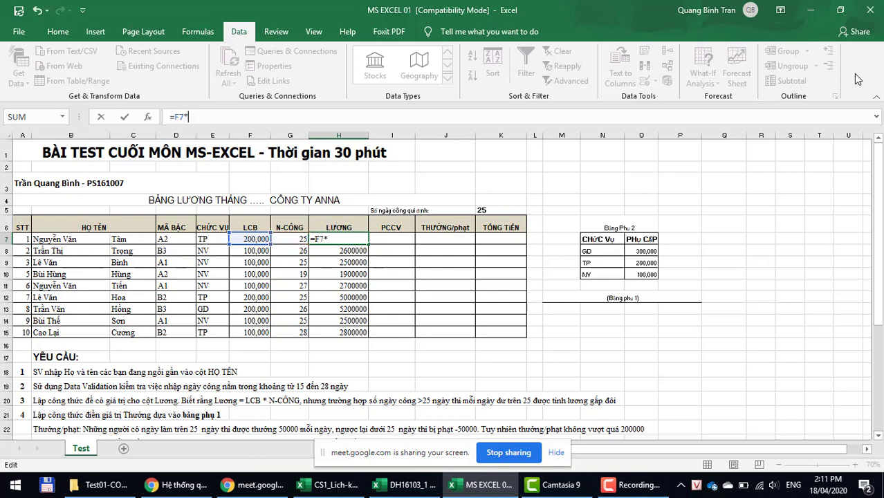
text(if()
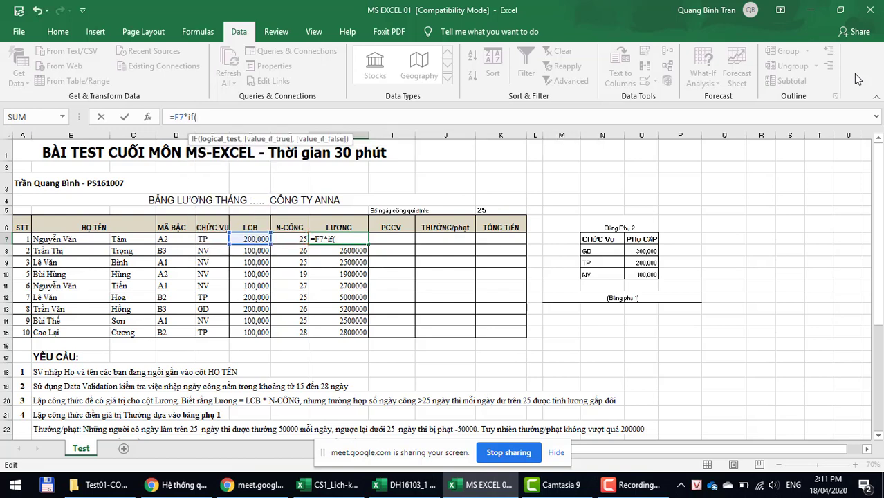
click(291, 239)
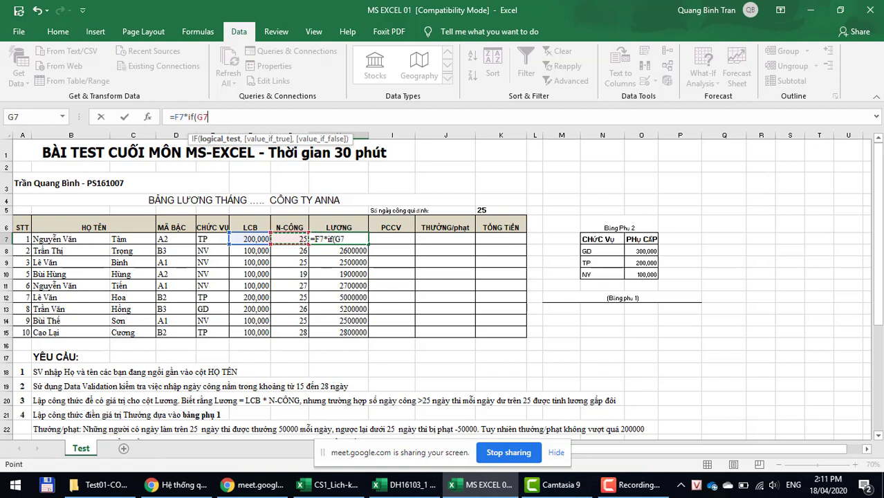
text(<=25,)
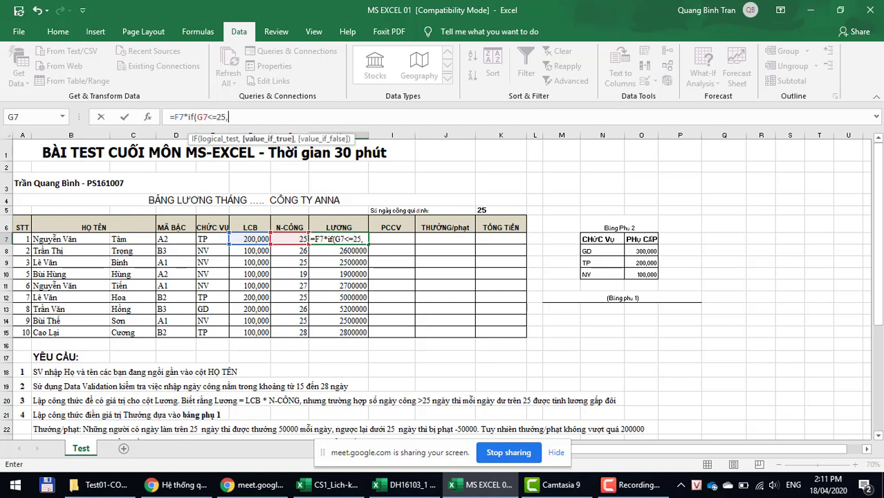
click(283, 239)
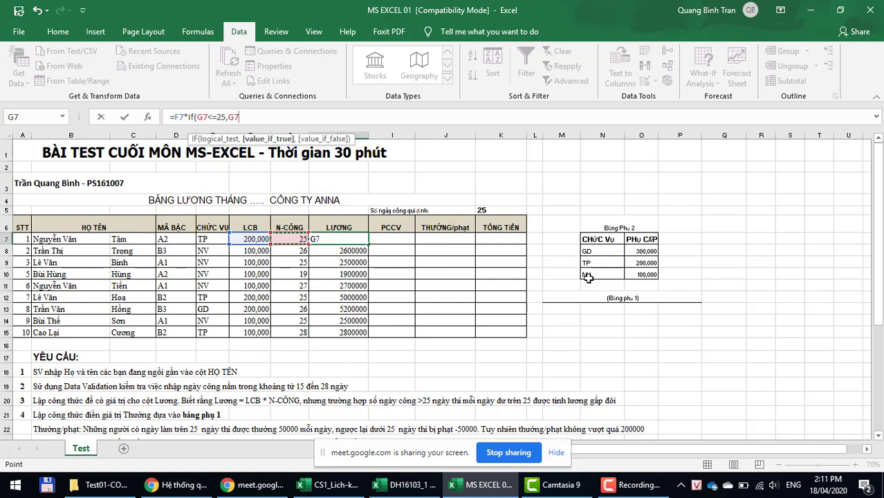
text(,)
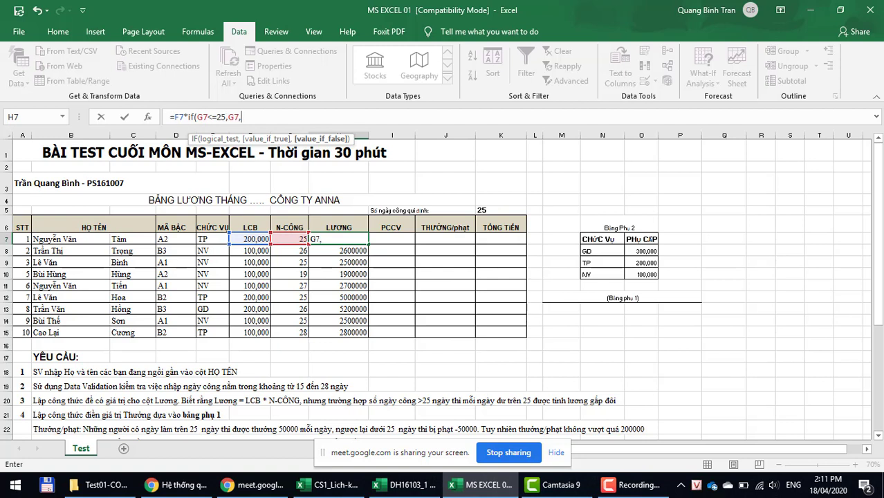
text(25+()
click(287, 240)
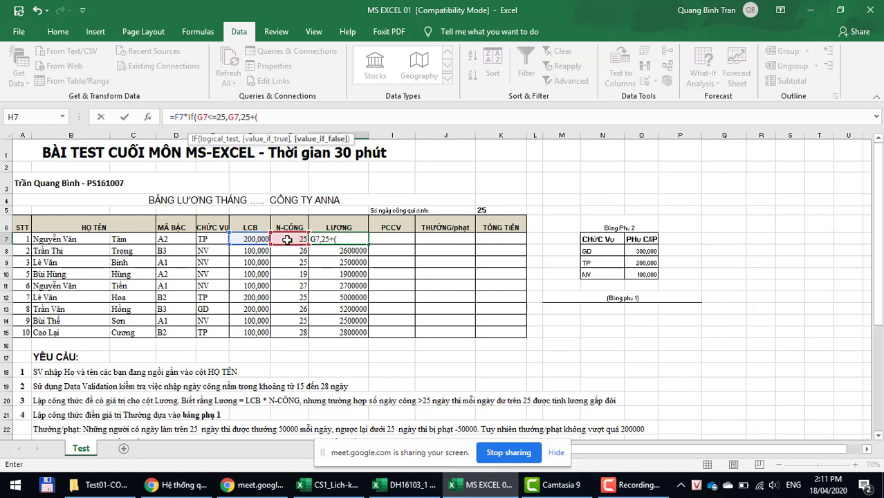
text(-)
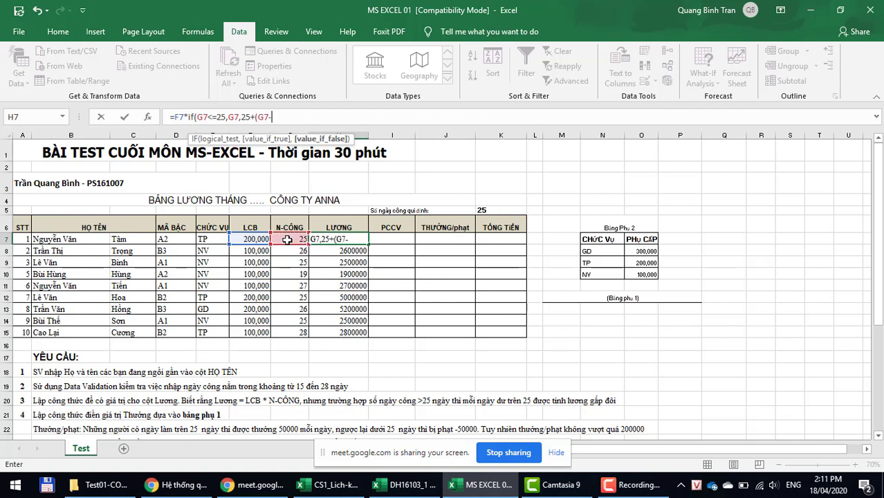
text(25)*2))
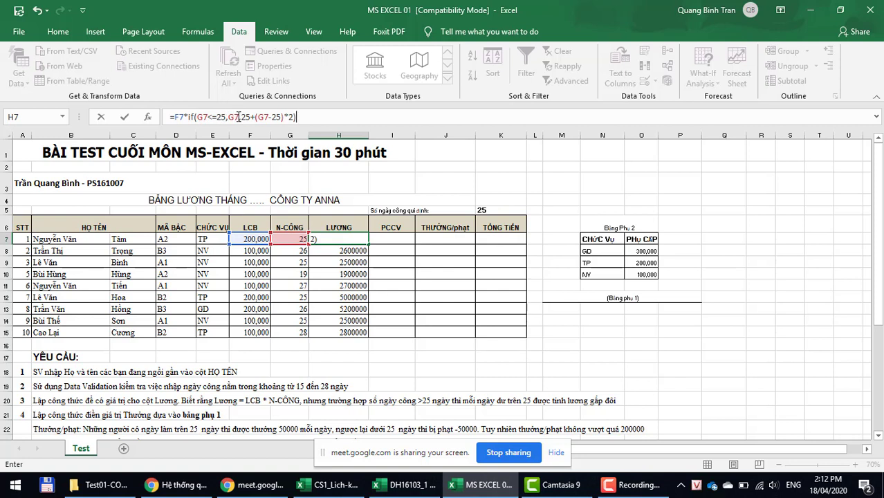
drag(242, 118, 392, 117)
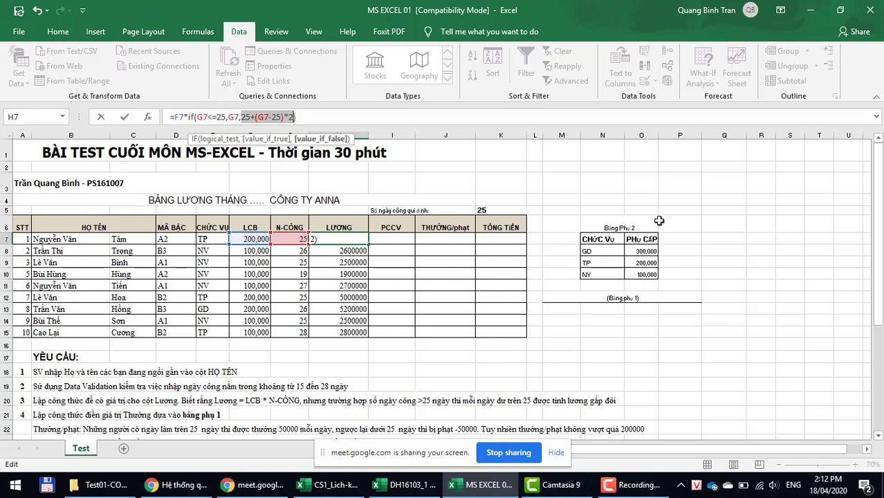
key(Return)
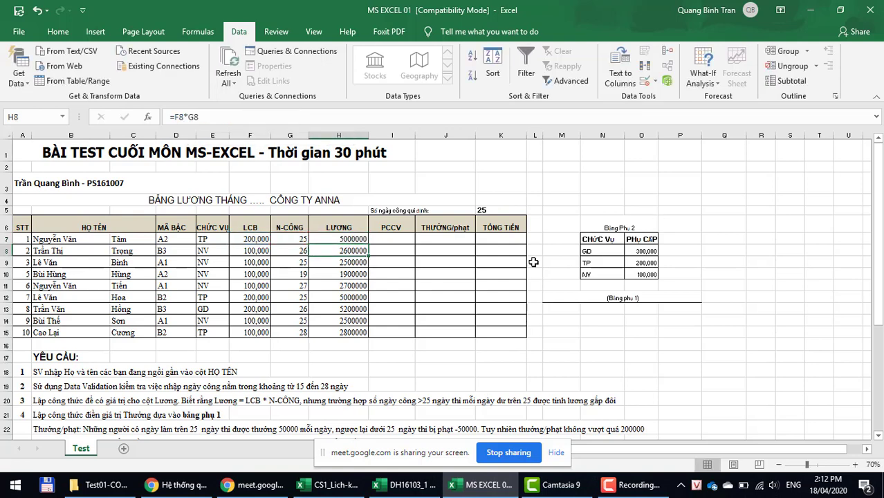
Step: Reuse H7's IF part as =IF(G7<=25,G7,25+(G7-25)*2) in I7, accepting the correction, and fill to I15
click(389, 237)
click(317, 238)
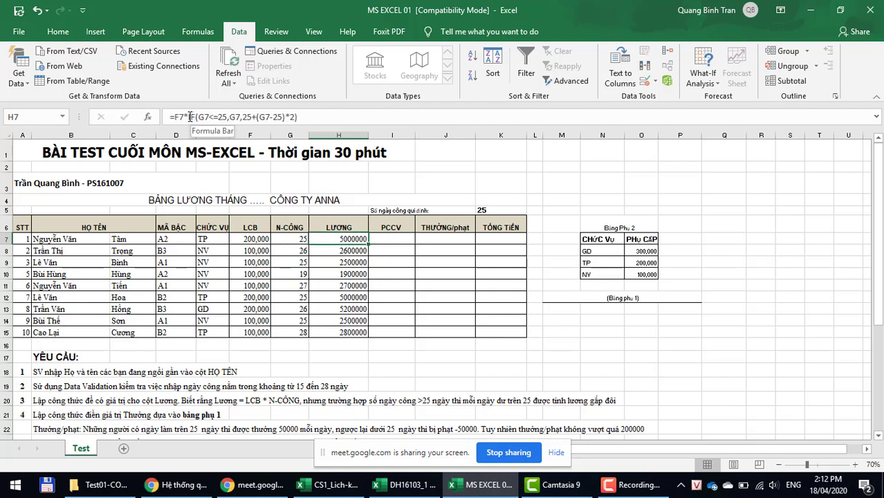
drag(192, 117, 453, 161)
key(ctrl+Return)
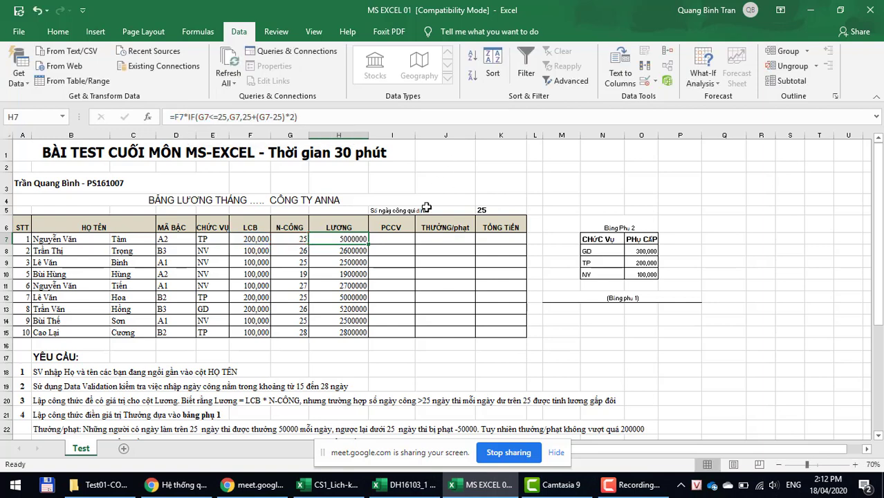
key(Right)
text(=)
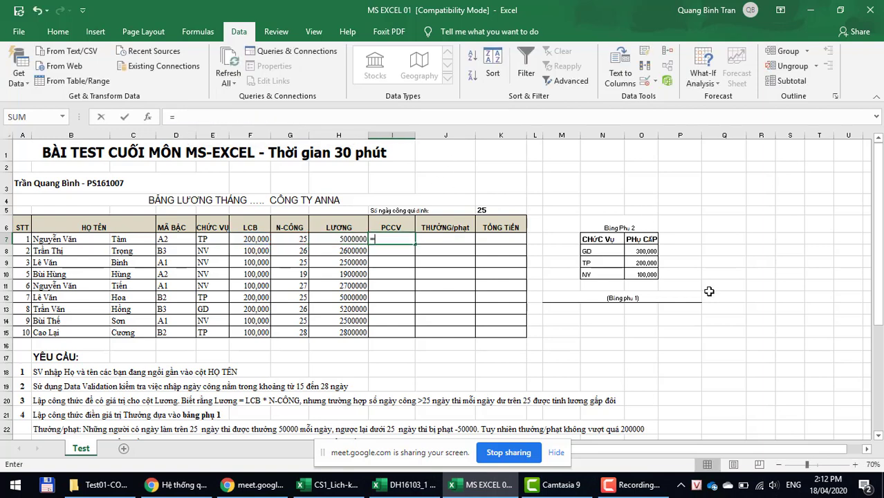
key(ctrl+v)
key(Return)
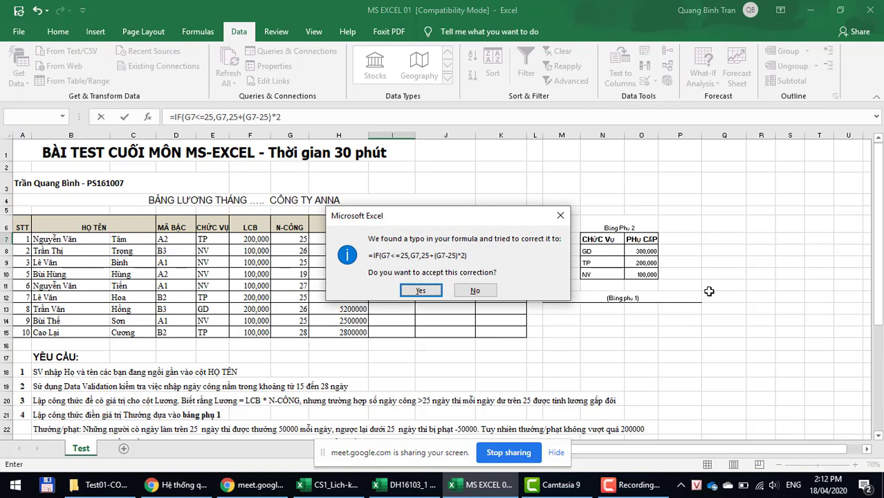
key(Return)
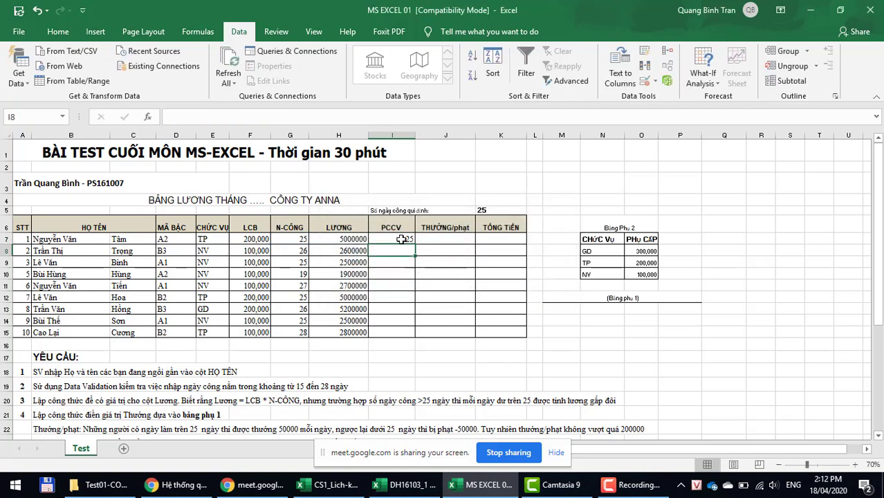
click(401, 239)
drag(415, 245, 408, 336)
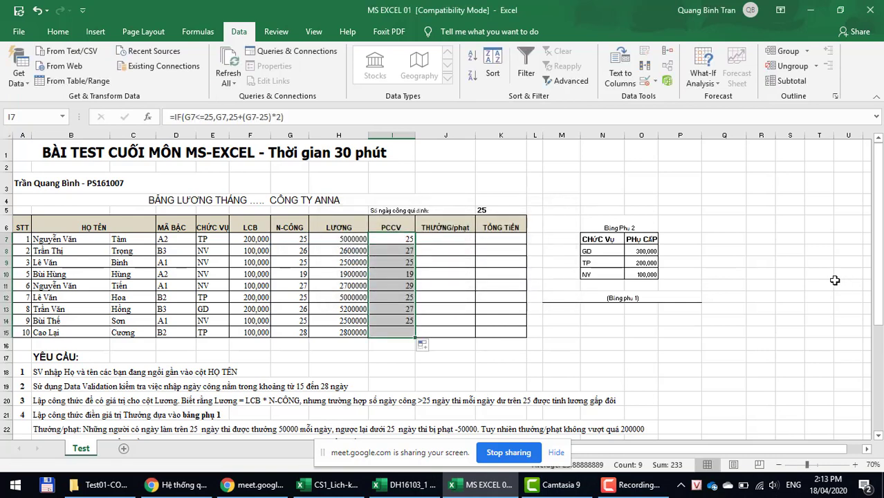
click(281, 236)
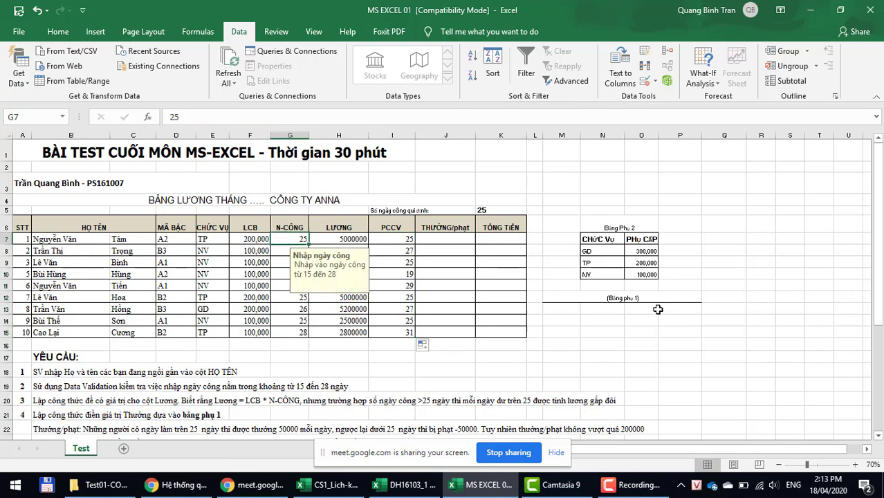
key(Down)
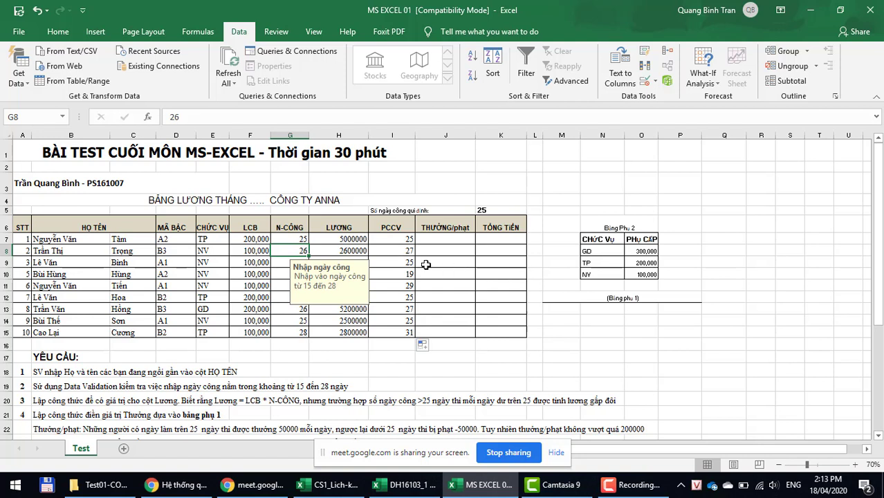
click(405, 263)
click(395, 276)
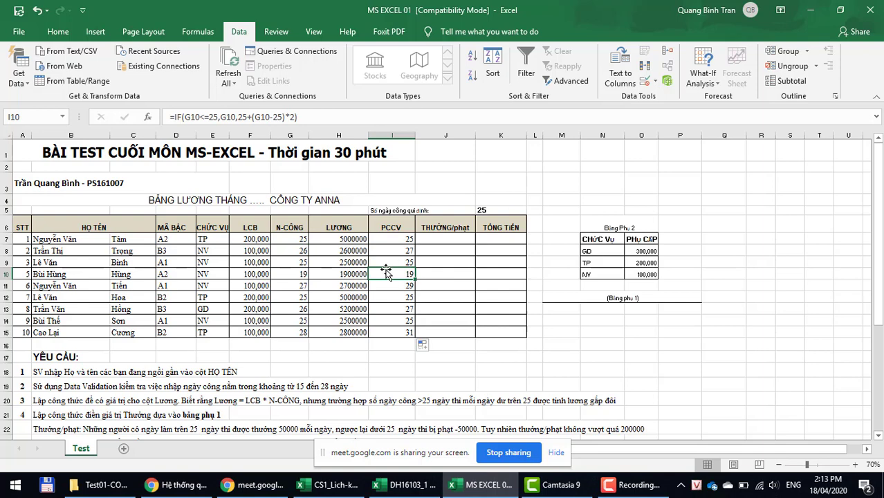
click(284, 285)
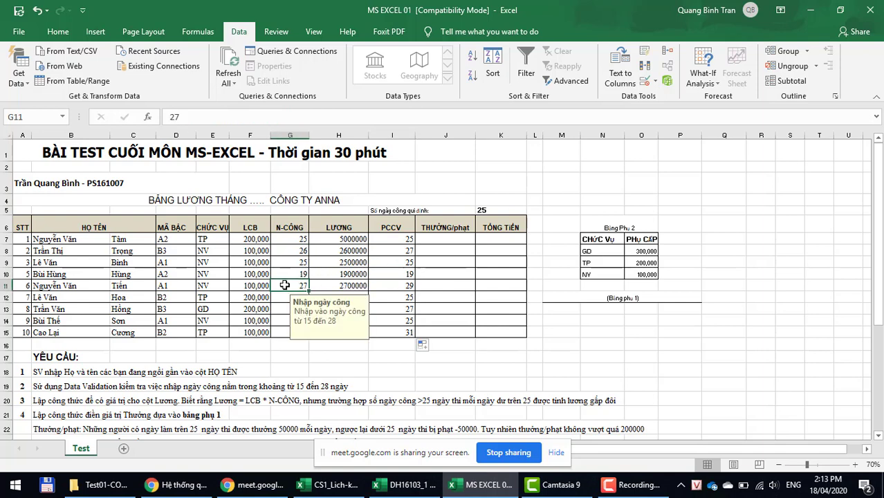
scroll(284, 285, down, 1)
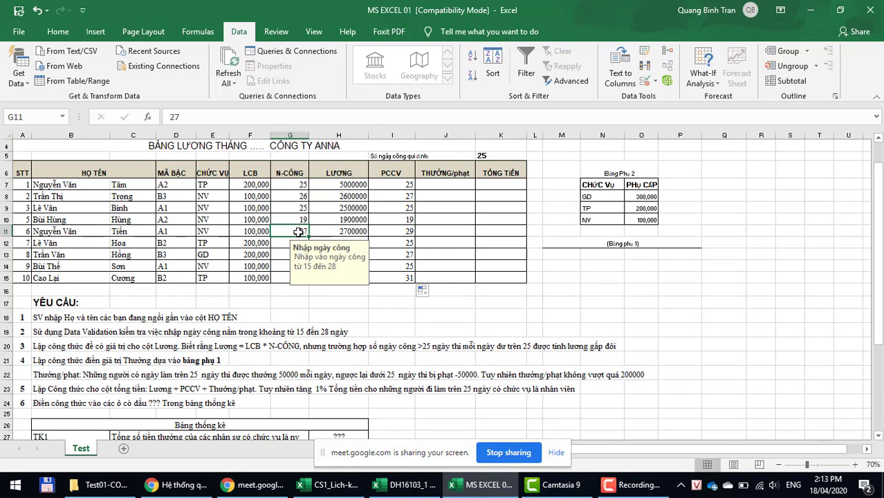
click(412, 230)
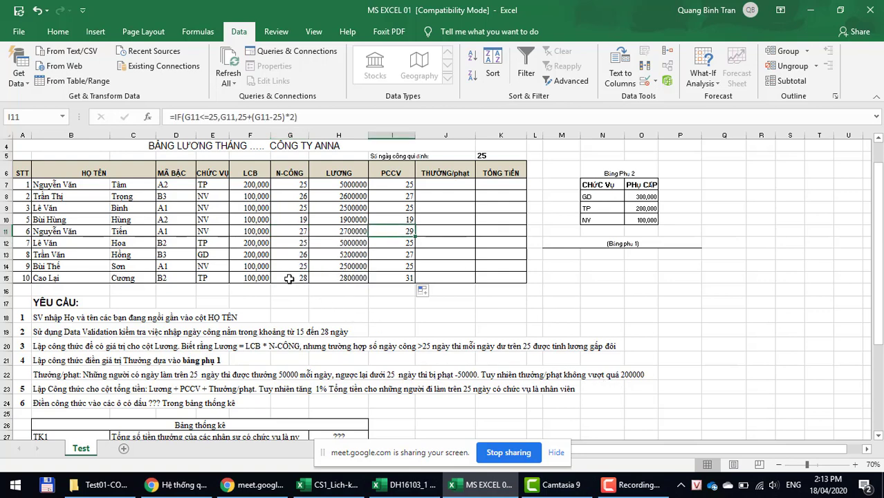
click(289, 279)
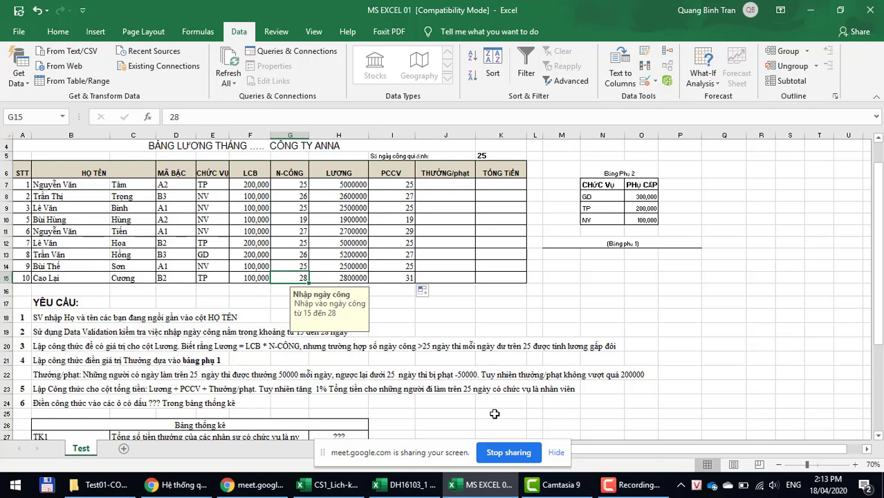
Step: Clear the PCCV values in I7:I15
click(397, 183)
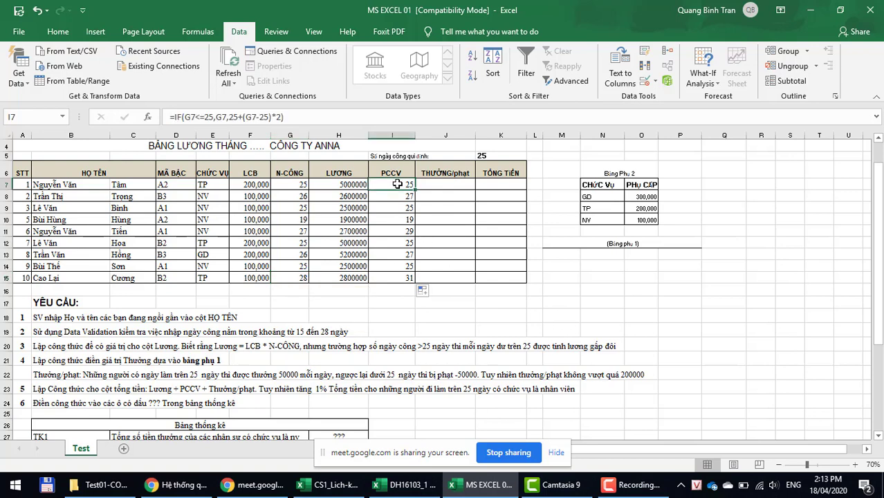
drag(397, 184, 388, 279)
key(Delete)
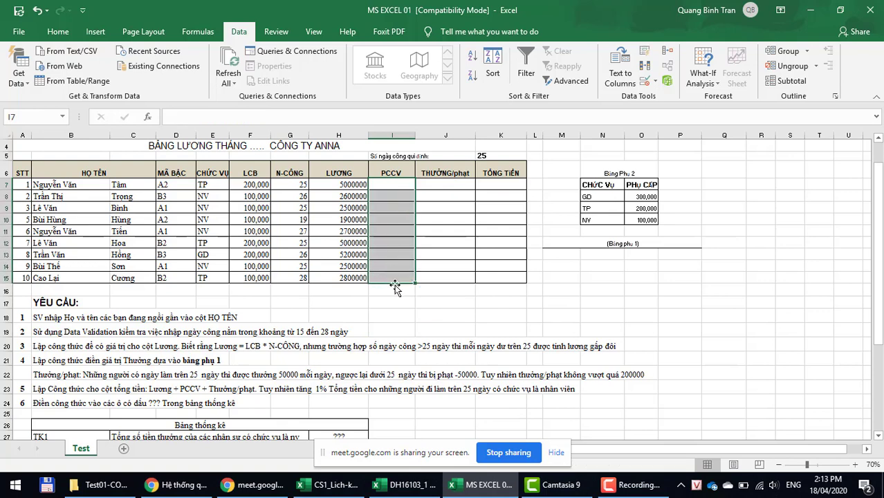
Step: Fill H7's double-pay salary formula down to H15 and check it
click(332, 184)
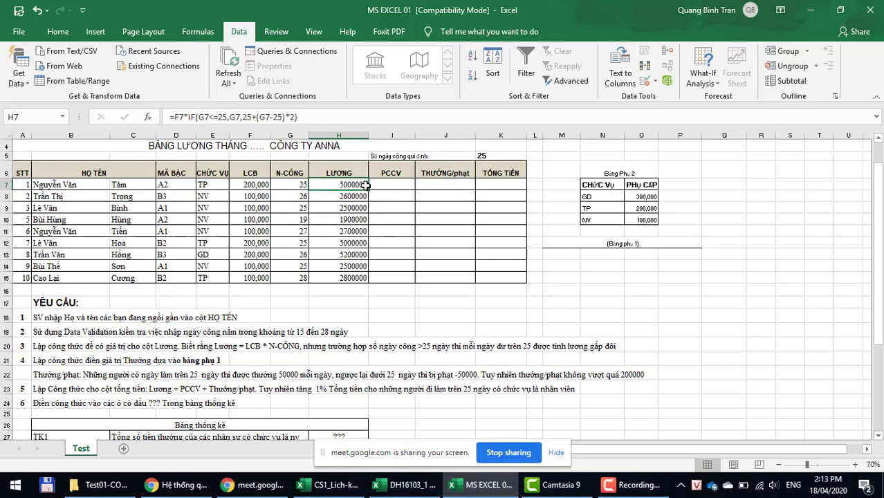
drag(369, 189, 369, 282)
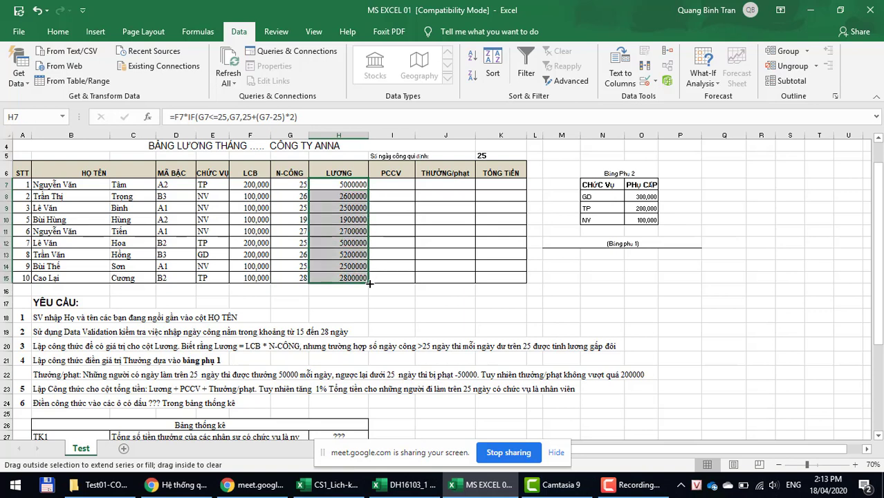
click(302, 117)
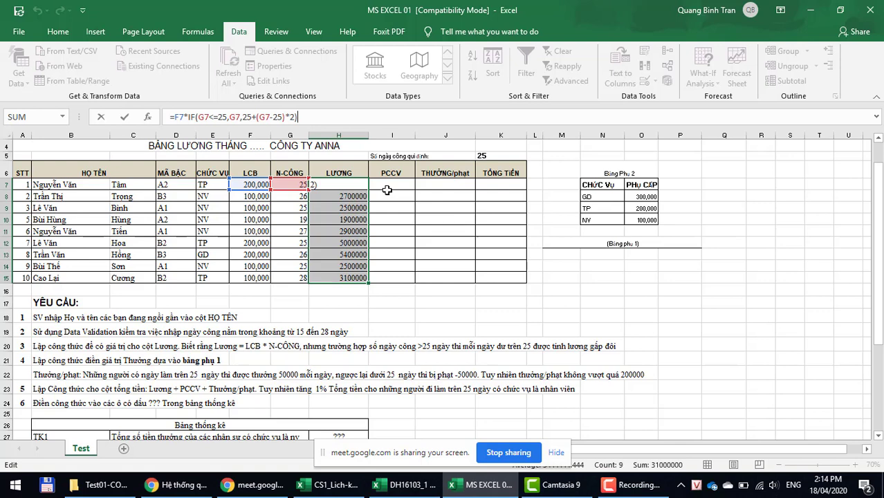
key(Escape)
click(346, 183)
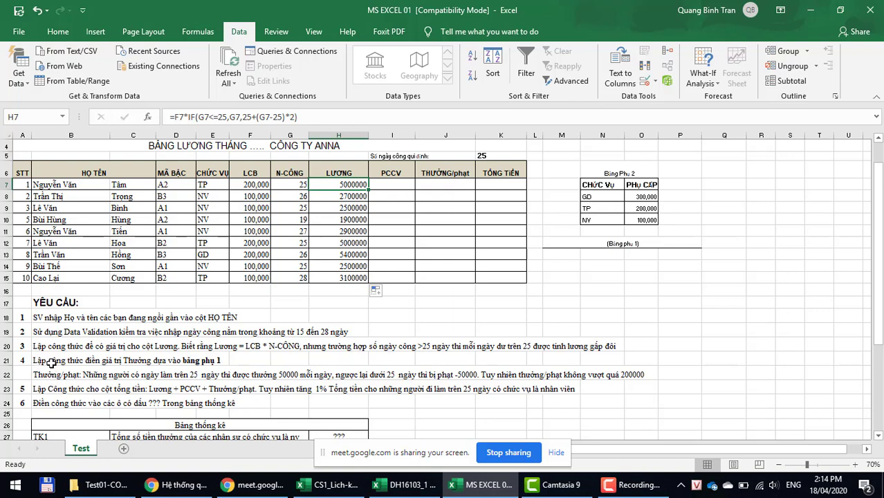
click(51, 362)
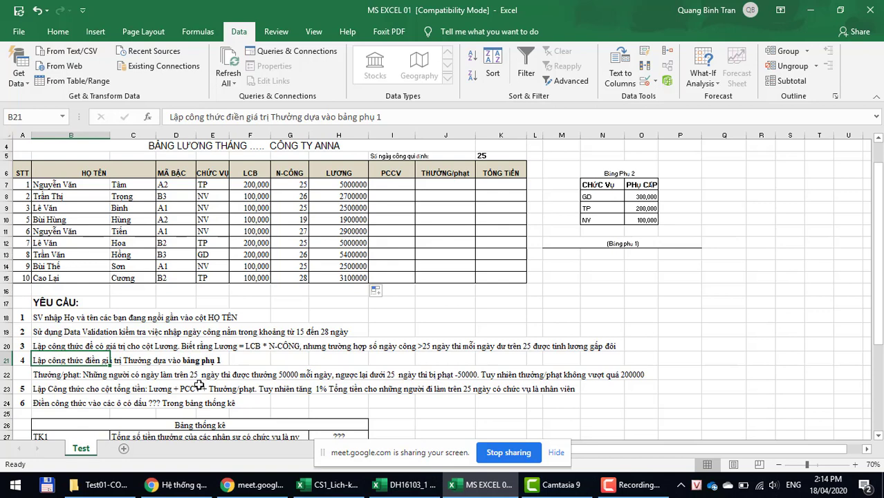
click(379, 186)
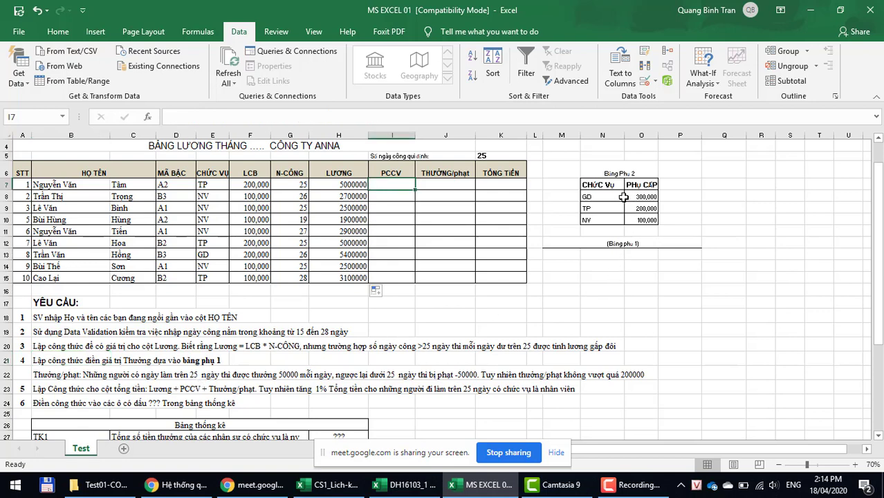
drag(619, 197, 639, 216)
click(390, 184)
Step: Enter =VLOOKUP(E7,$N$8:$O$10,2,0) in I7 to look up the position allowance
text(=)
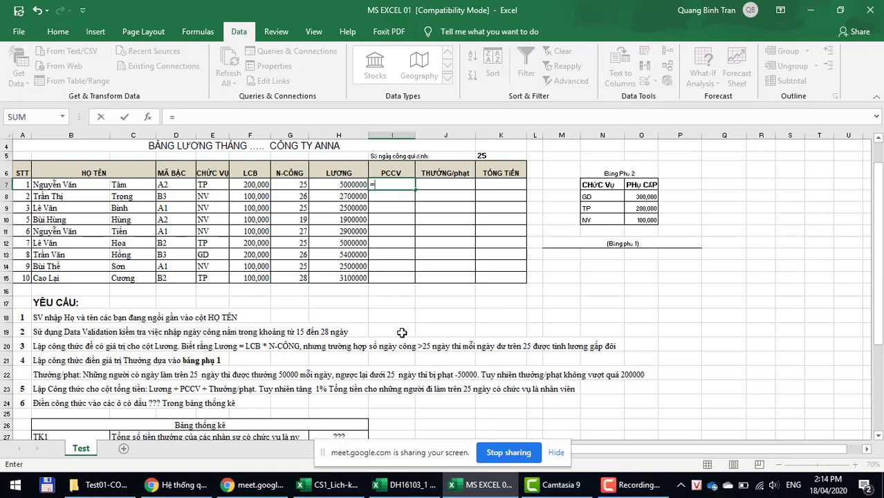
text(v)
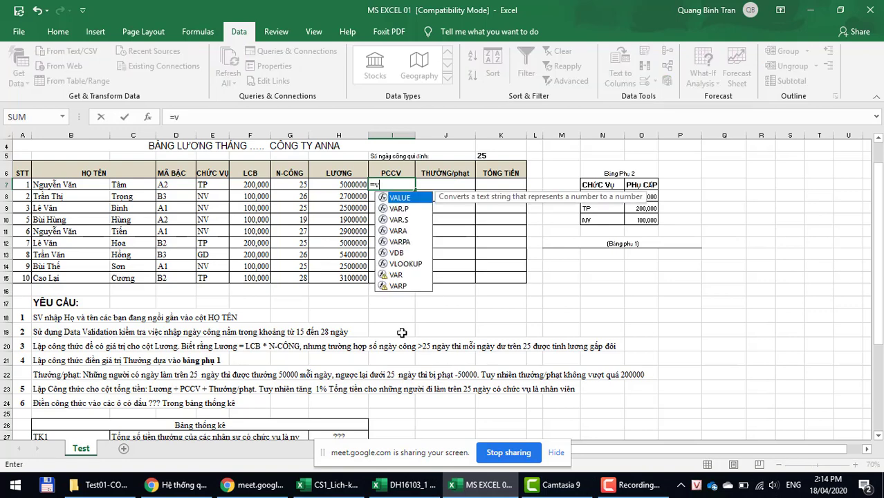
text(lo)
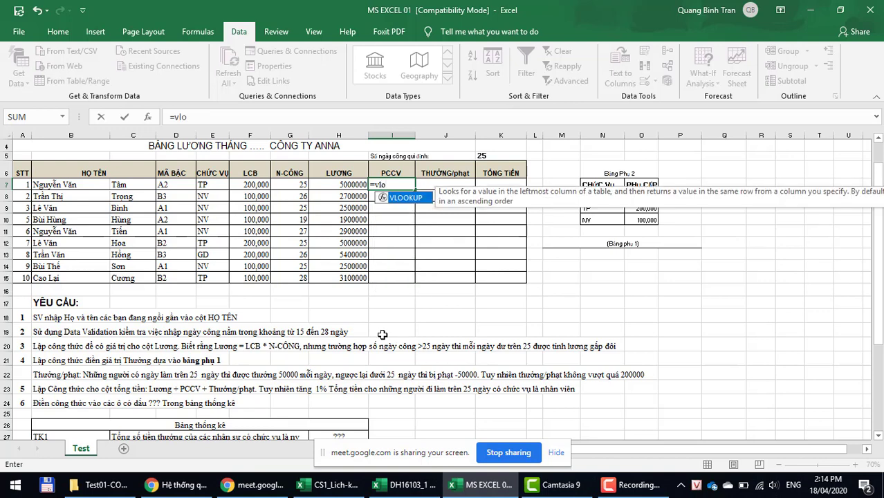
double_click(401, 195)
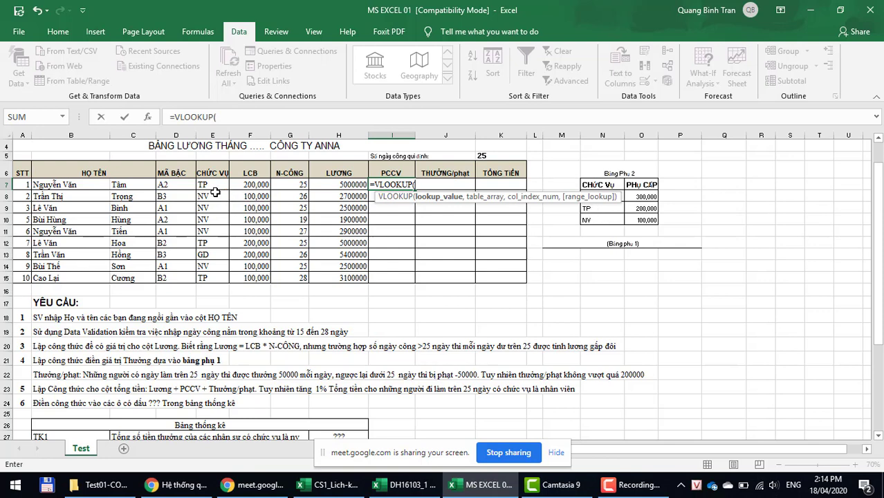
click(208, 184)
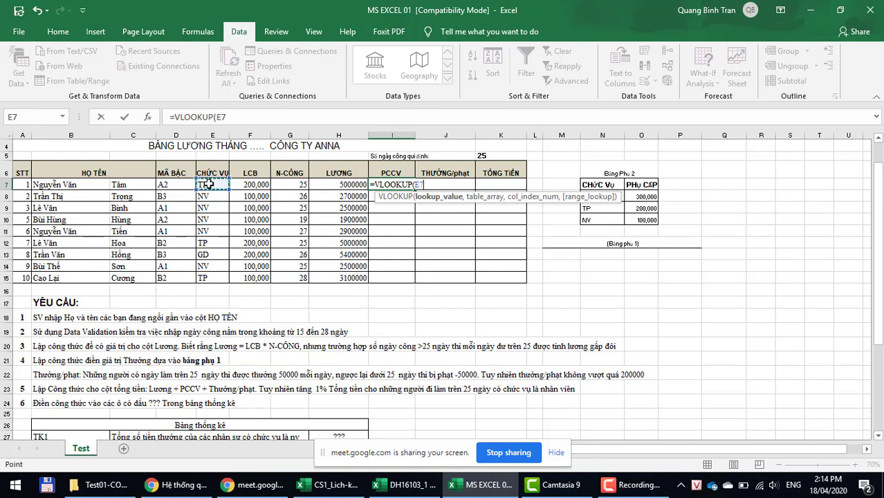
text(,)
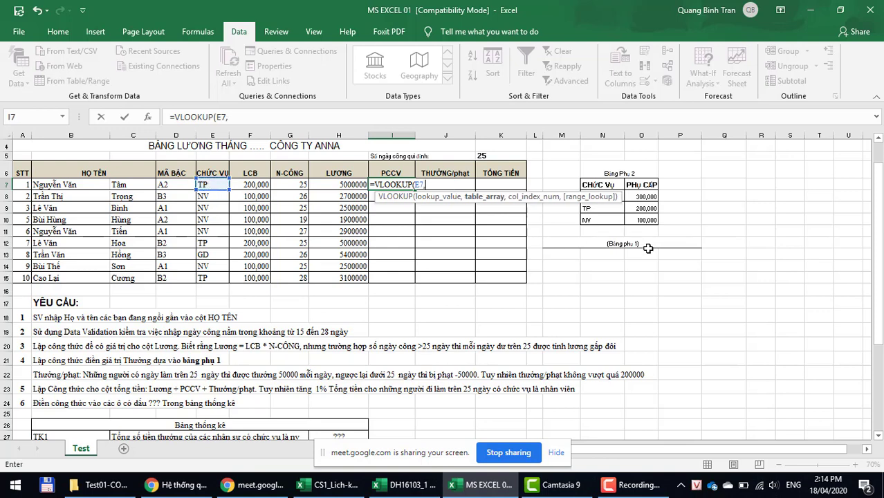
drag(630, 216, 592, 196)
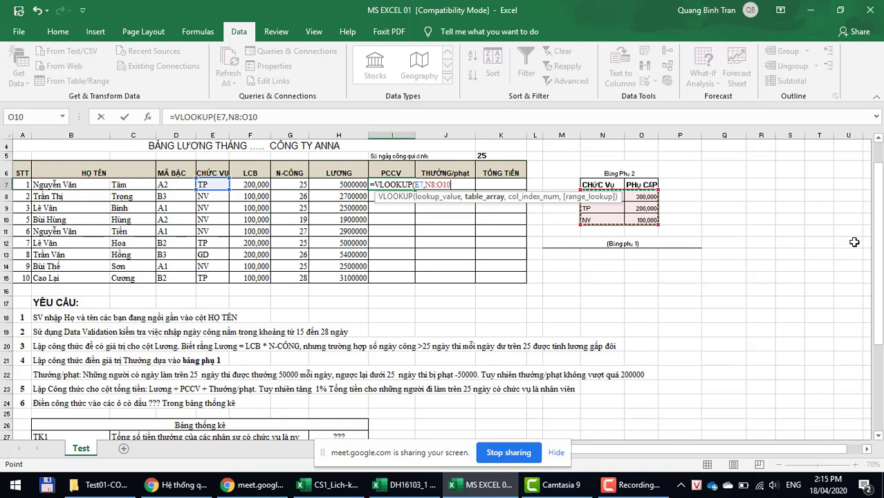
key(F4)
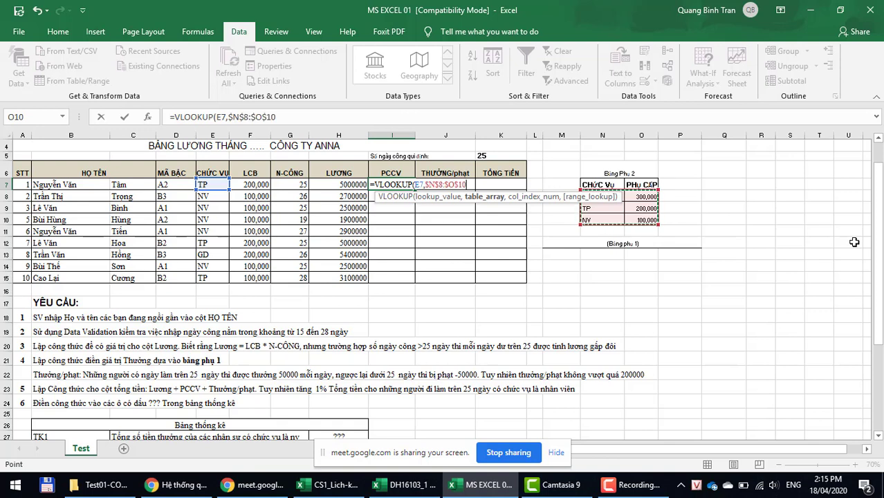
text(,)
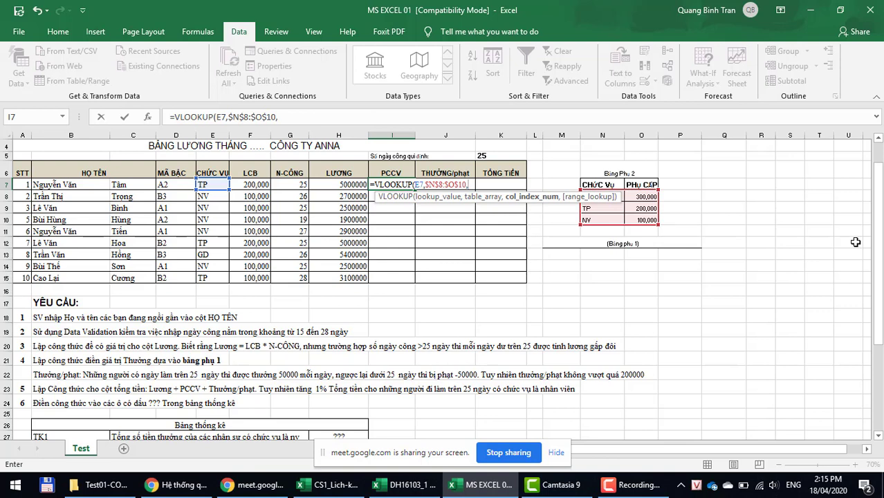
text(2,0)
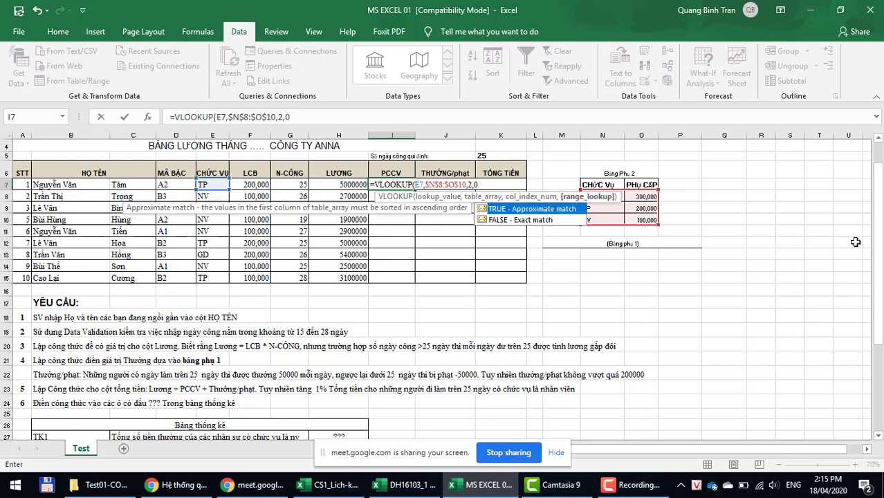
text())
key(Return)
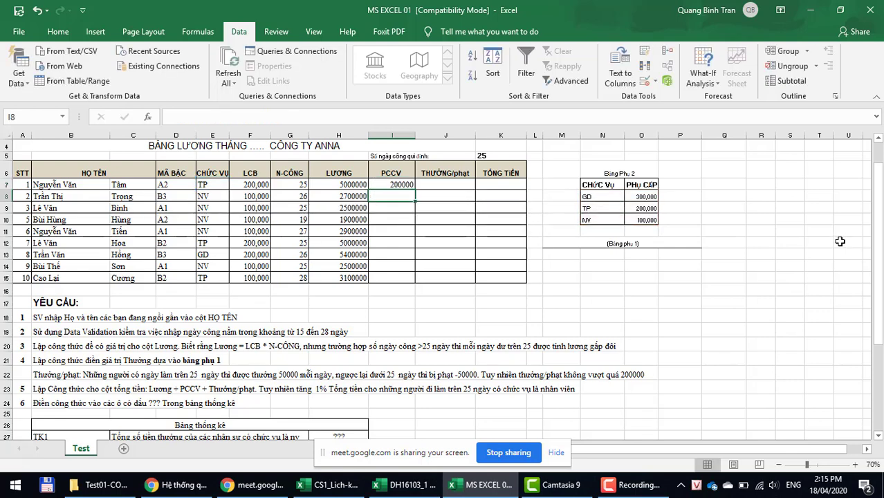
Step: Fill the VLOOKUP down to I15 and select the money columns H7:K15
click(372, 183)
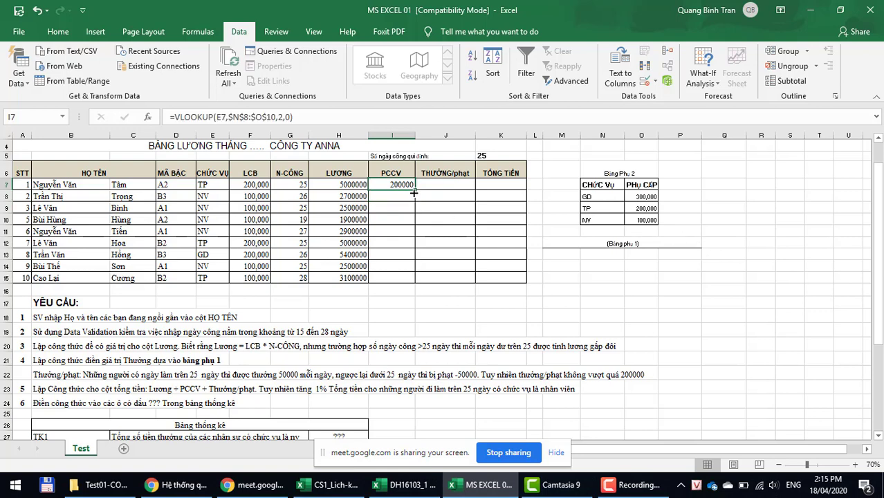
drag(415, 191, 396, 280)
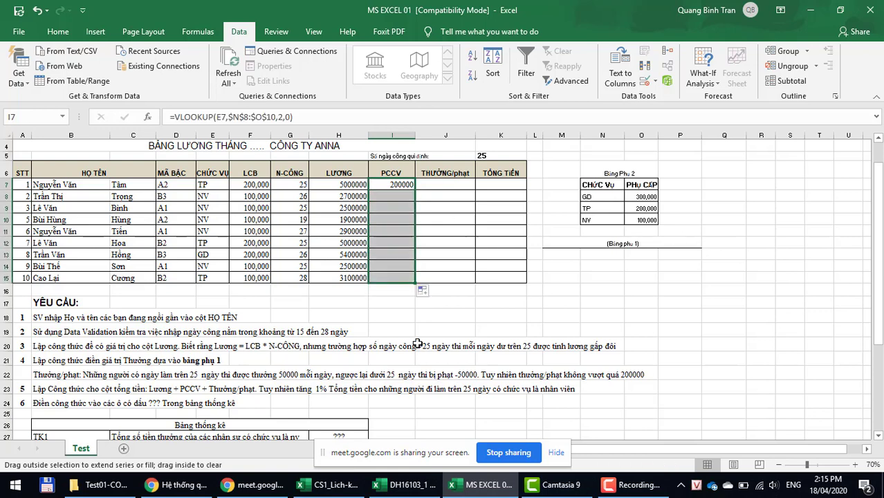
drag(333, 185, 479, 277)
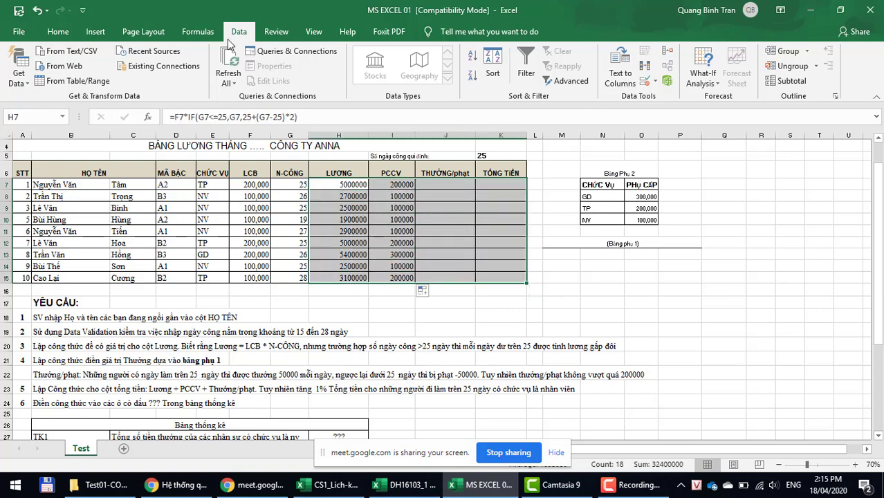
click(58, 32)
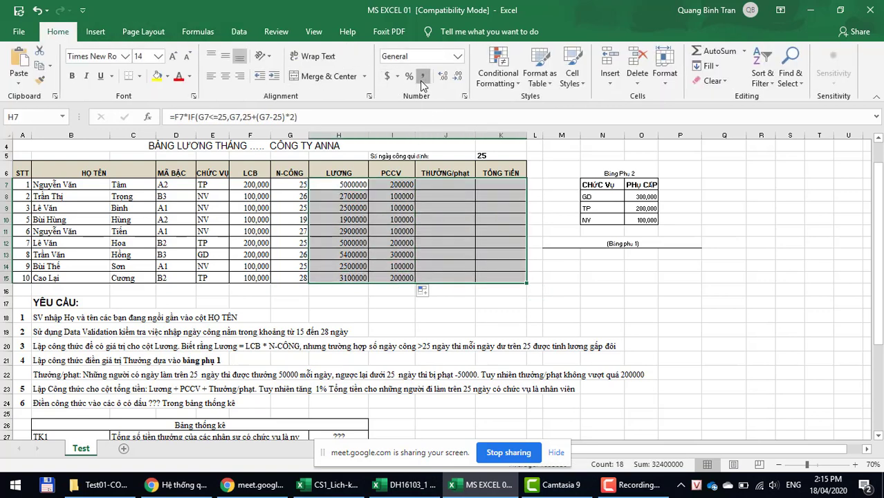
click(420, 79)
click(456, 79)
click(457, 79)
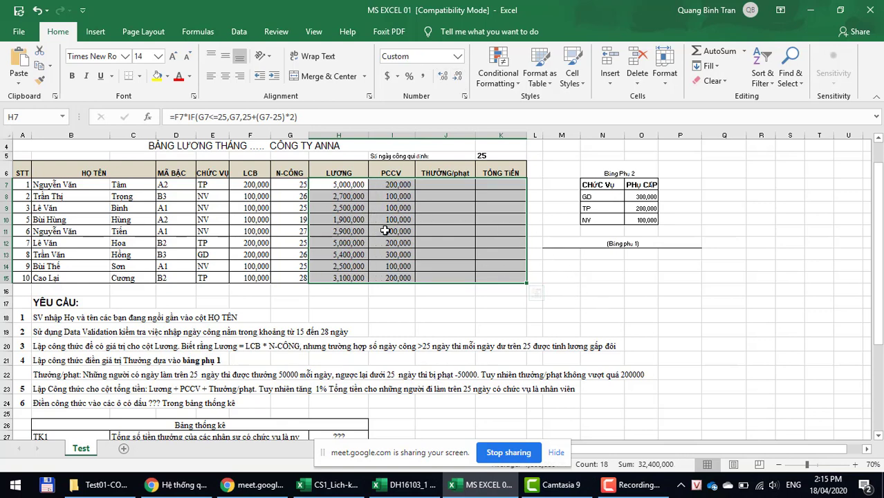
click(387, 254)
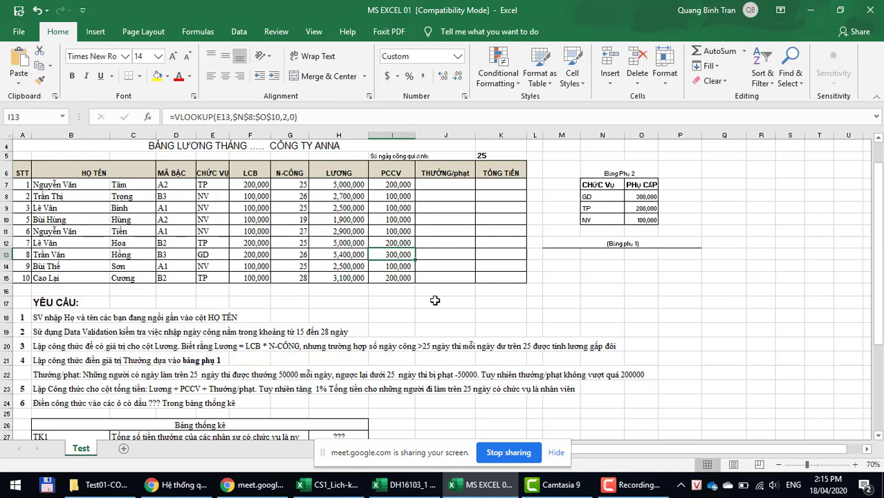
click(427, 187)
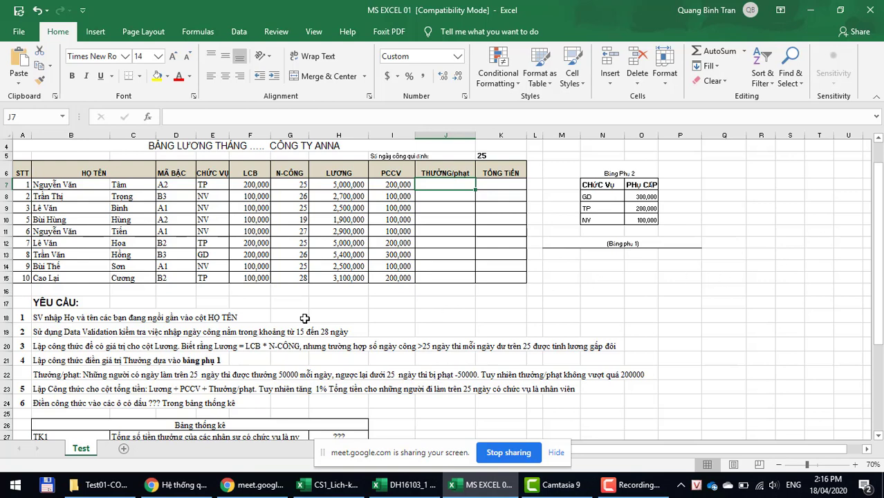
click(277, 377)
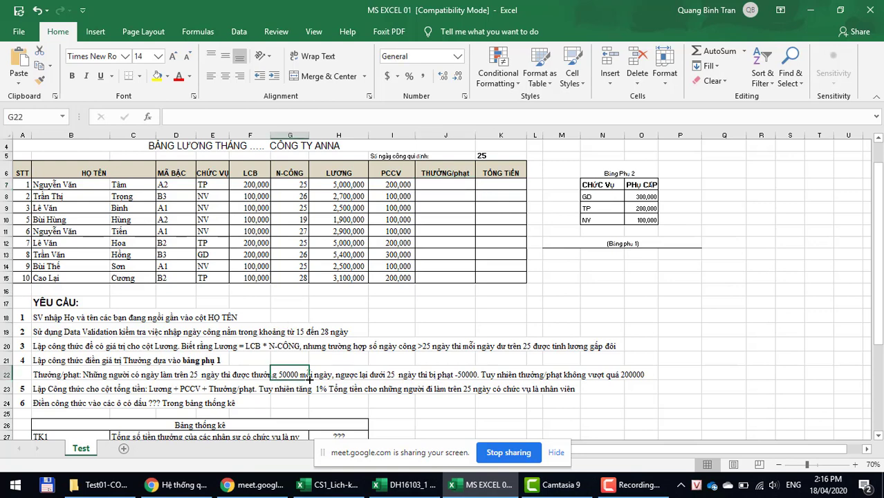
click(433, 375)
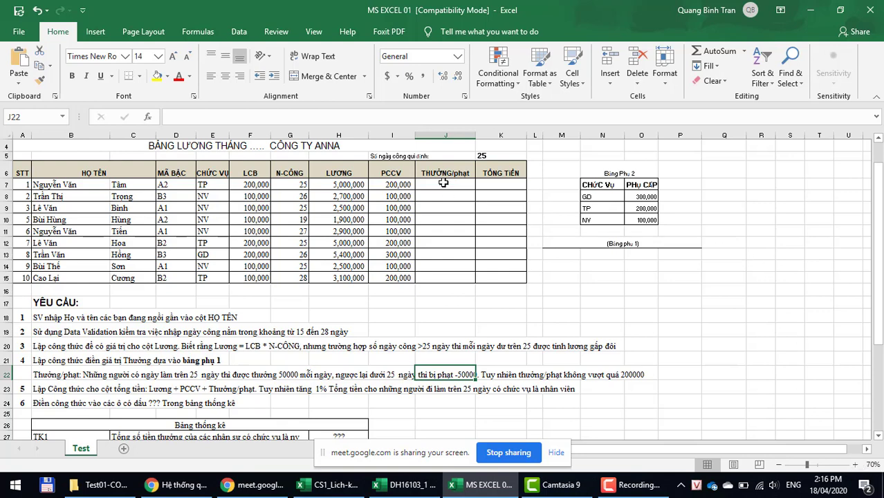
click(442, 184)
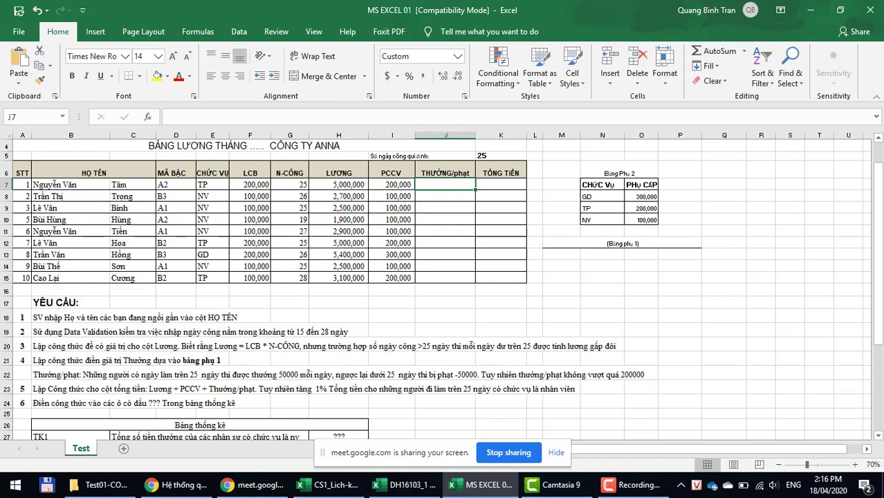
Step: Enter =IF(G7<25,-50000,(G7-25)*50000) in J7
text(=)
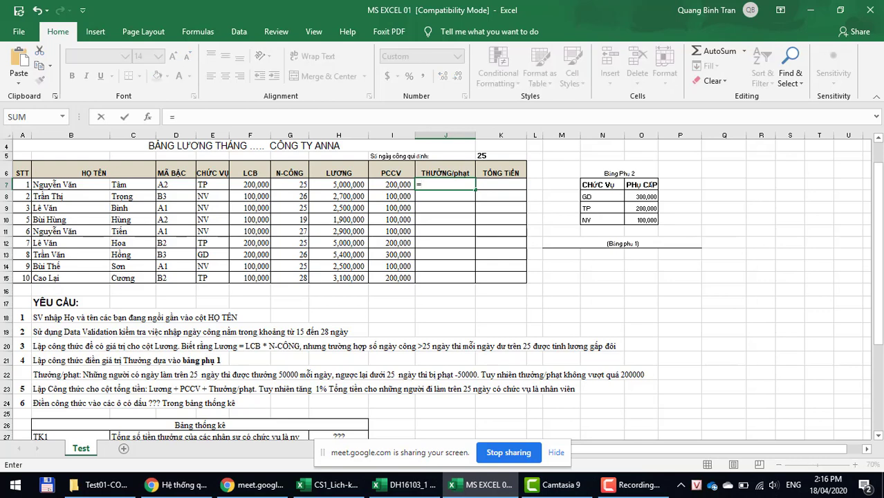
text(if()
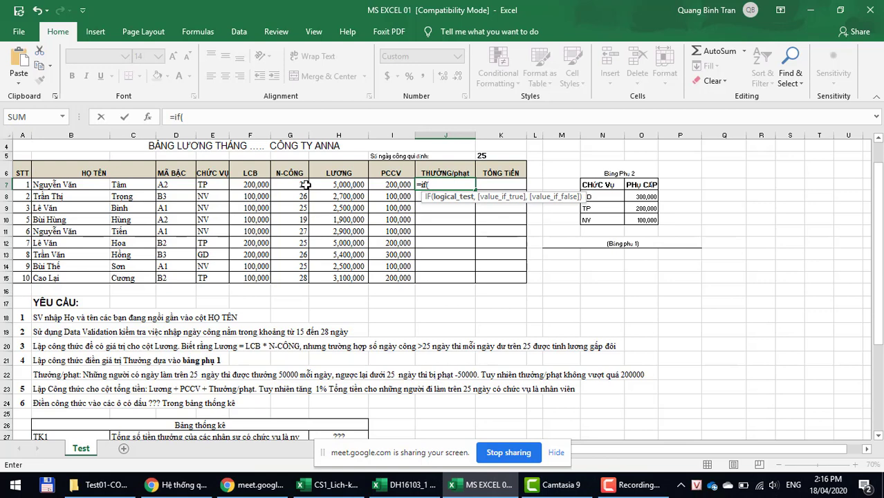
click(297, 185)
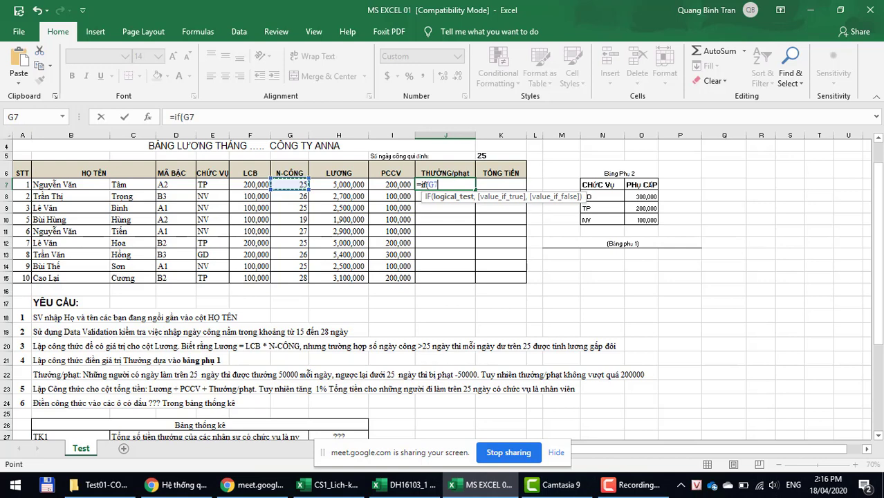
text(<25,)
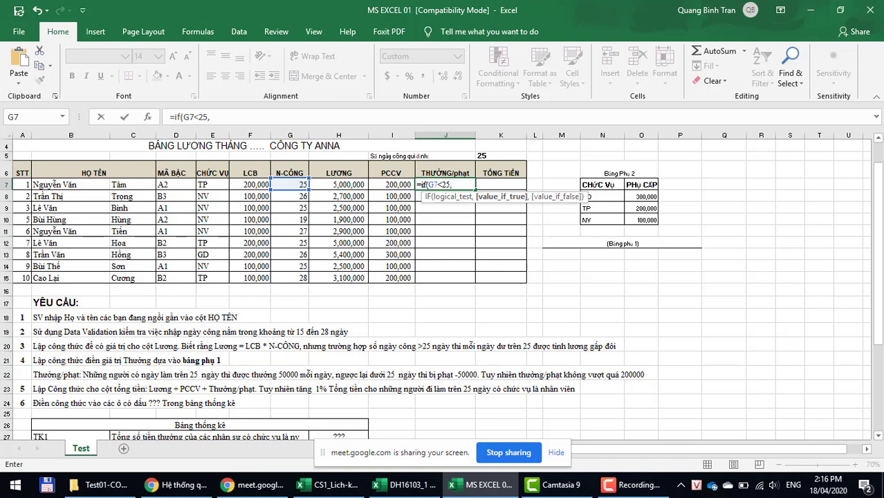
text(-50000,)
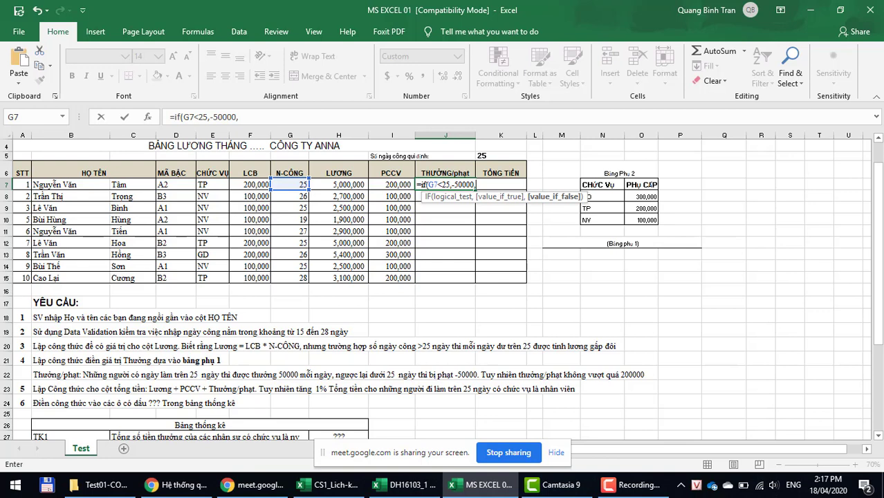
text(()
click(283, 184)
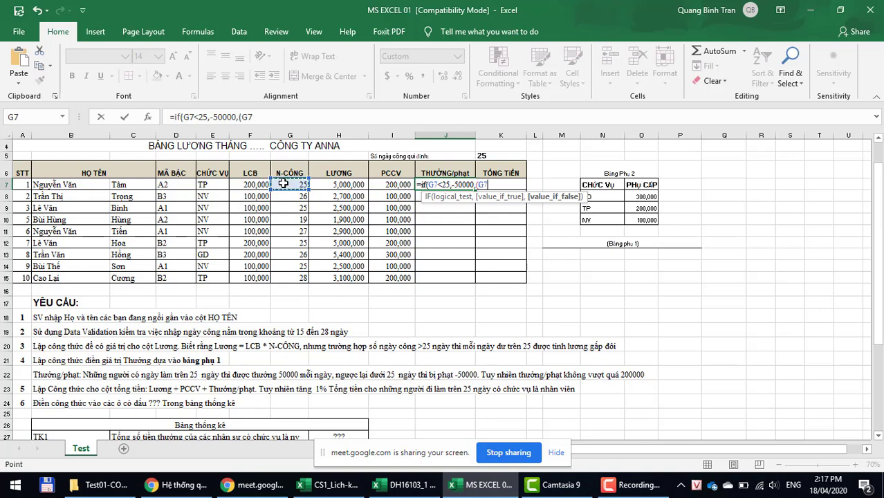
text(-25)*)
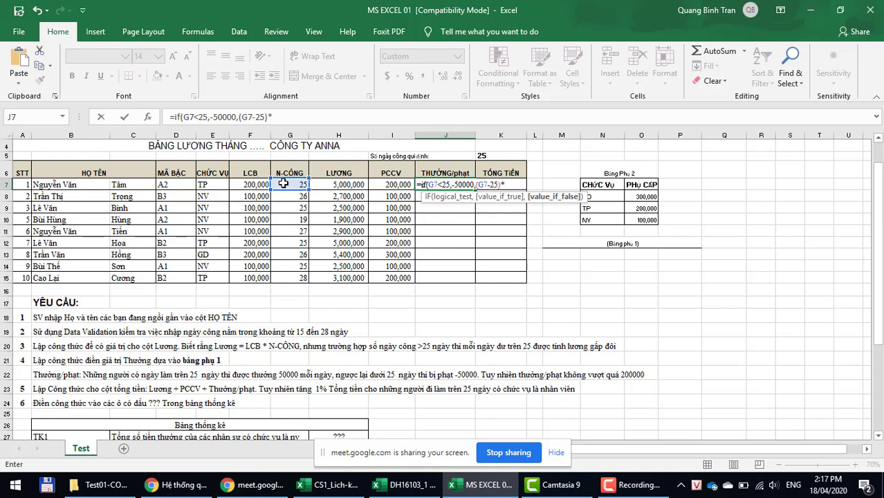
text(50000))
key(Return)
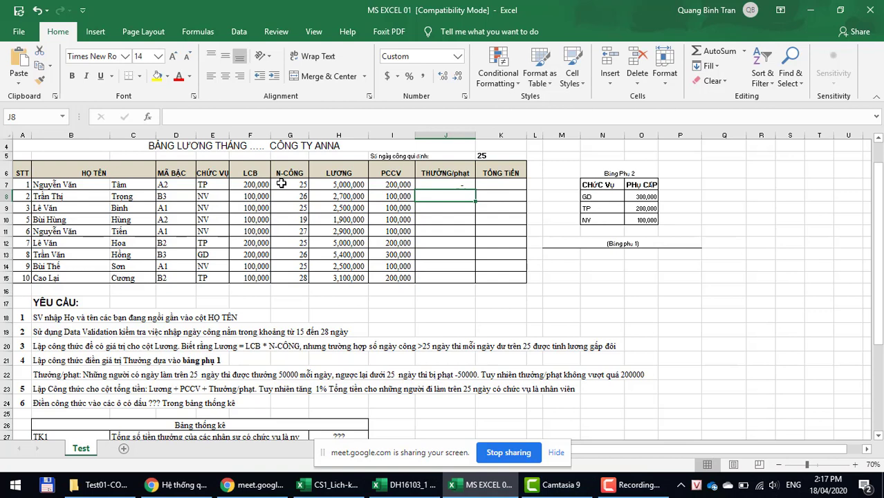
Step: Fill J7's bonus/penalty formula down to J15 and check the copies in J8 and J10
click(293, 185)
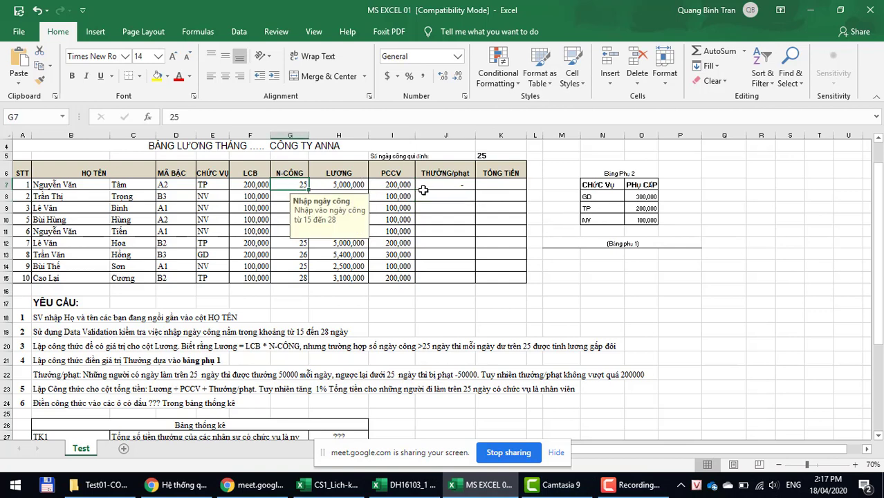
click(423, 188)
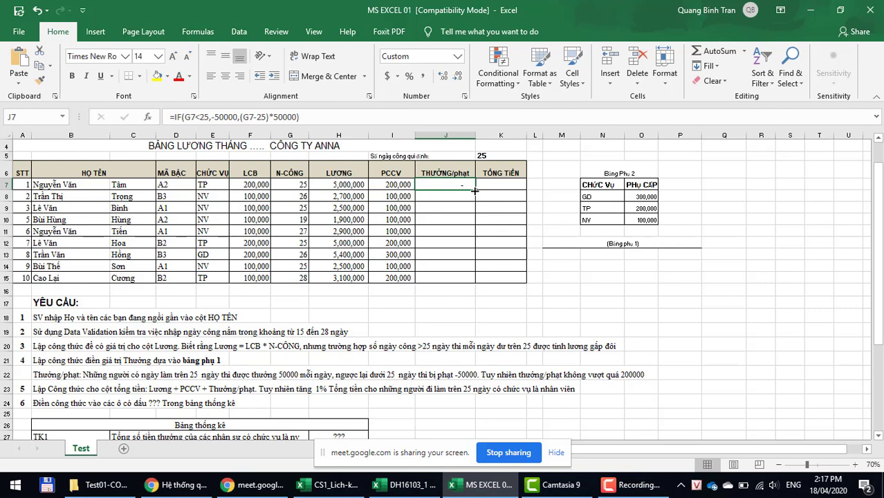
drag(475, 191, 473, 284)
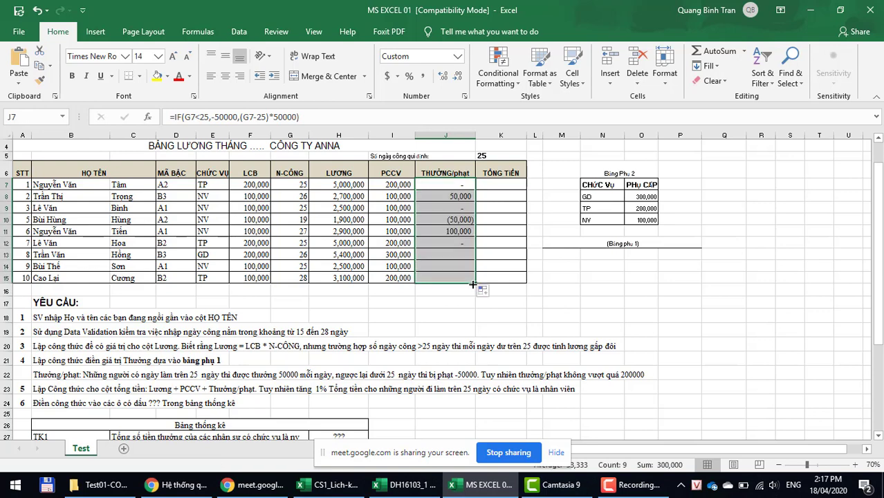
click(446, 197)
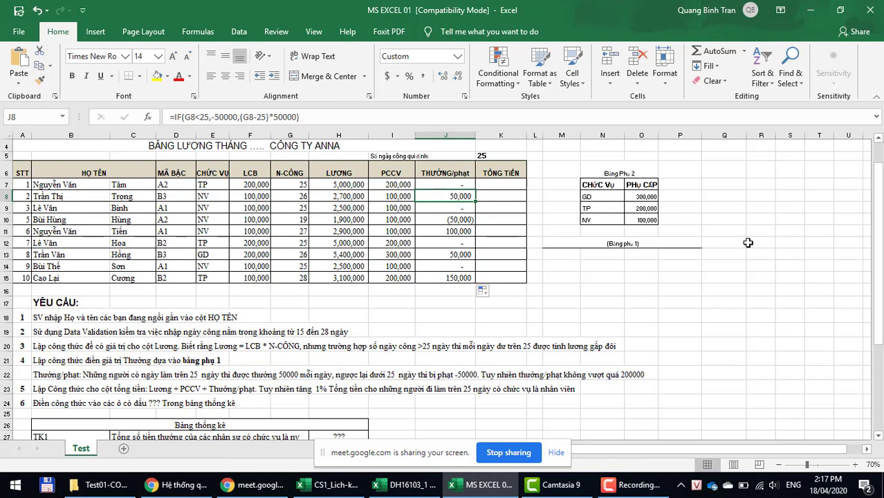
click(446, 220)
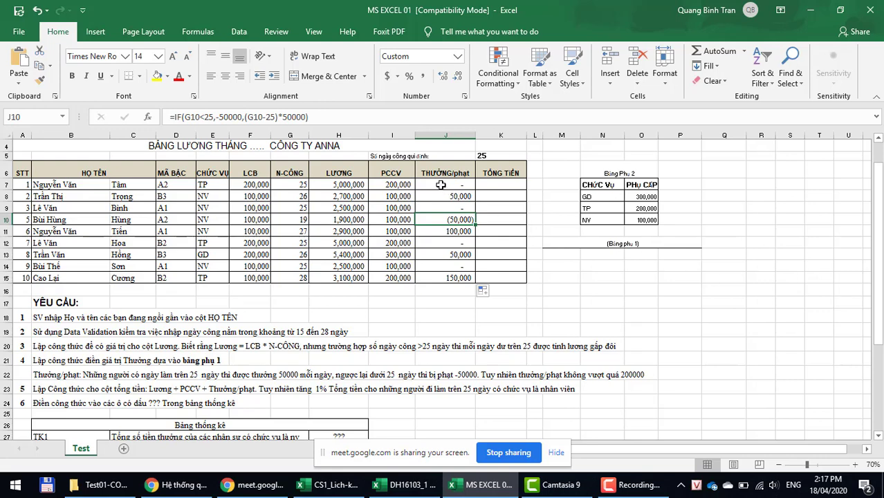
click(443, 185)
shift+click(448, 277)
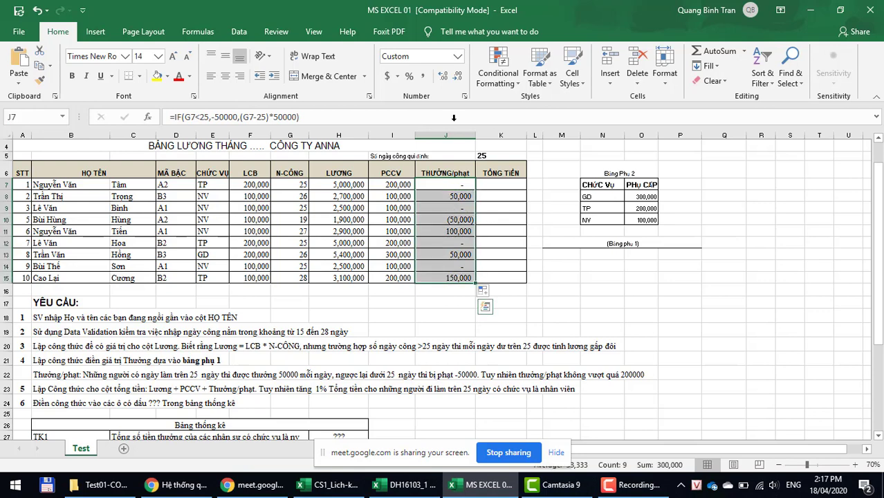
click(457, 57)
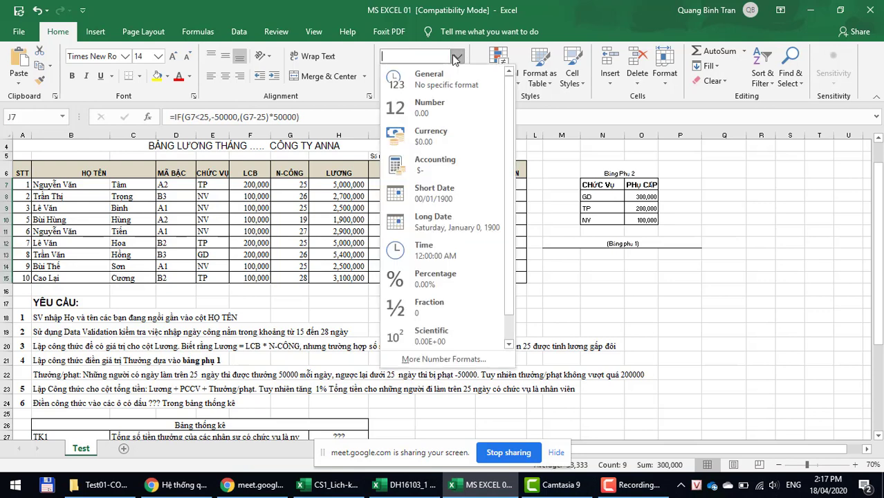
click(430, 92)
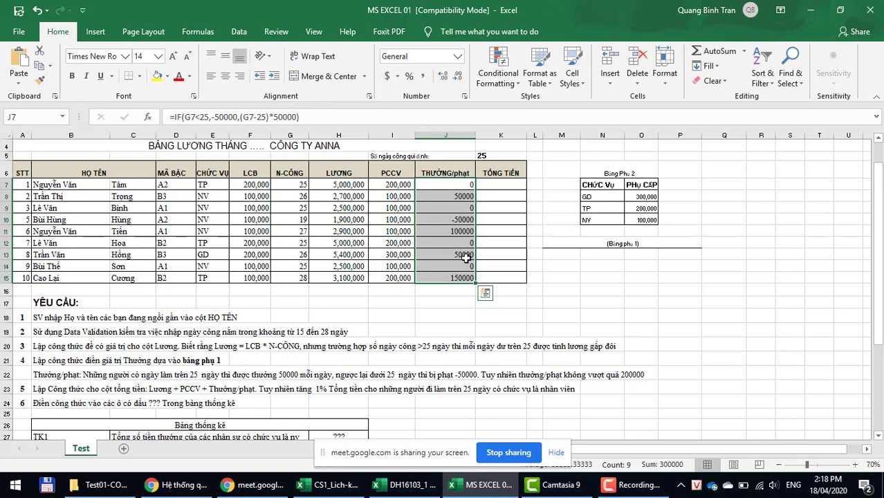
key(ctrl+z)
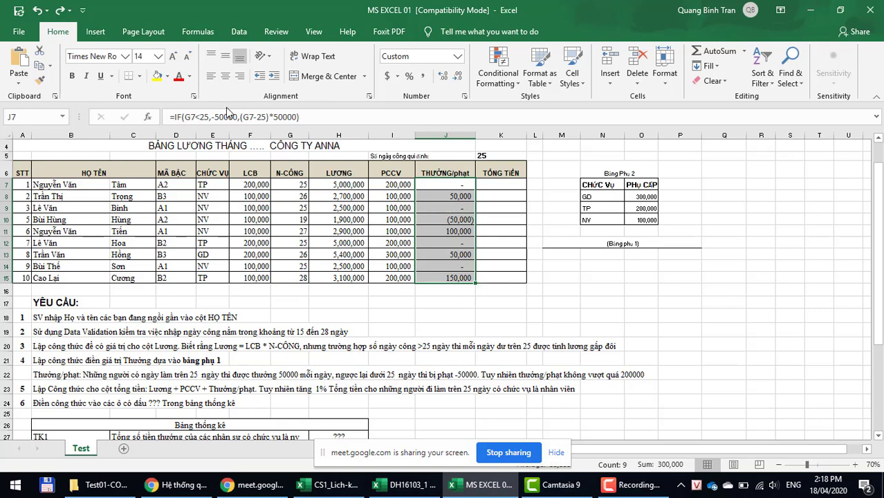
Step: Nest J7's bonus formula in an outer IF that caps amounts above 200000 at 200000
drag(175, 116, 388, 117)
click(176, 116)
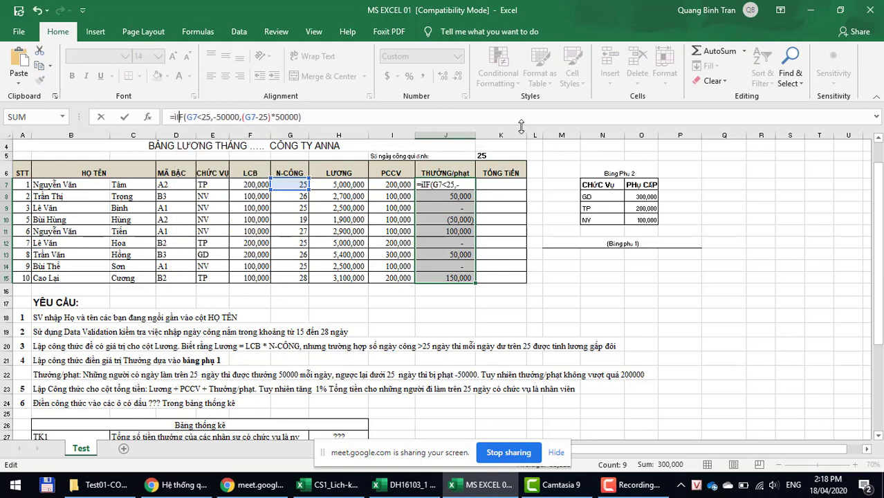
text(if()
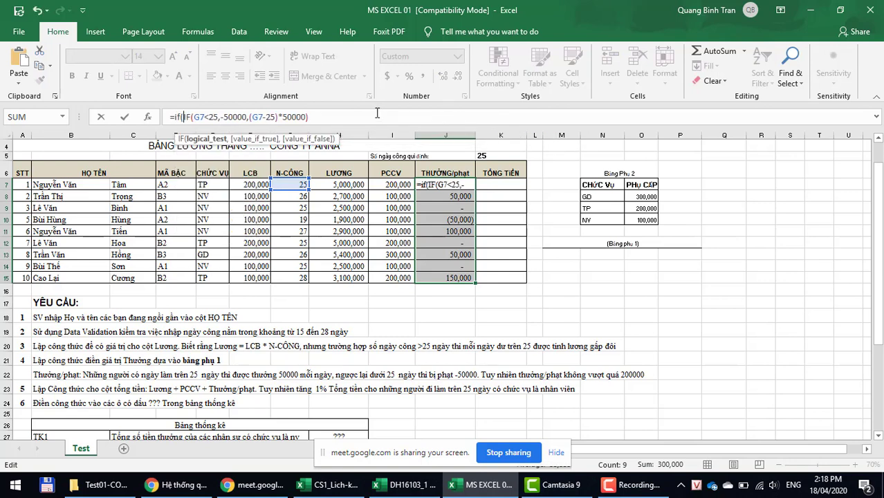
click(343, 116)
text(>200000)
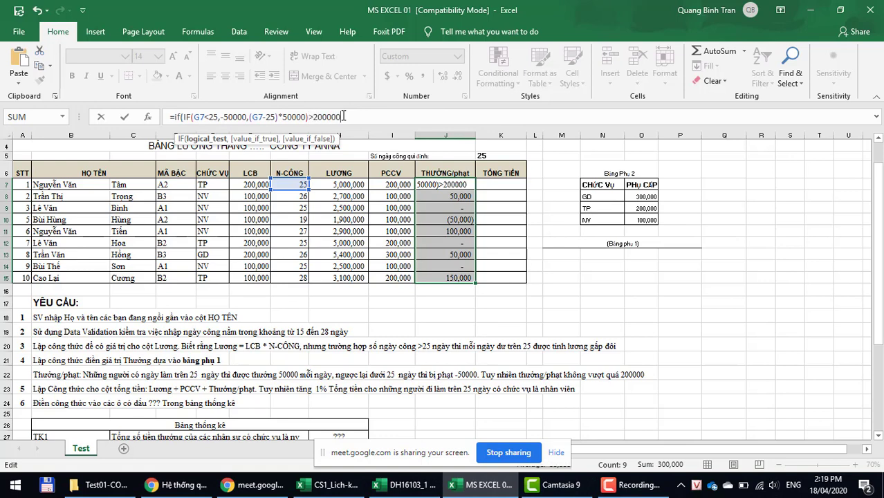
text(,)
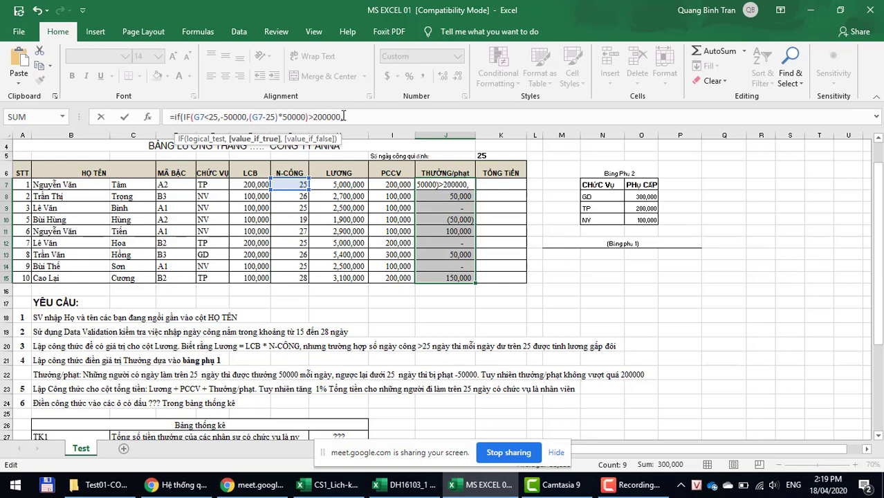
text(2000)
key(BackSpace)
text(00000)
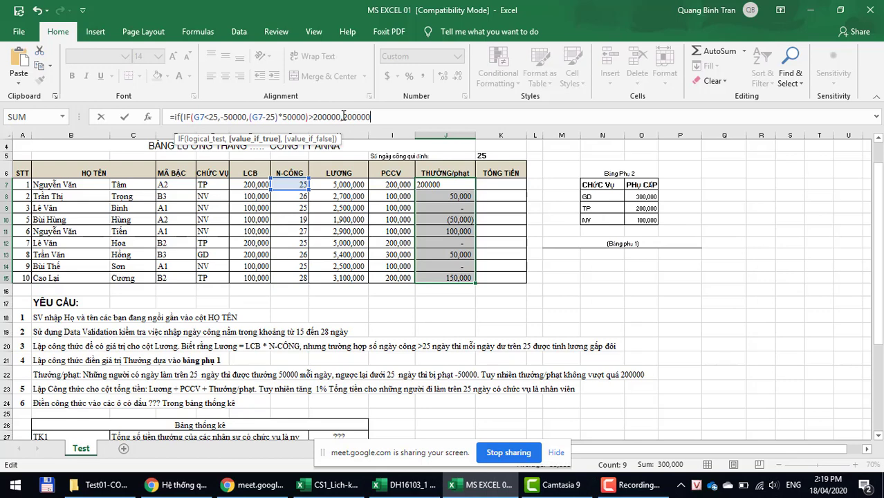
text(,)
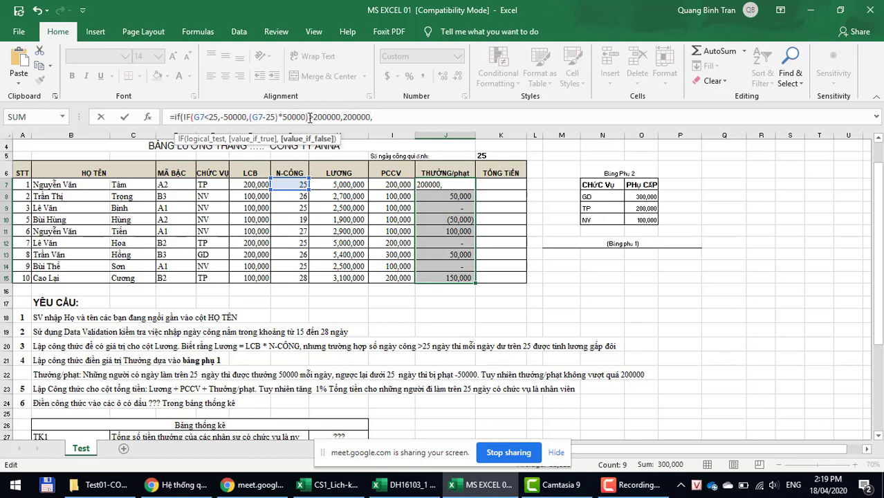
drag(309, 117, 184, 118)
key(ctrl+c)
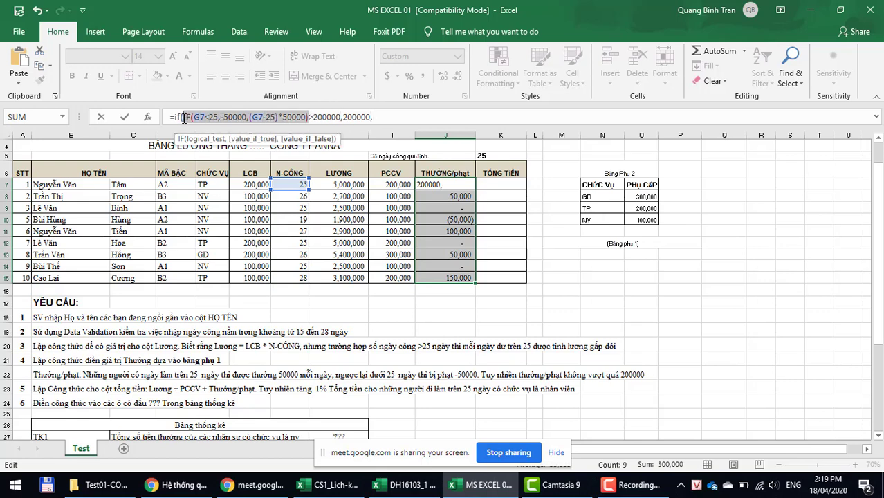
click(414, 121)
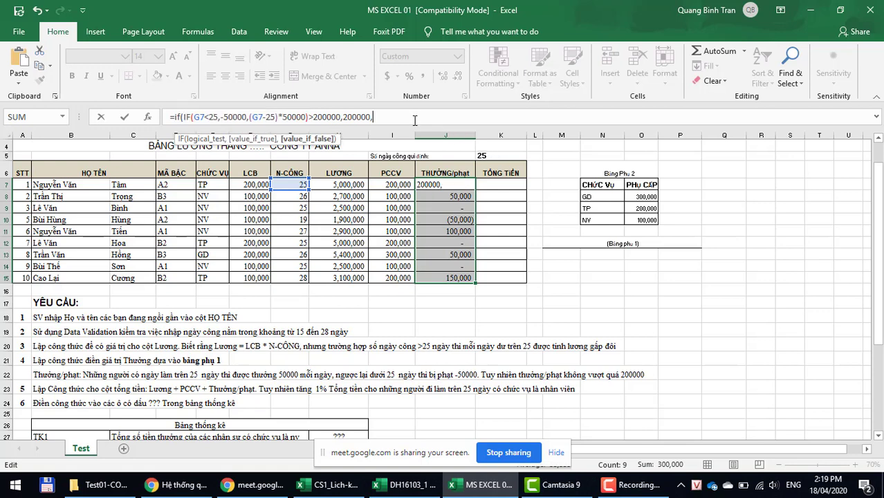
key(ctrl+v)
text())
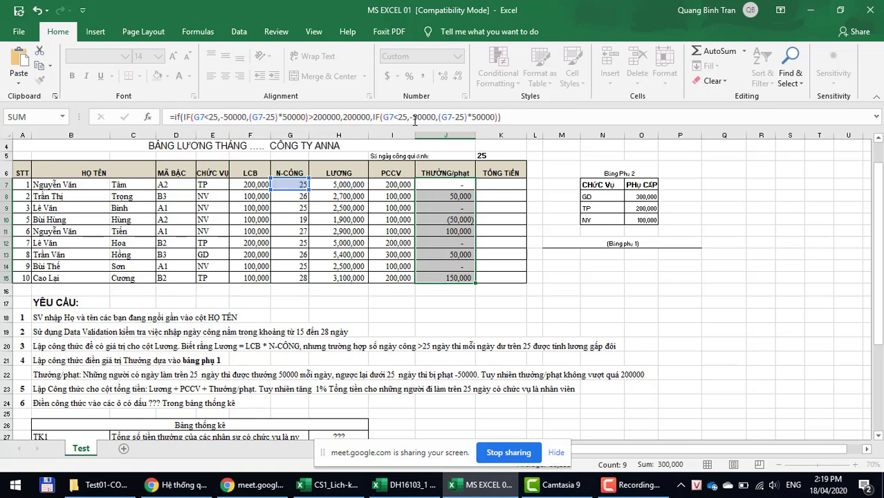
key(ctrl+Return)
Step: Copy the capped J7 formula down to J15
click(451, 186)
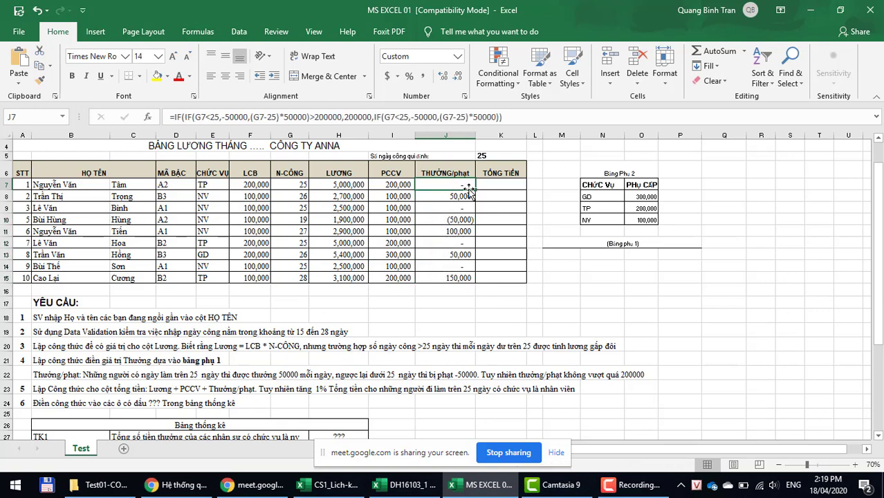
drag(475, 192, 469, 279)
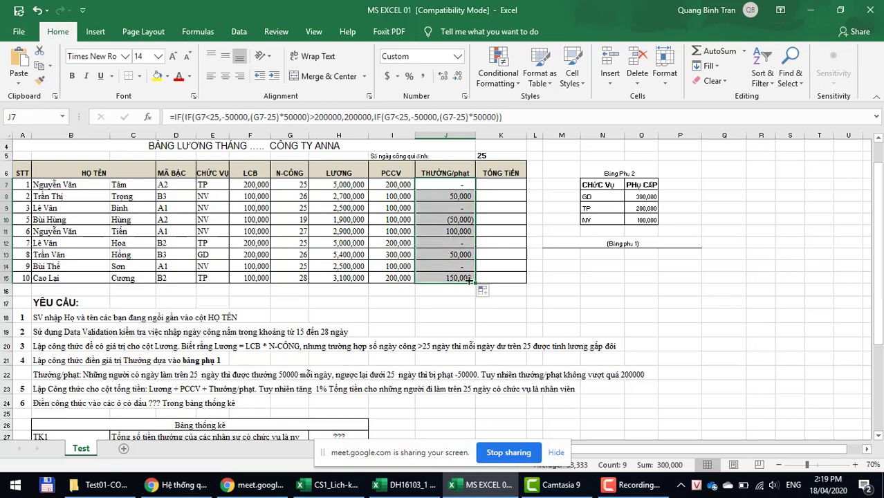
click(451, 183)
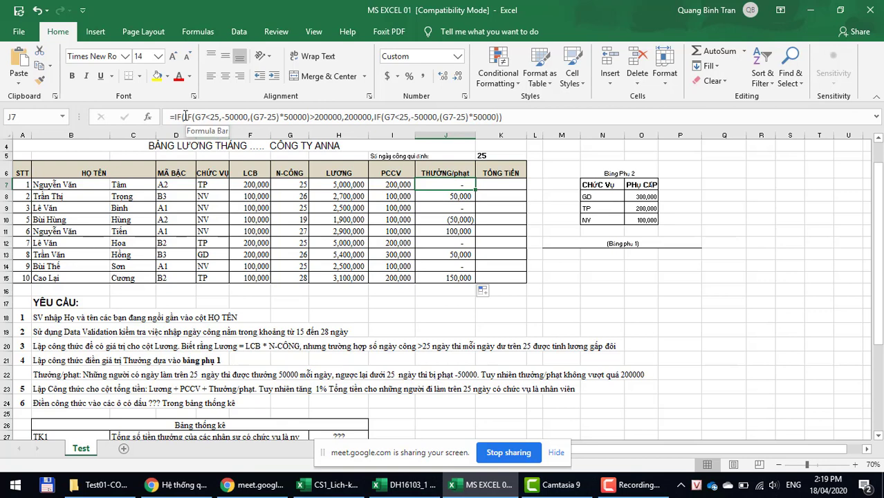
Step: Revise the nested IF bonus formula in J7 and confirm it
drag(185, 116, 311, 116)
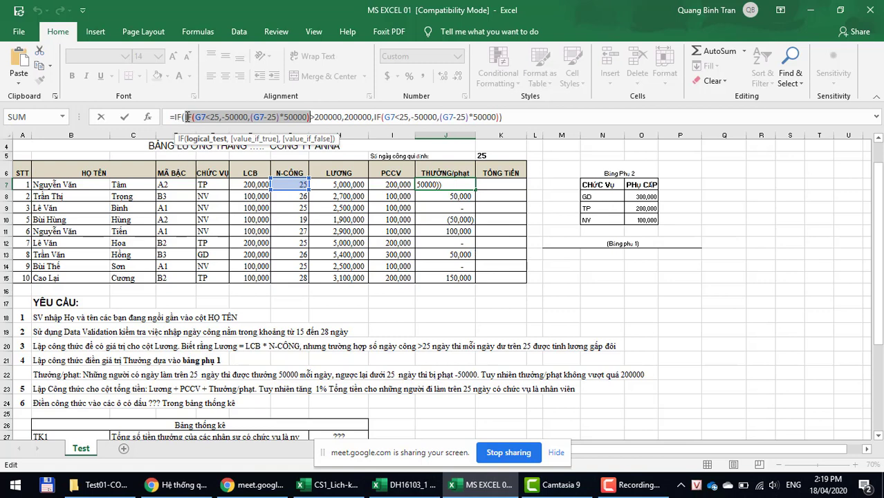
drag(186, 117, 313, 117)
text(>)
drag(375, 117, 500, 119)
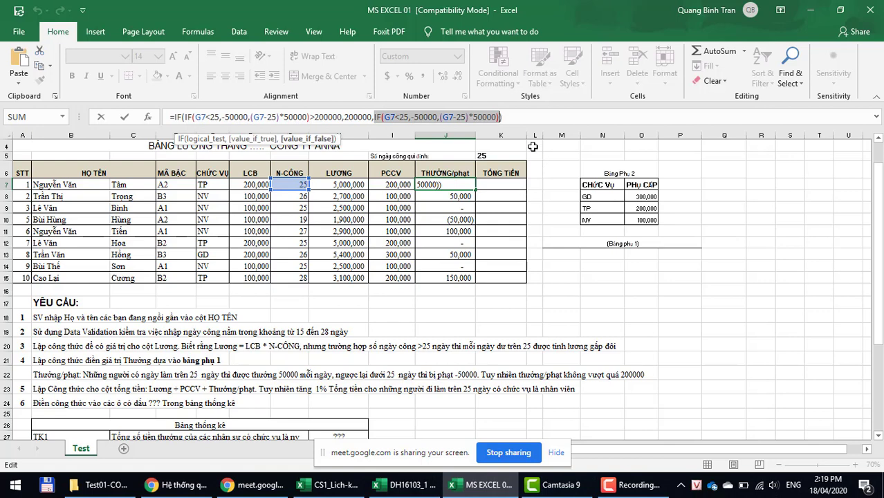
click(520, 119)
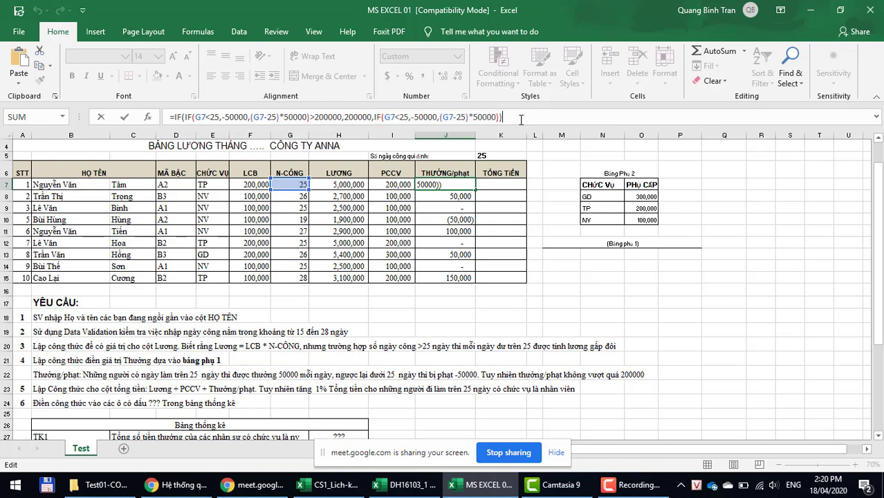
key(Return)
Step: Refill J7's formula down to J15, check J8, and expand the formula bar
click(442, 184)
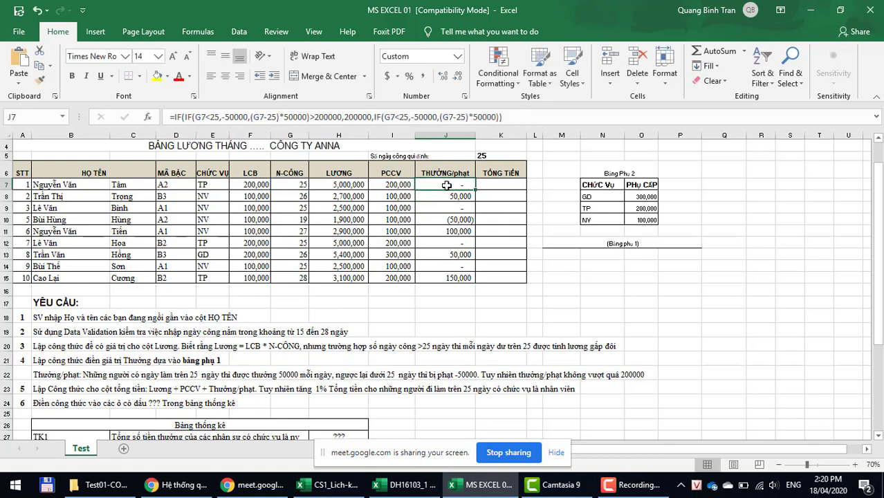
drag(475, 191, 477, 282)
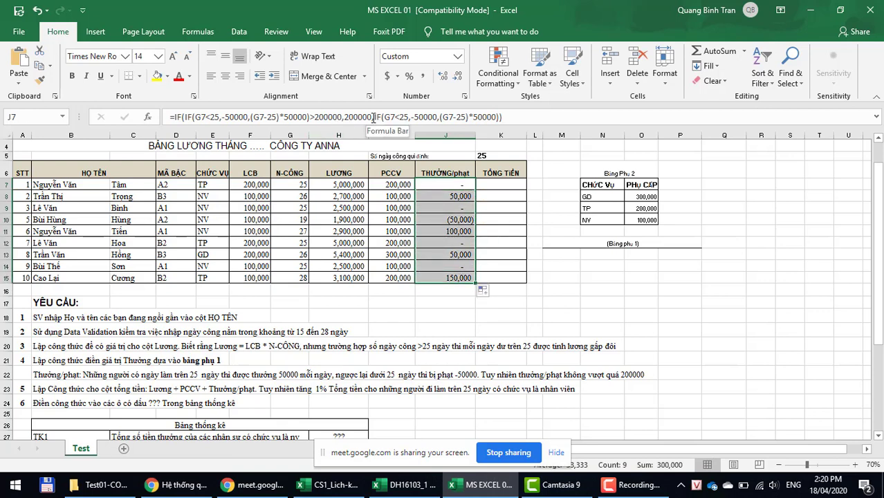
click(446, 196)
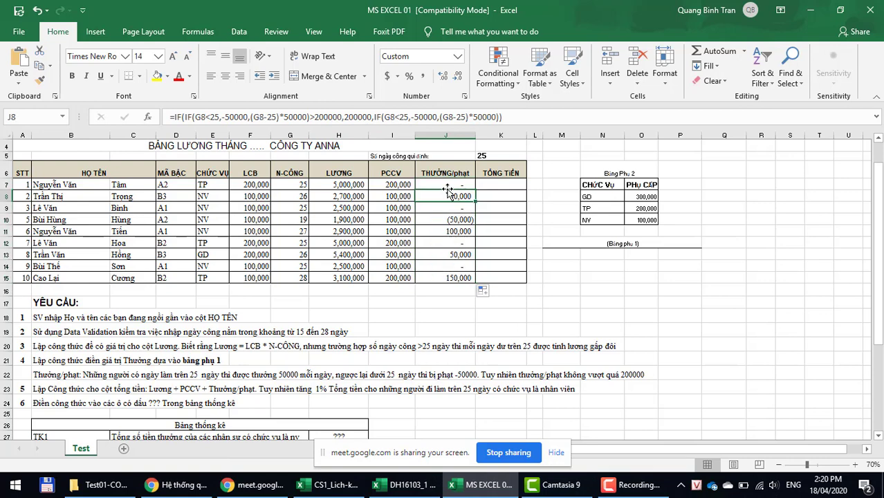
click(447, 184)
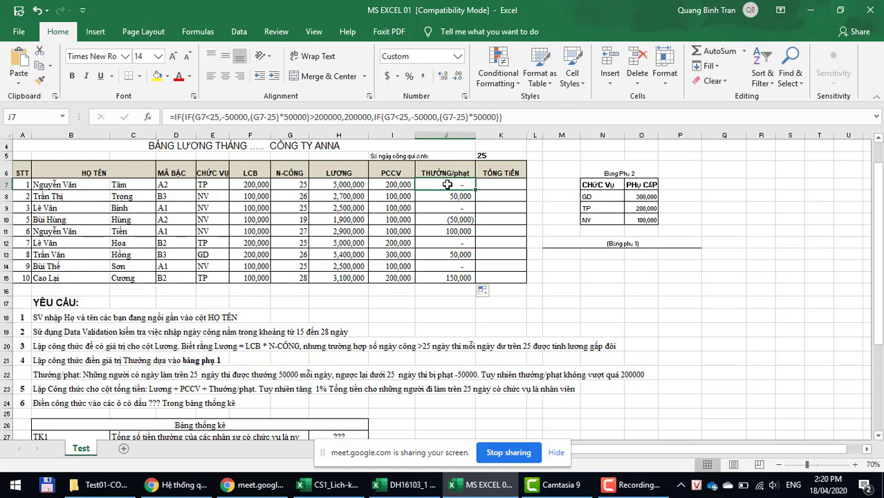
click(876, 118)
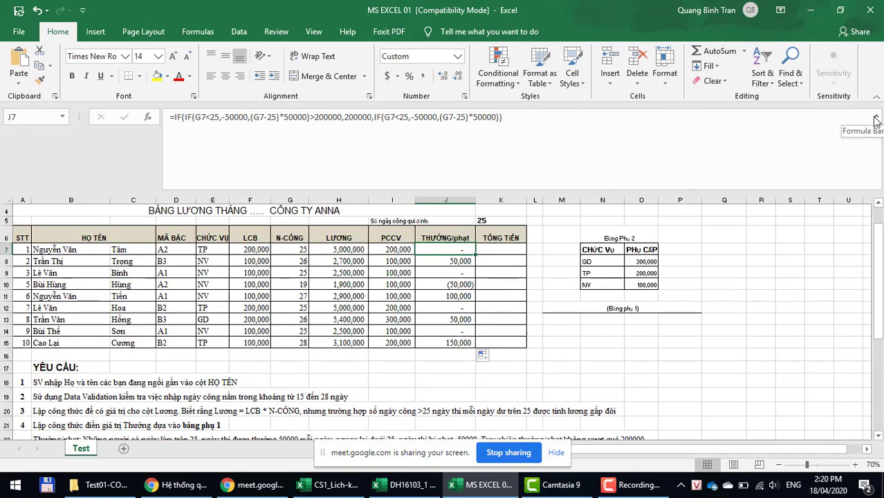
Step: Edit J7's formula and select the inner IF(G7<25,-50000 penalty condition
click(585, 148)
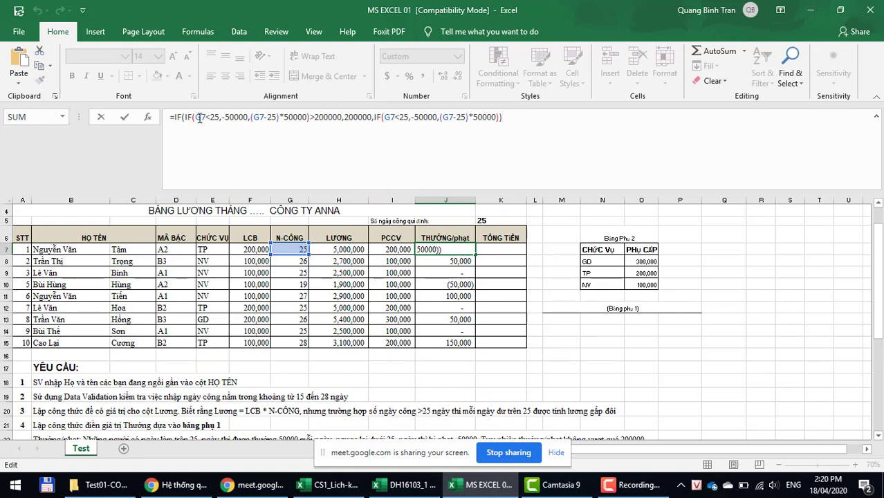
drag(185, 117, 311, 119)
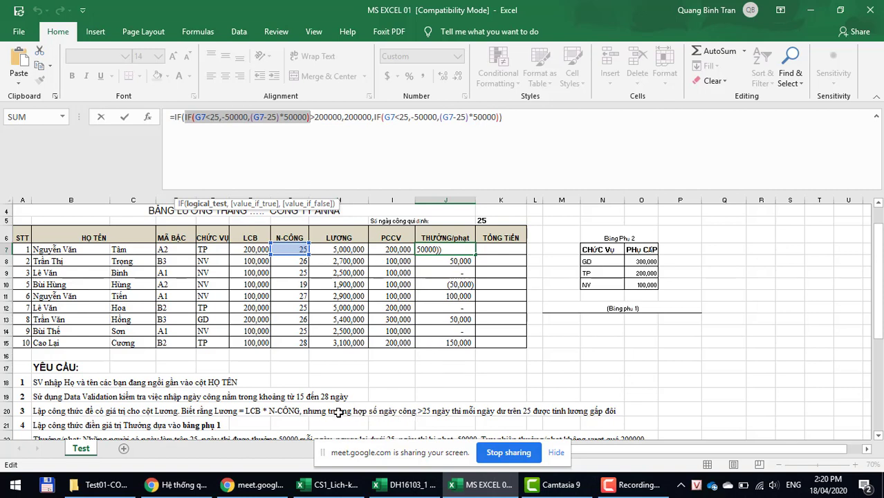
scroll(315, 411, down, 1)
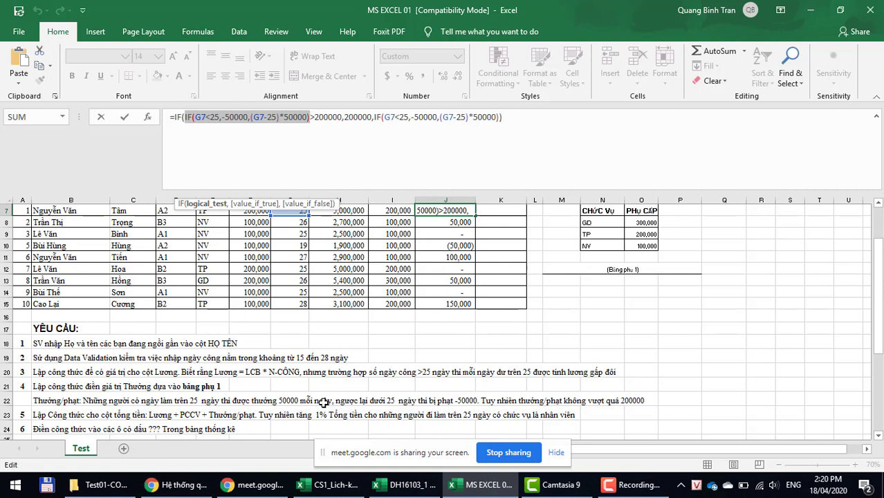
click(246, 117)
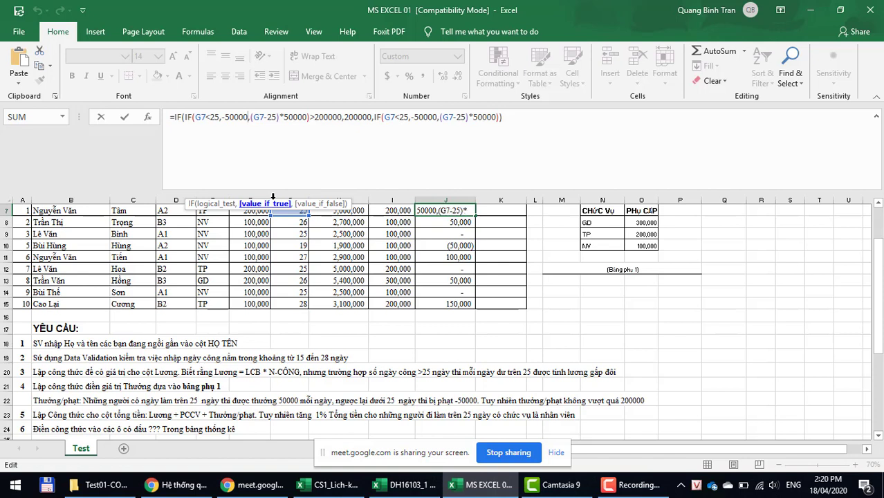
text(*())
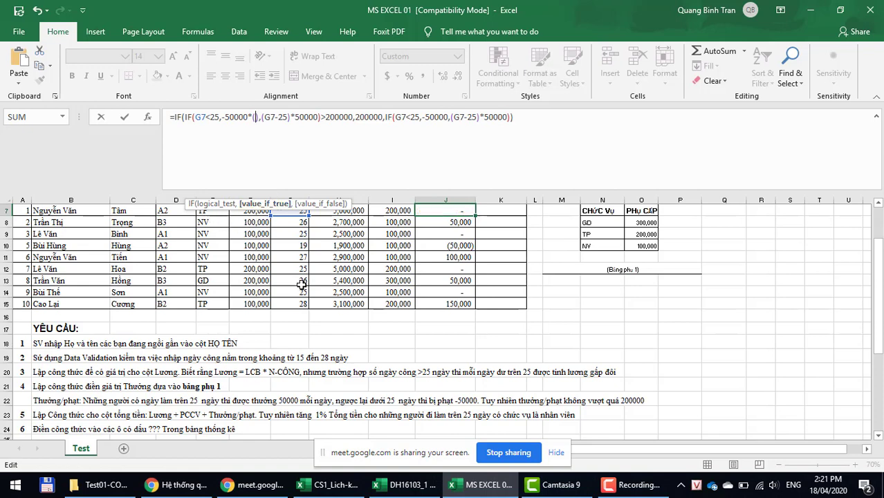
scroll(302, 284, up, 1)
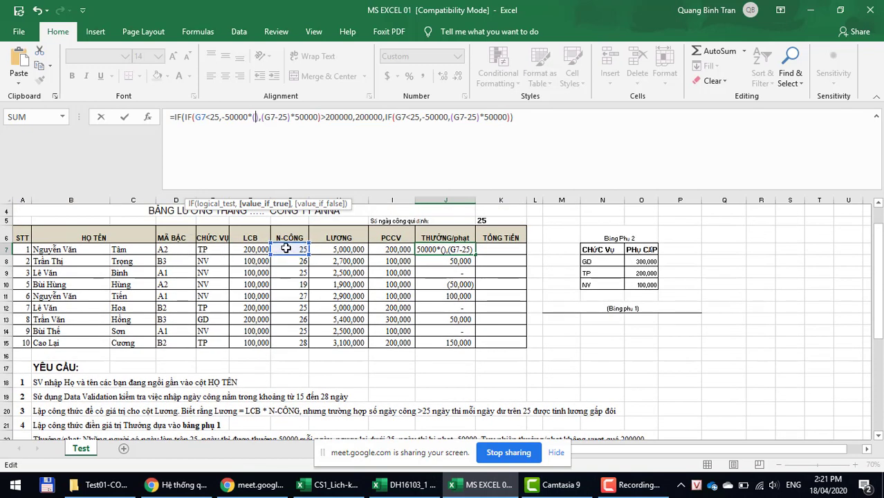
click(285, 248)
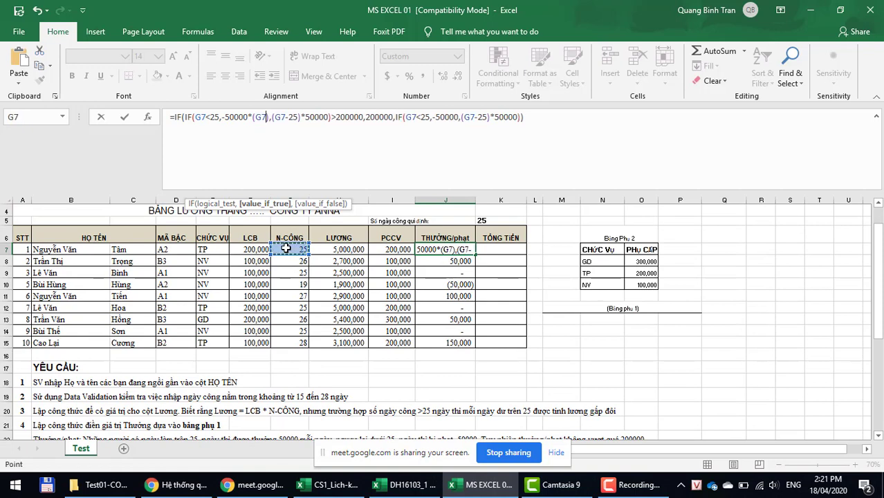
key(BackSpace)
key(BackSpace)
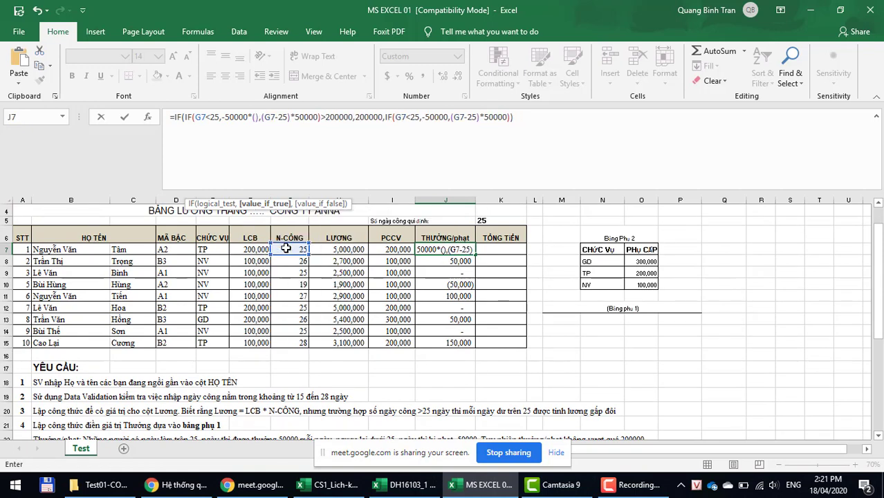
text(25-)
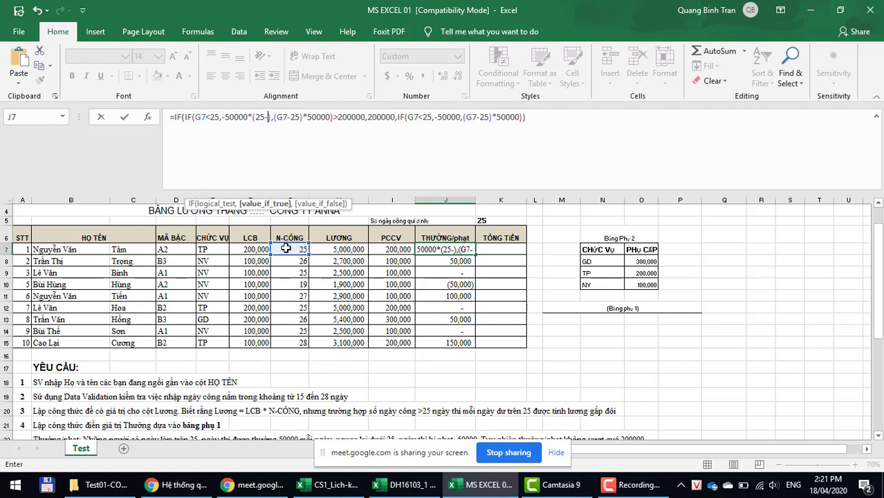
click(285, 248)
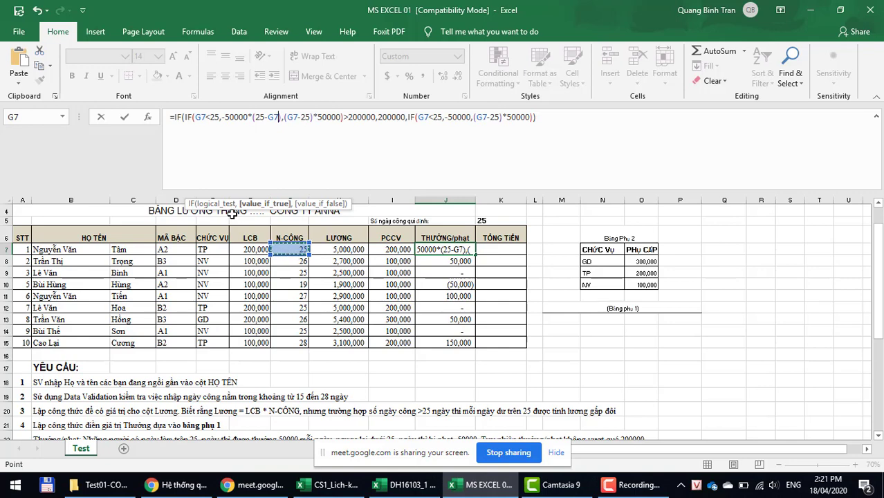
click(283, 116)
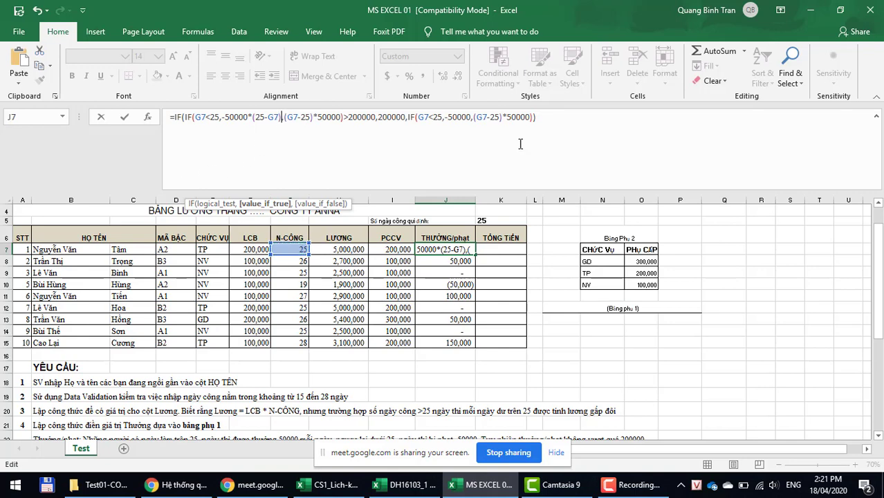
key(BackSpace)
key(BackSpace)
key(BackSpace)
key(BackSpace)
key(BackSpace)
key(BackSpace)
key(BackSpace)
key(BackSpace)
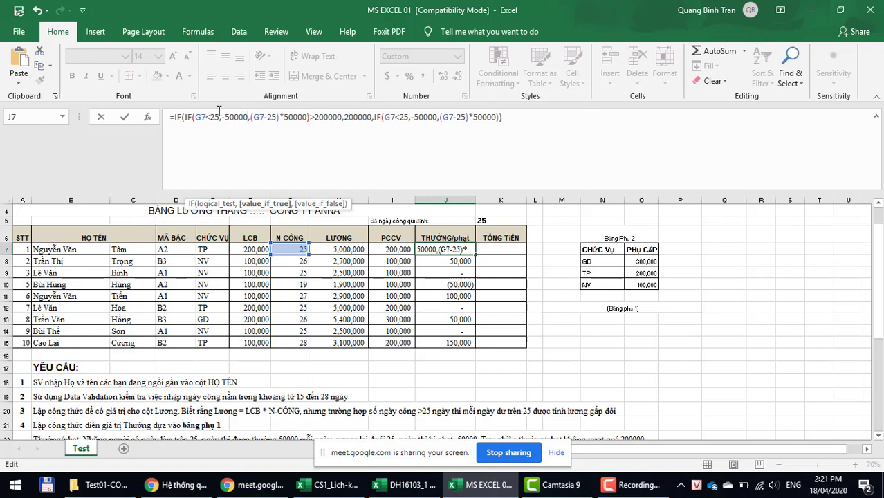
click(251, 117)
key(BackSpace)
drag(251, 118, 308, 118)
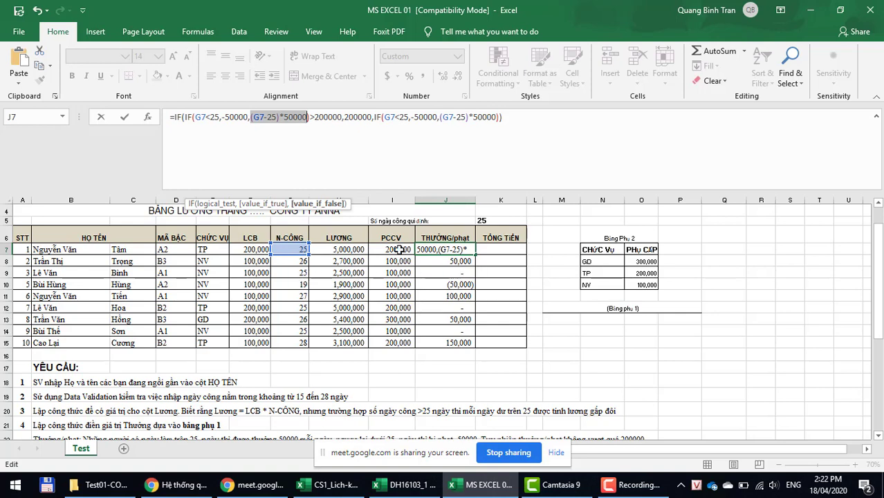
click(310, 117)
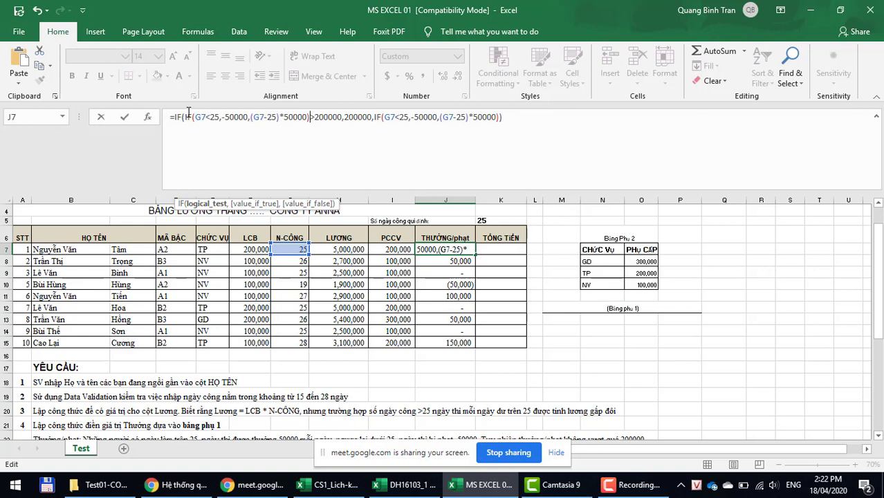
drag(184, 118, 309, 118)
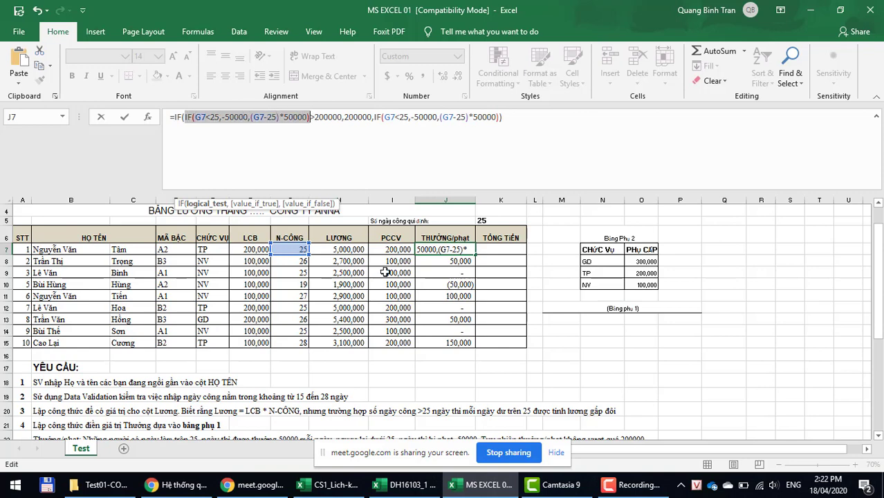
scroll(500, 409, down, 1)
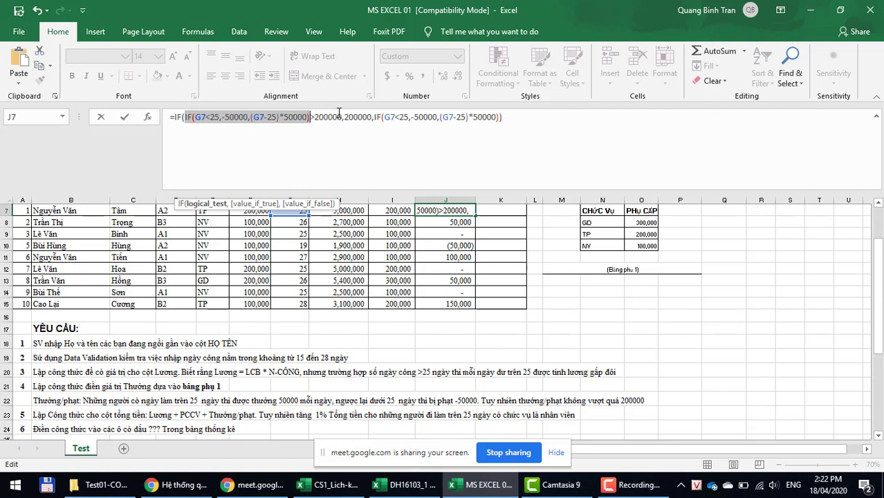
Step: Commit J7's nested IF formula that caps the bonus at 200,000, then restore the full sheet view
click(542, 114)
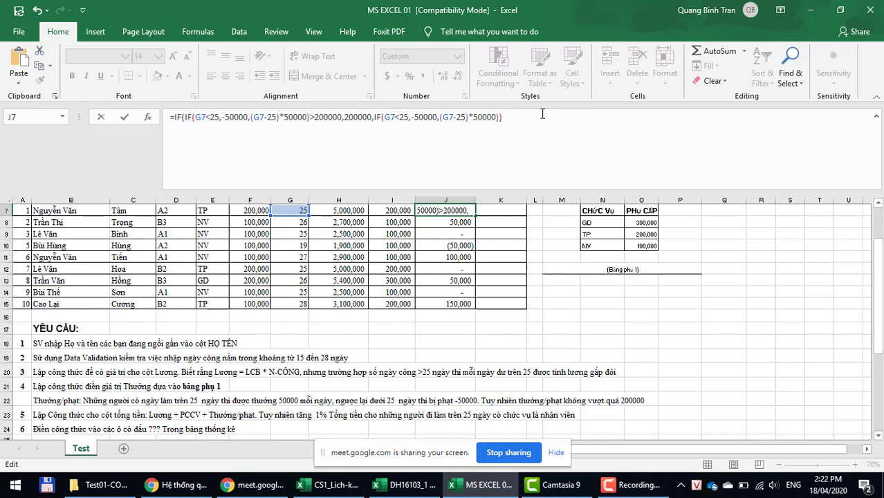
key(Return)
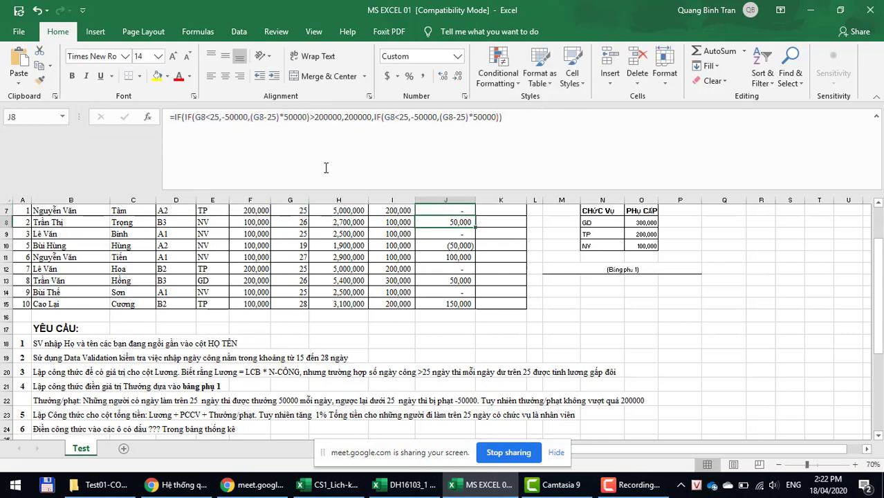
click(876, 118)
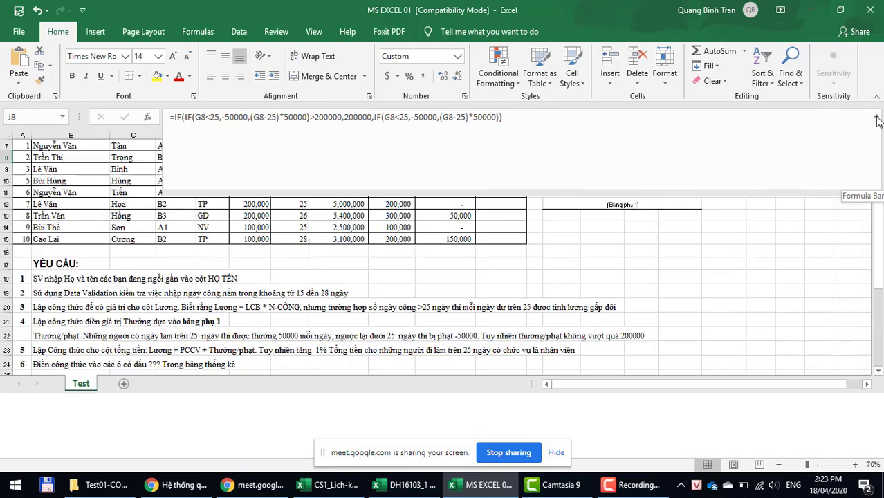
scroll(607, 260, up, 1)
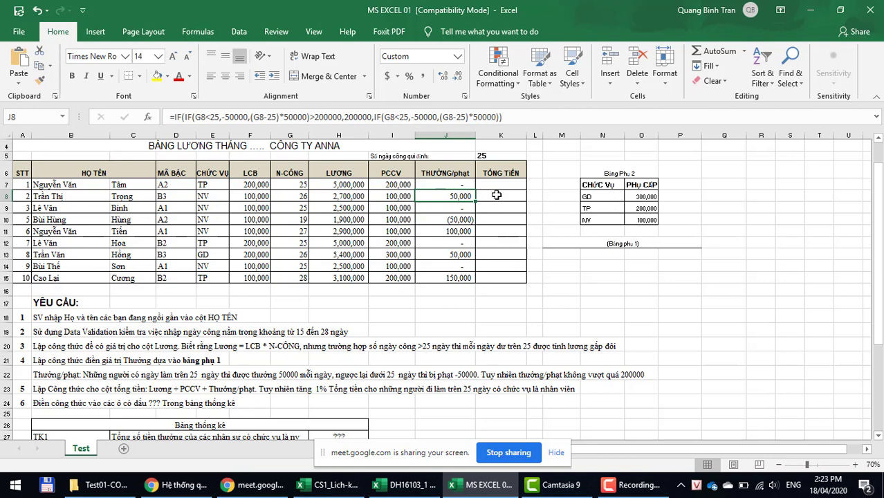
Step: Enter =H7+I7+J7 in K7 to total Lương, PCCV and Thưởng/phạt
click(495, 185)
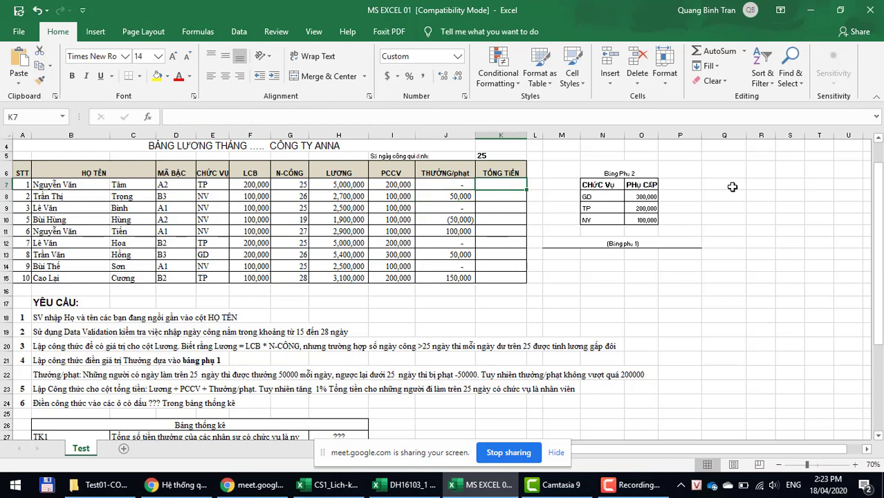
text(=)
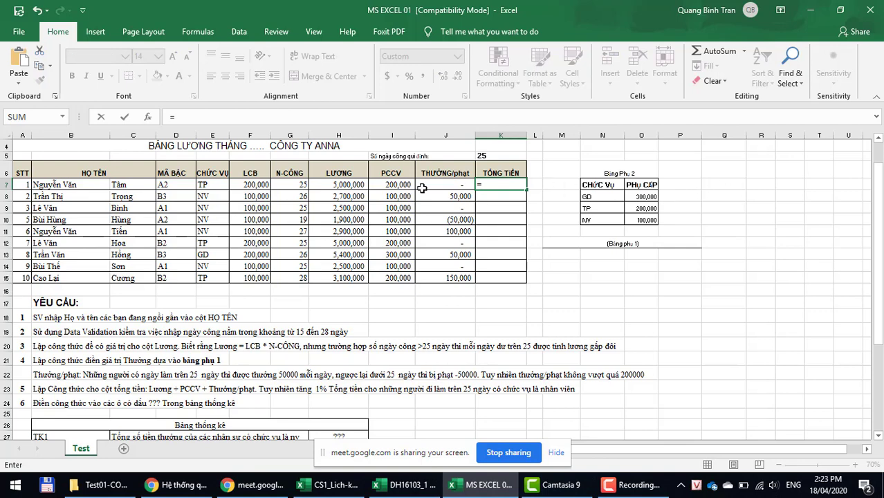
click(347, 184)
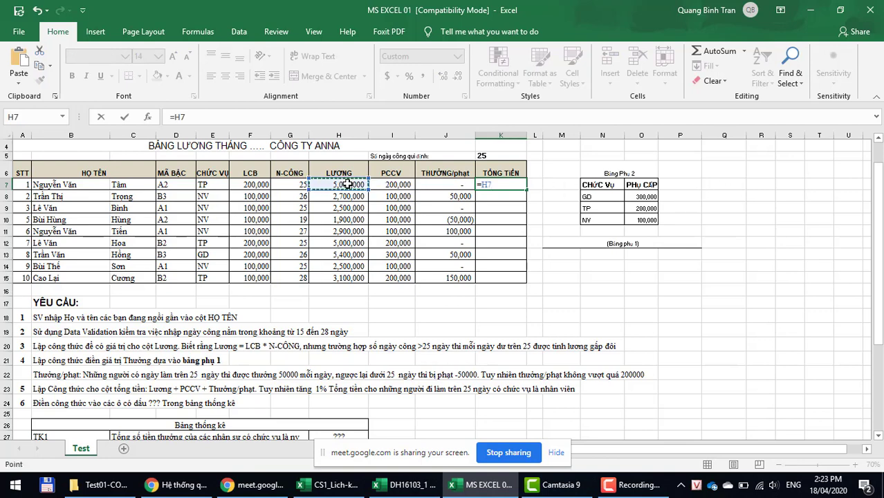
text(+)
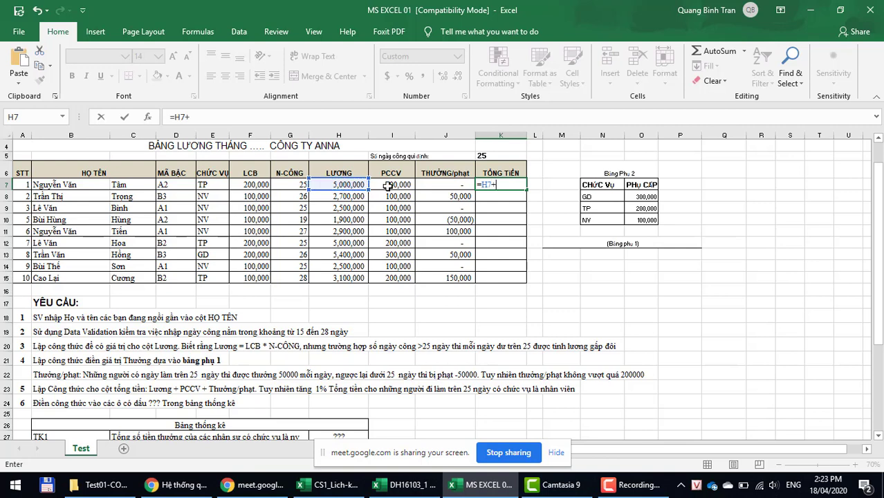
click(387, 186)
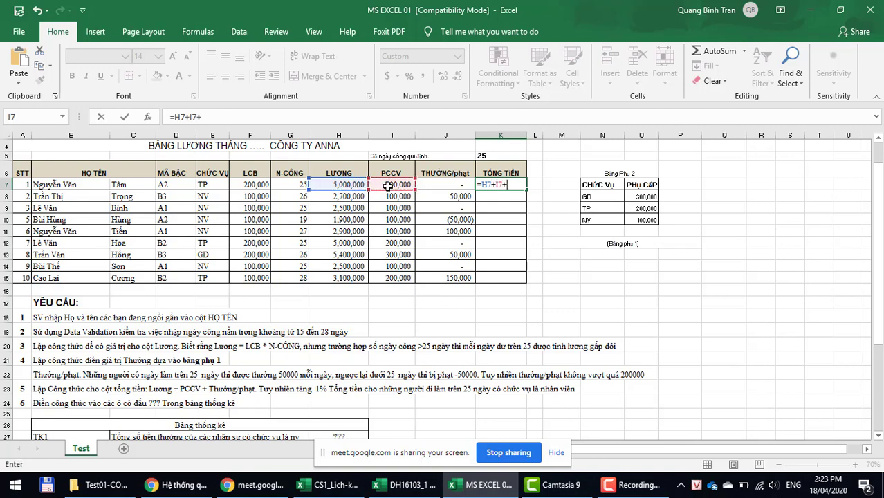
text(+)
click(426, 182)
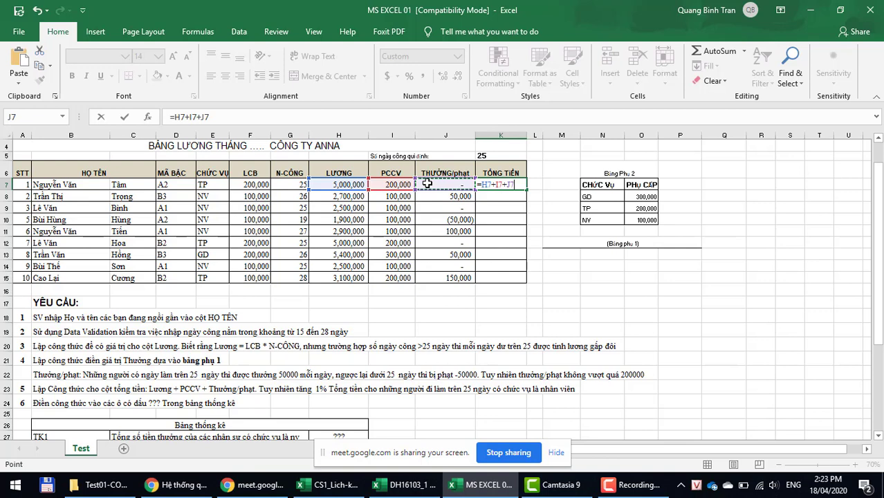
key(Return)
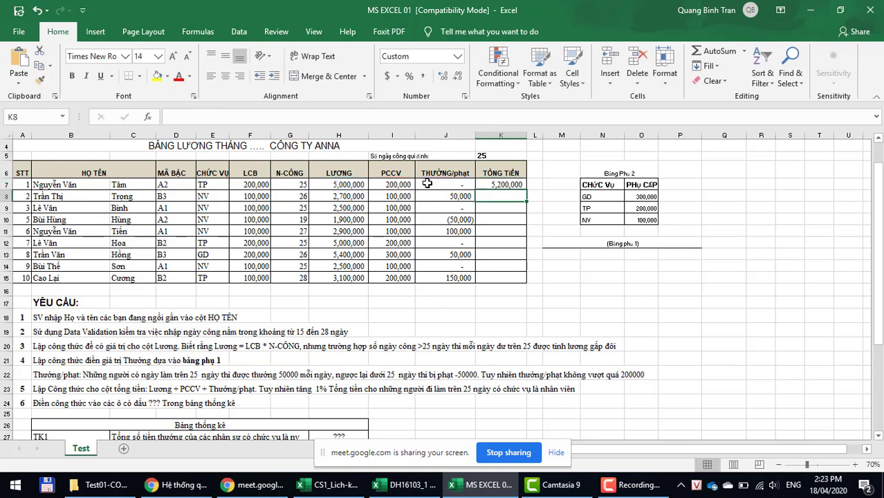
Step: Copy the K7 total formula down through K15
click(515, 186)
drag(525, 191, 526, 280)
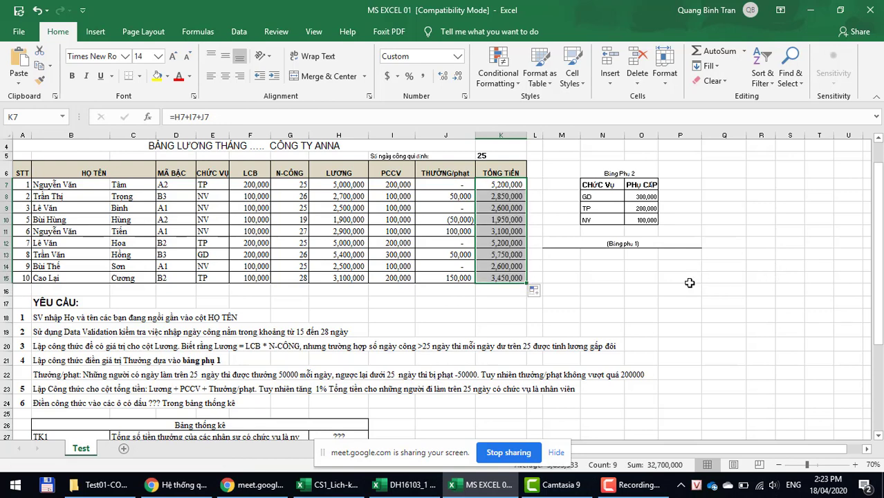
click(390, 409)
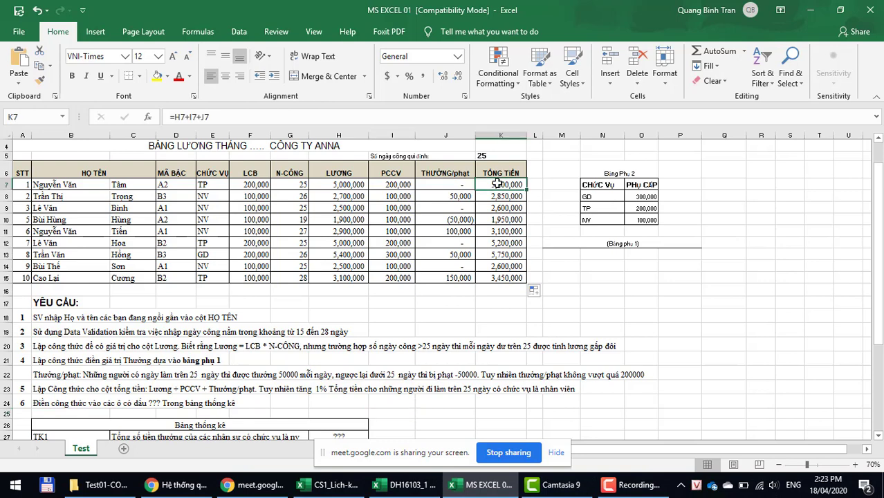
click(497, 183)
click(228, 115)
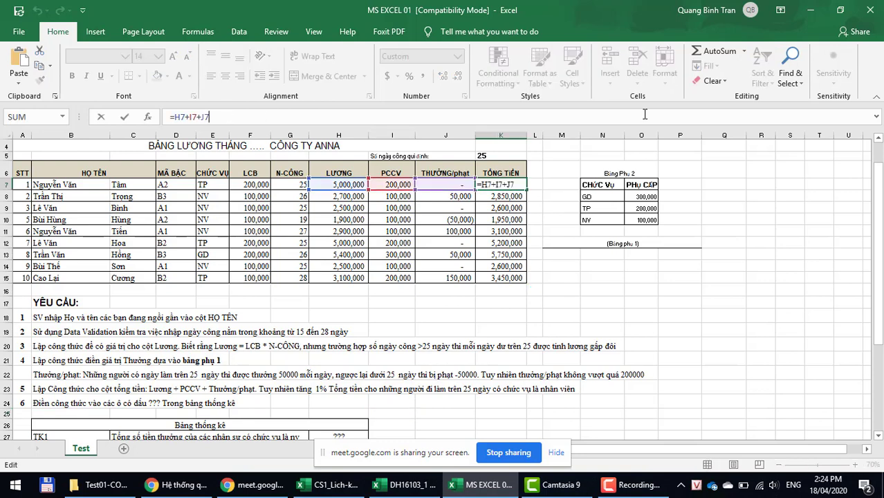
text(*)
key(BackSpace)
click(173, 117)
text(()
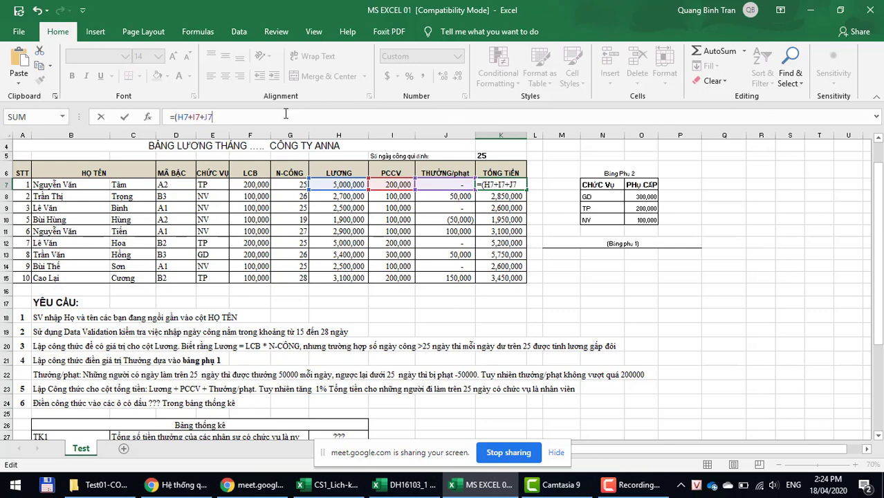
text()*)
key(BackSpace)
key(Return)
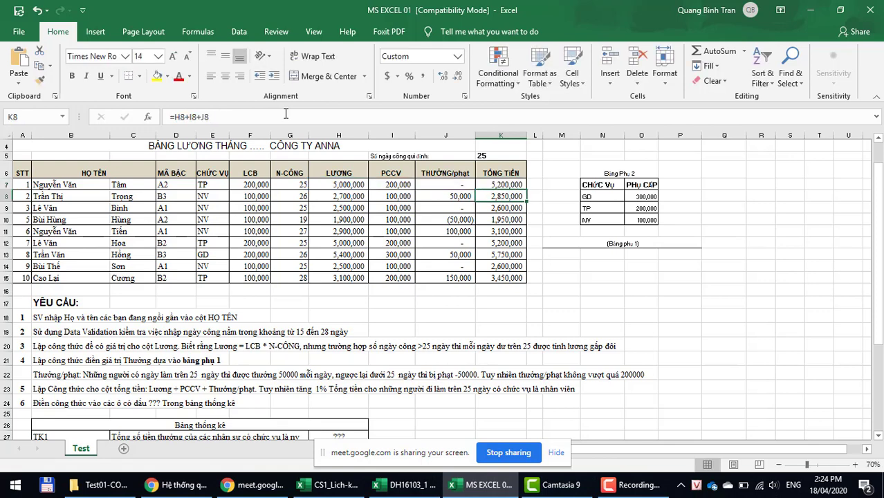
click(763, 188)
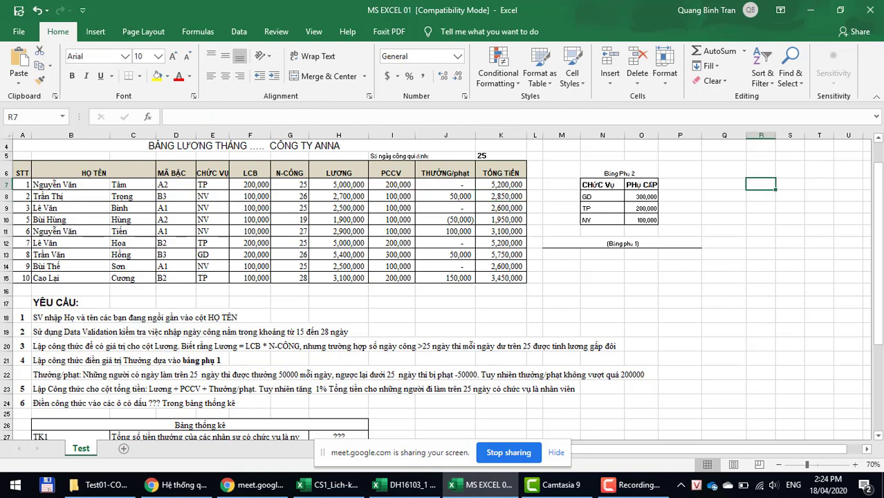
text(1)
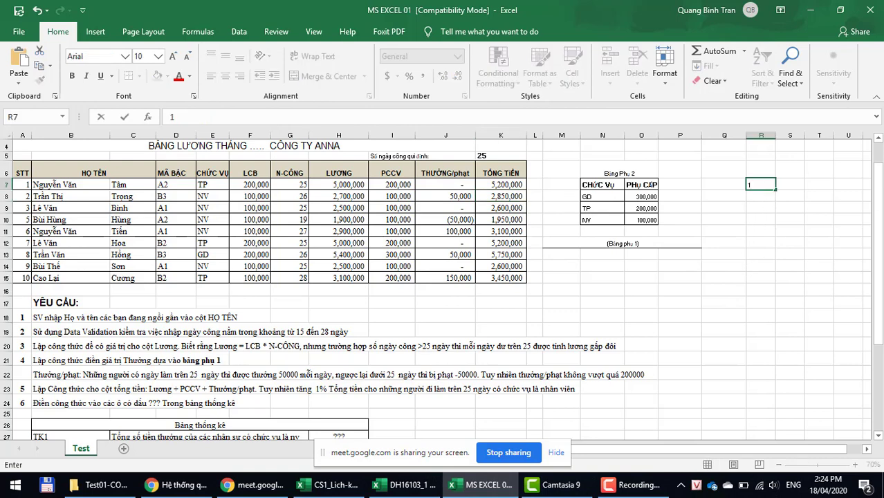
text(.1)
key(Return)
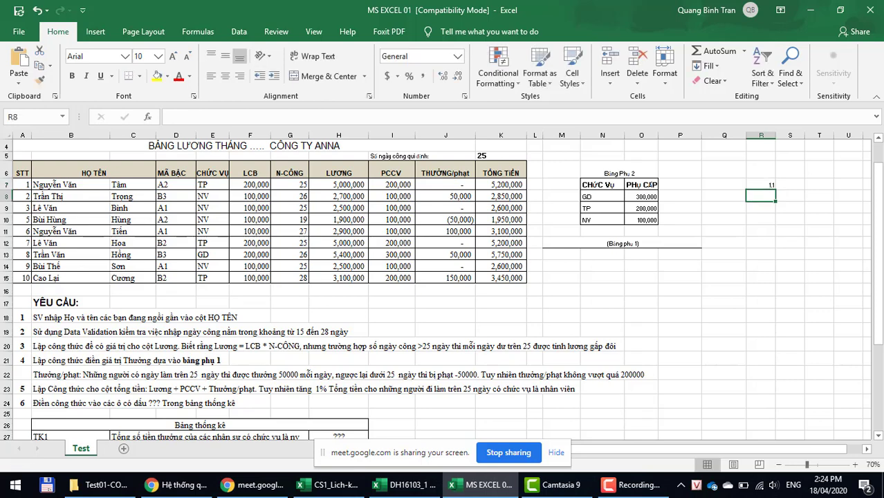
text(1)
key(Return)
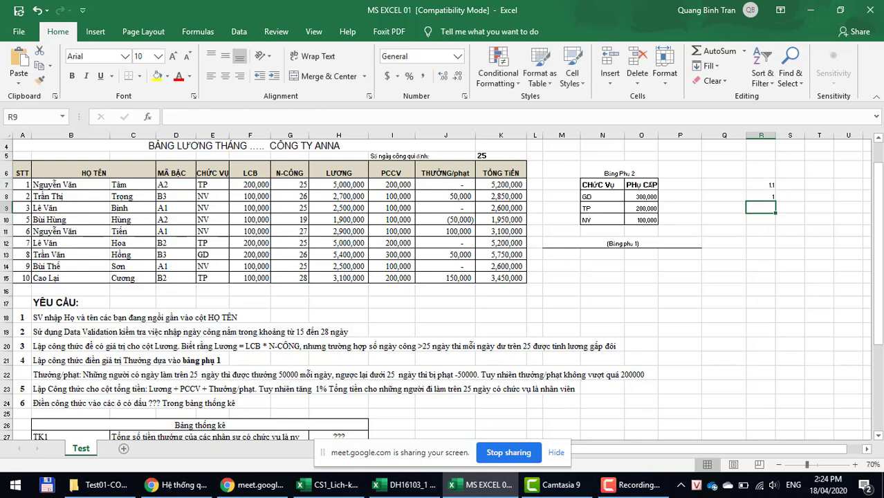
drag(760, 185, 761, 196)
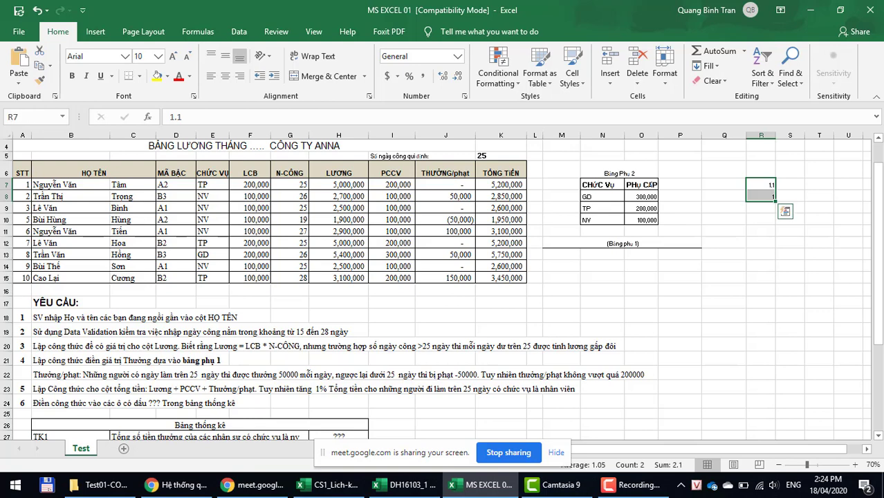
text(1.01)
key(Return)
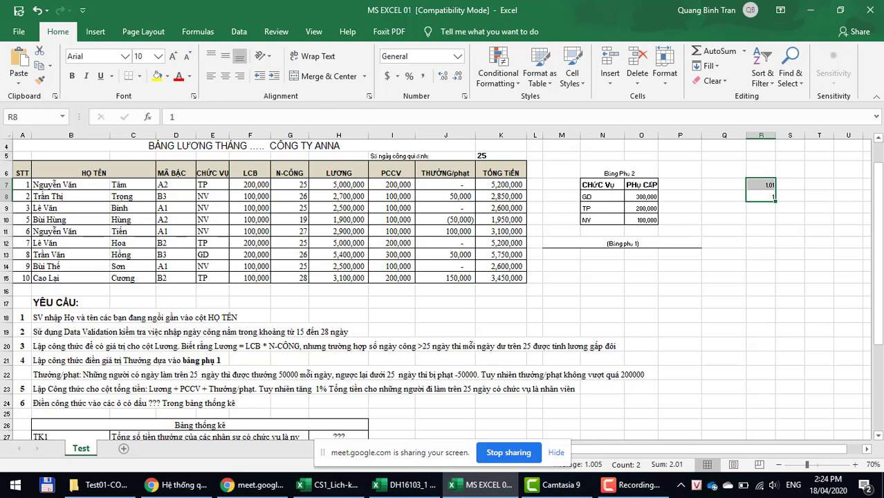
click(760, 197)
key(Delete)
key(Up)
key(Delete)
key(Down)
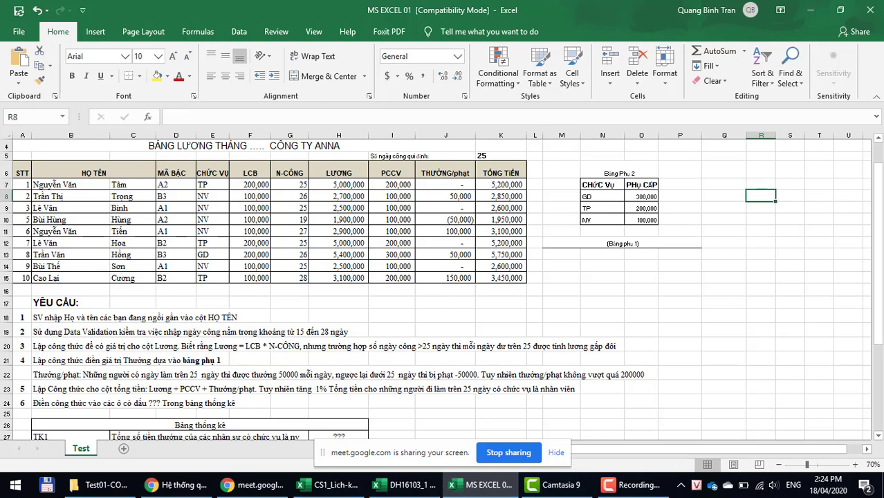
key(Up)
key(Left)
Step: Enter 200 in Q7 and test =Q7*1.01 in R7, which gives 202
text(20)
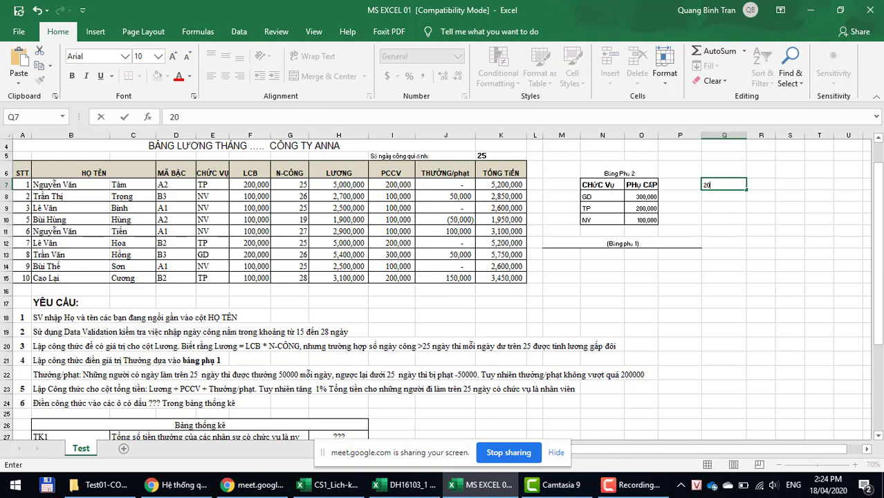
text(0)
key(Tab)
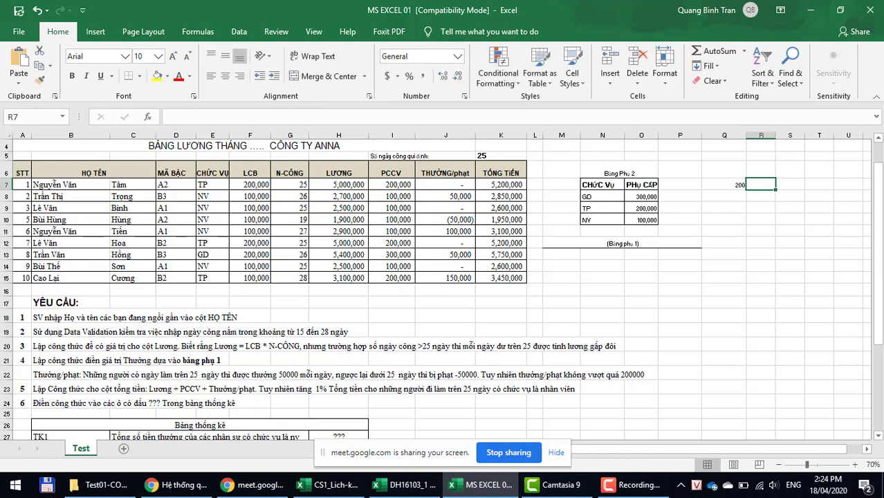
text(=)
key(Left)
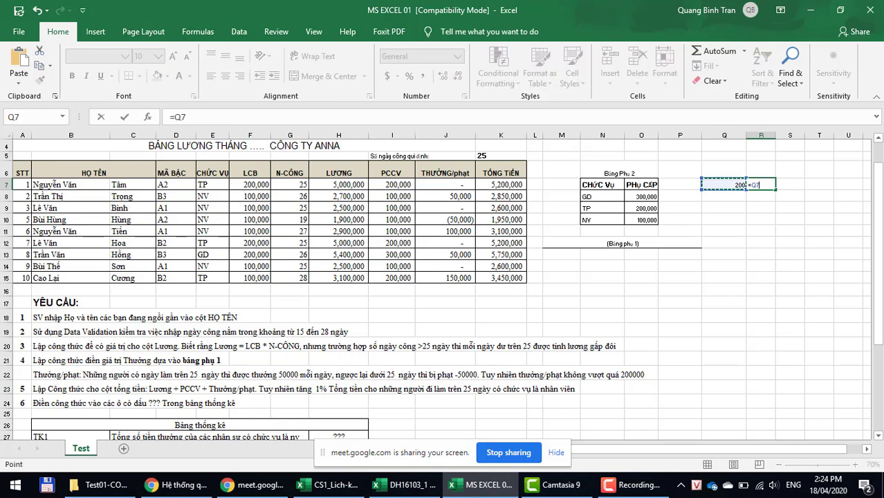
text(*1.1)
key(Return)
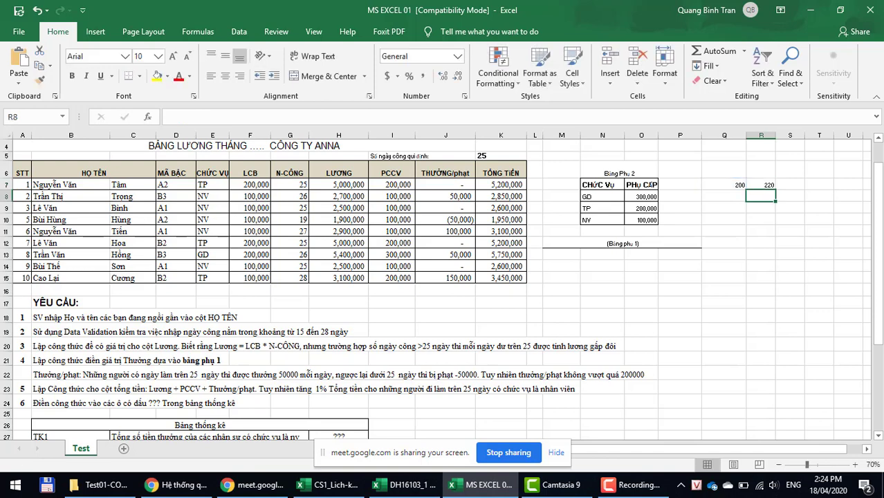
click(760, 184)
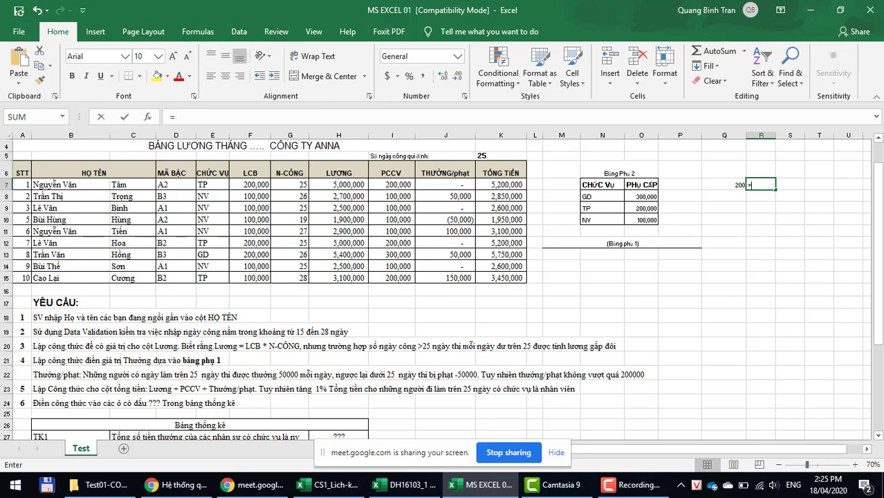
text(=)
key(Left)
text(*)
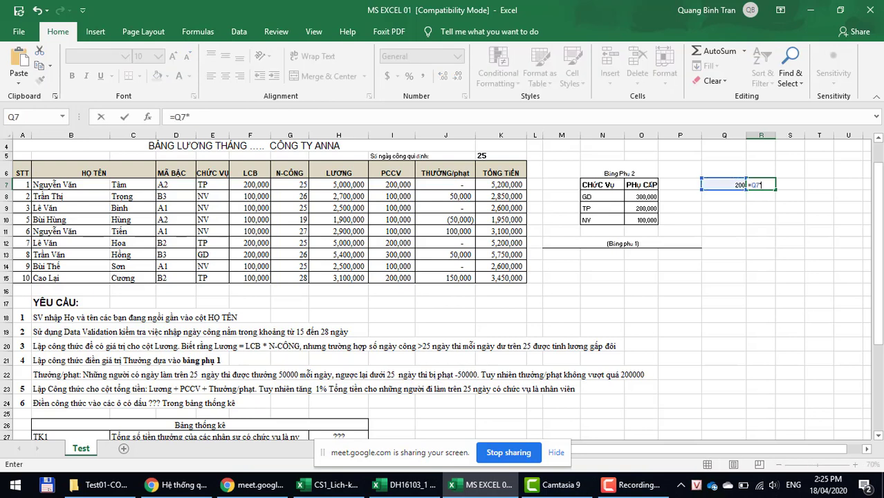
text(1.01)
key(Return)
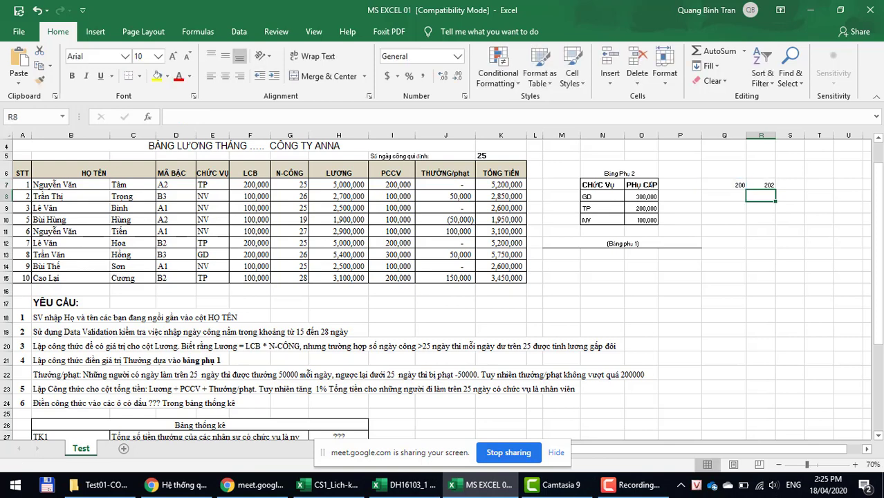
Step: Clear the scratch cells R7 and Q7
click(761, 184)
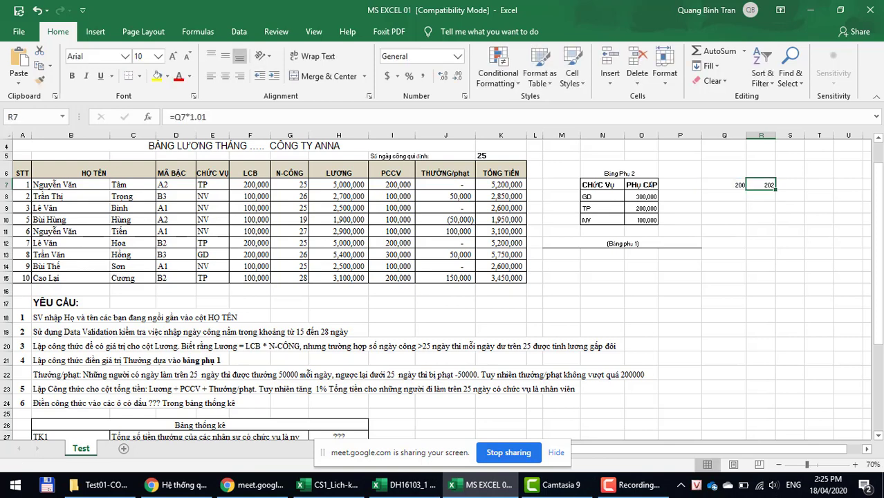
key(Delete)
key(Left)
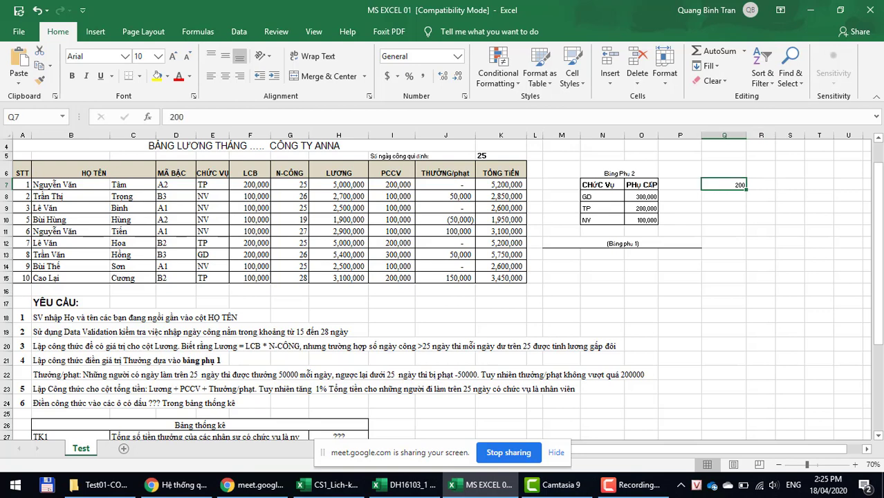
key(Delete)
key(Left)
key(Left)
key(Left)
key(Left)
key(Left)
key(Left)
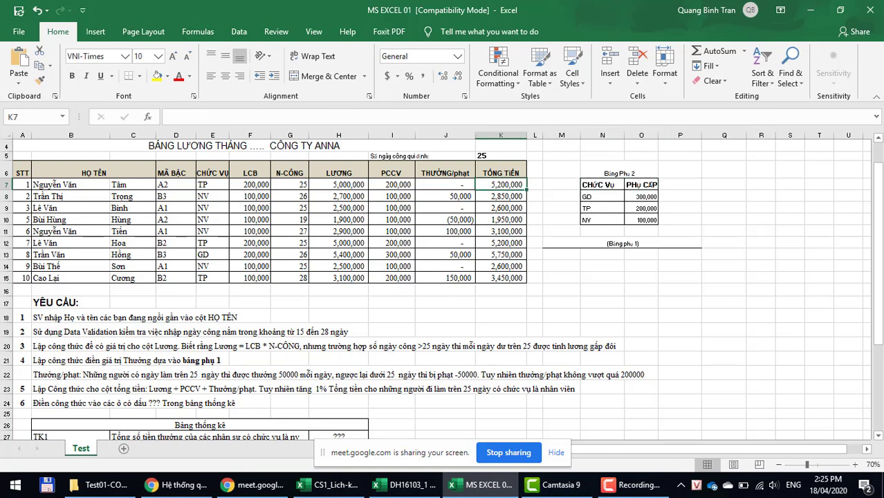
Step: Change K7 to =(H7+I7+J7)*IF(AND(G7>25,E7="NV"),1.01,1)
click(260, 117)
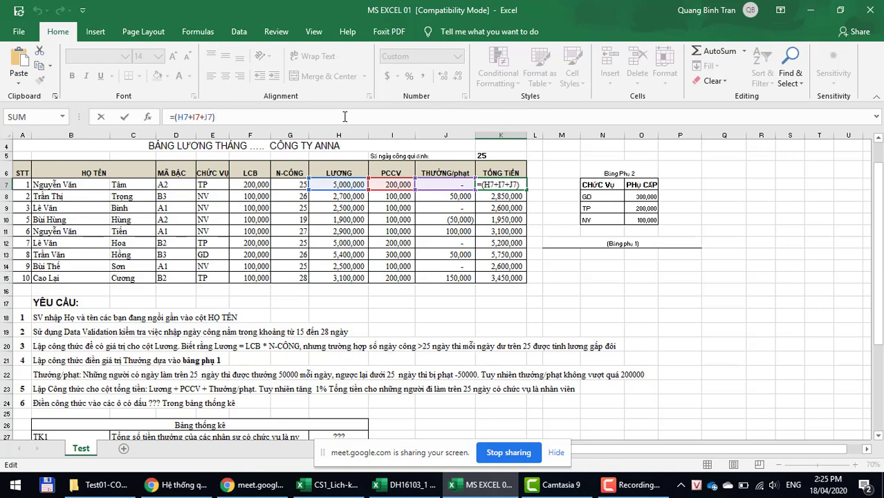
text(*if)
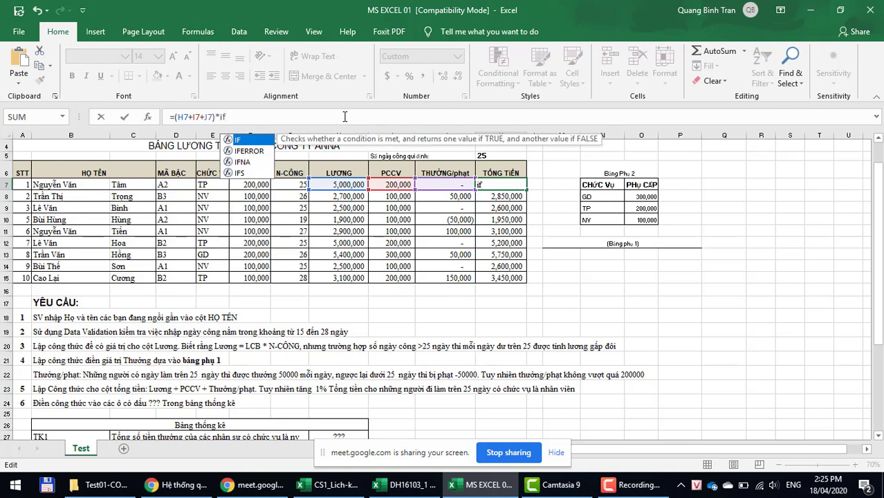
text(()
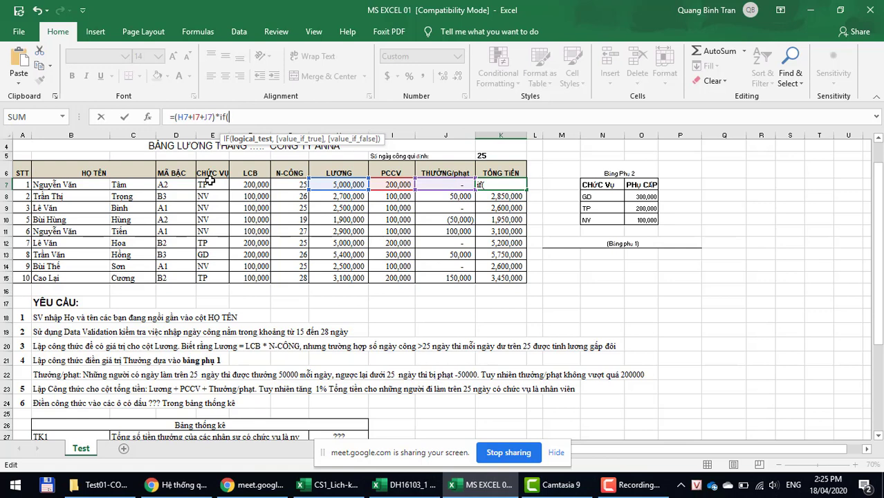
text(and)
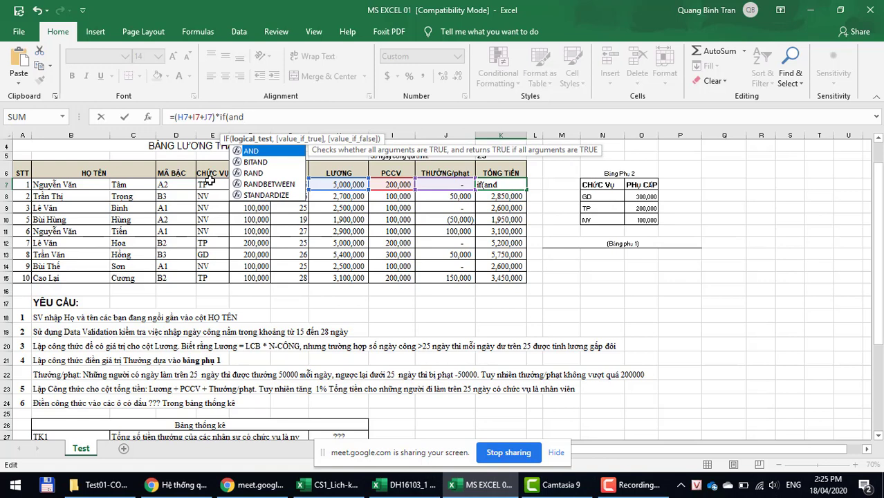
text(()
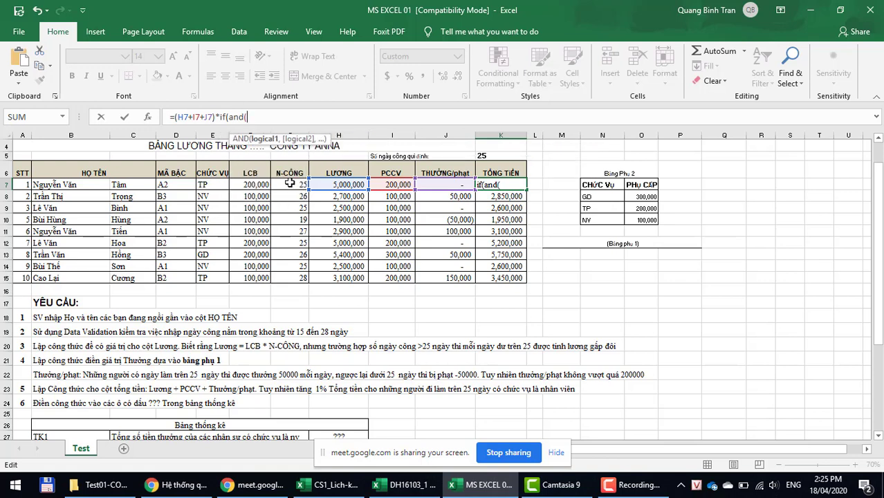
click(289, 183)
text(>)
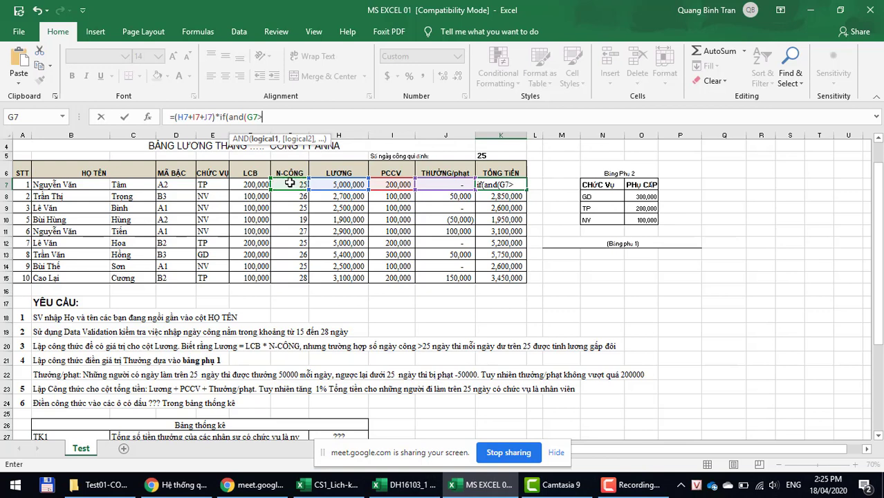
text(25,)
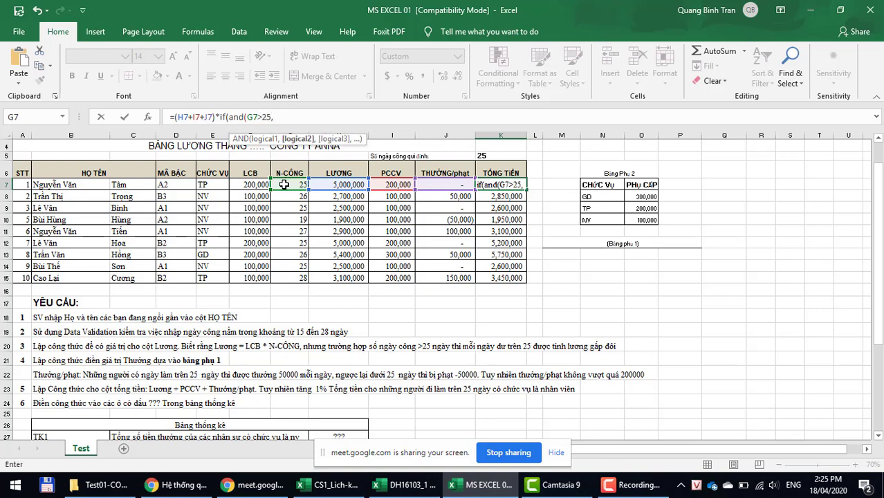
click(220, 185)
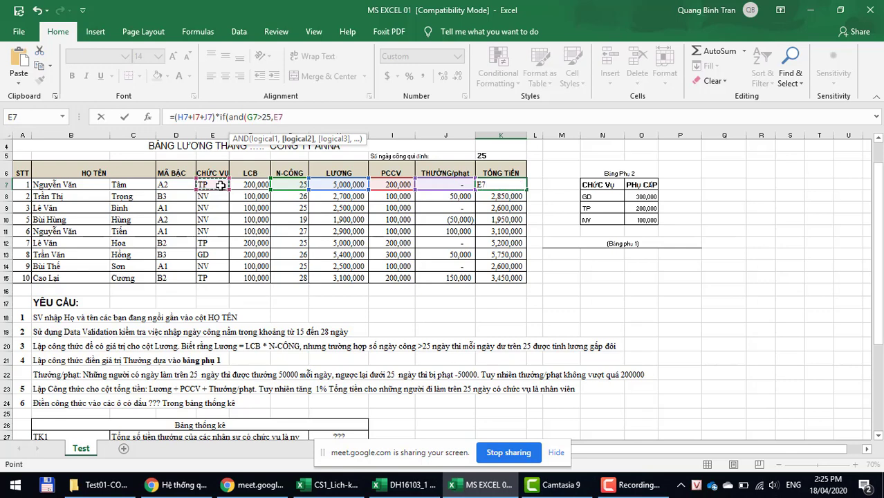
text(="NV"))
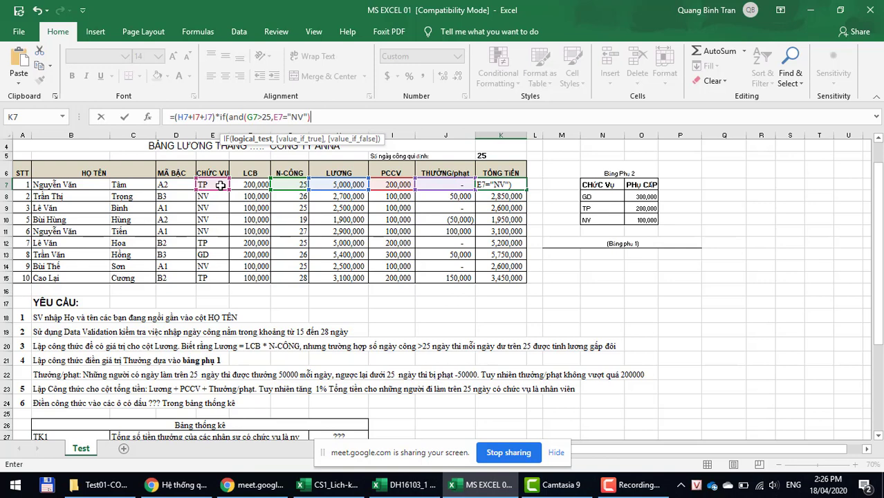
text(,)
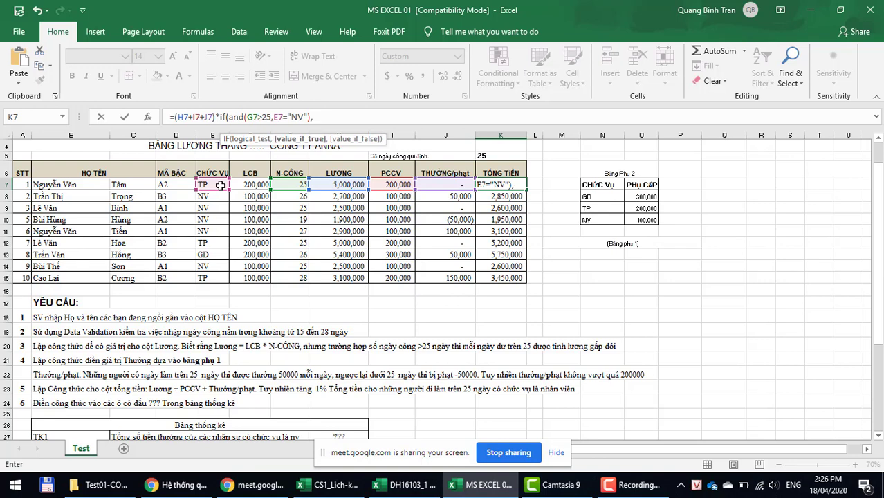
text(1.01,1)
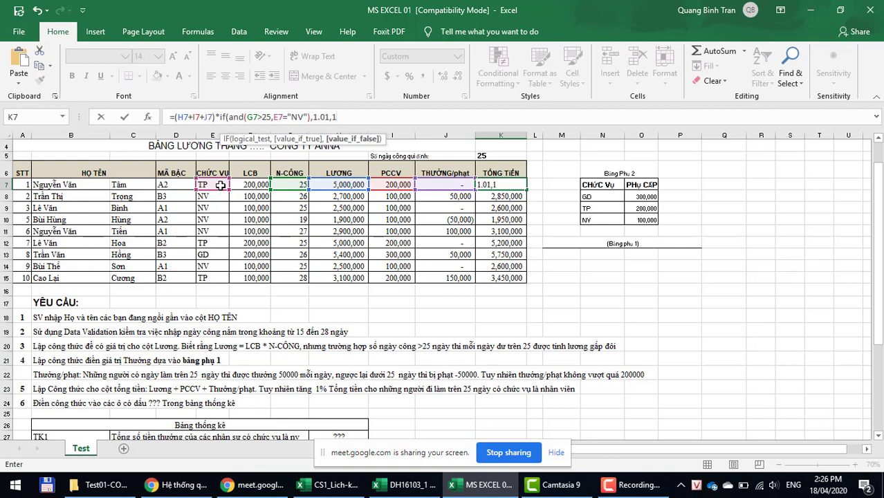
text())
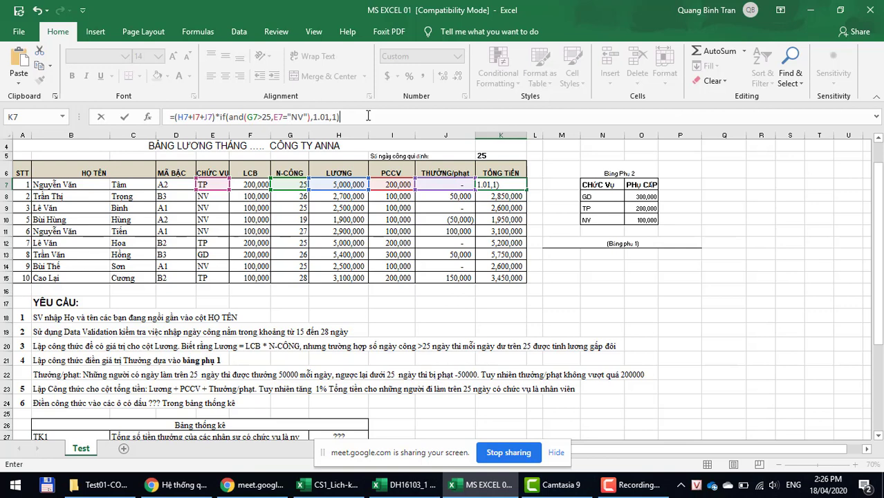
key(Return)
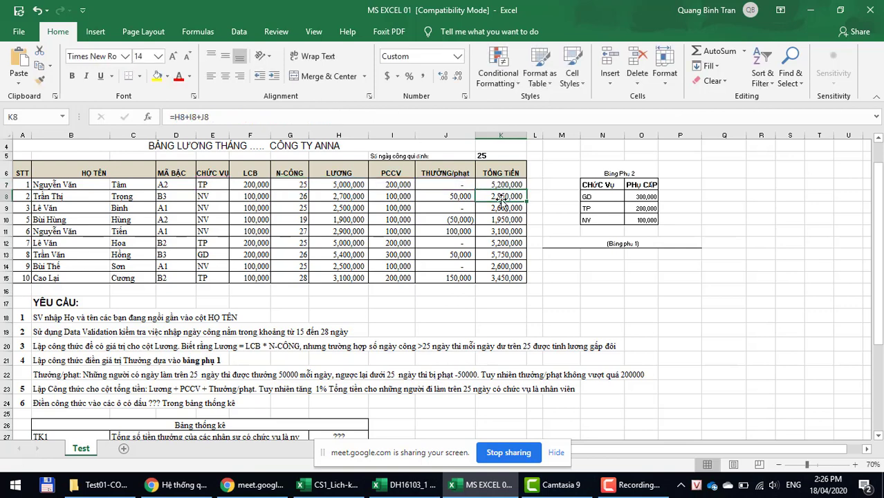
Step: Copy the new K7 formula down to K15 and check totals like K8 and K11
click(504, 184)
drag(524, 188, 523, 282)
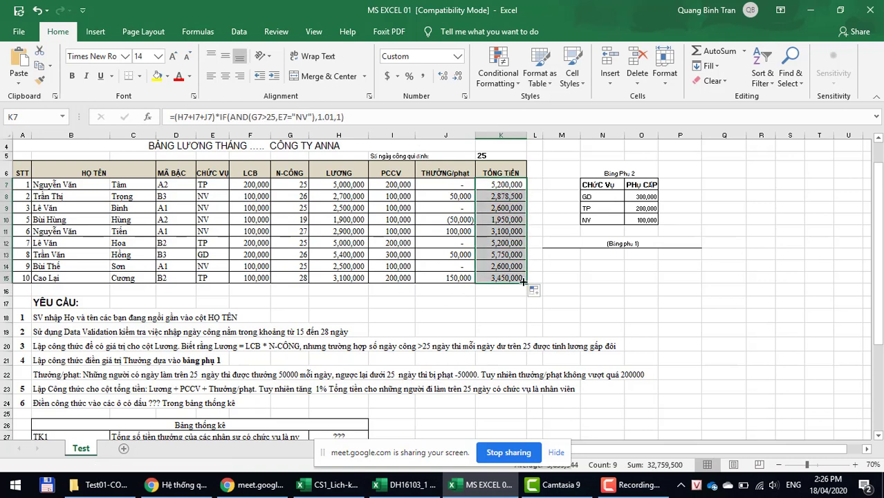
click(502, 199)
click(502, 232)
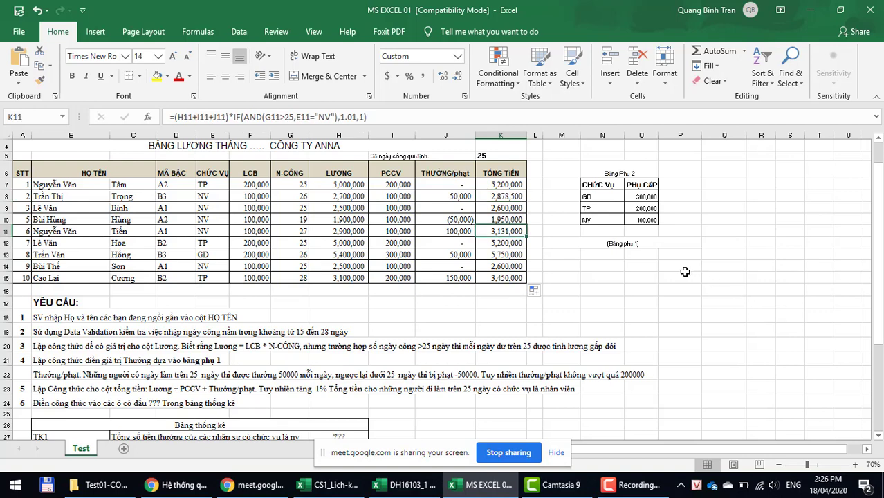
scroll(258, 406, down, 2)
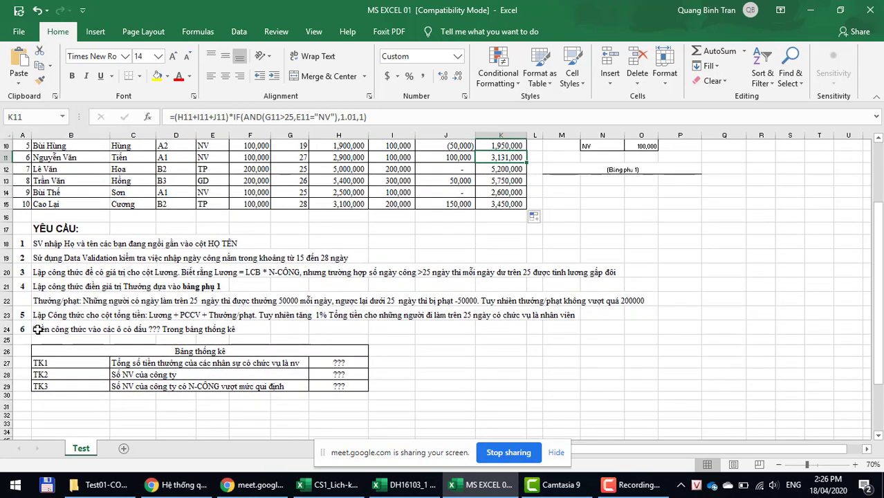
click(128, 365)
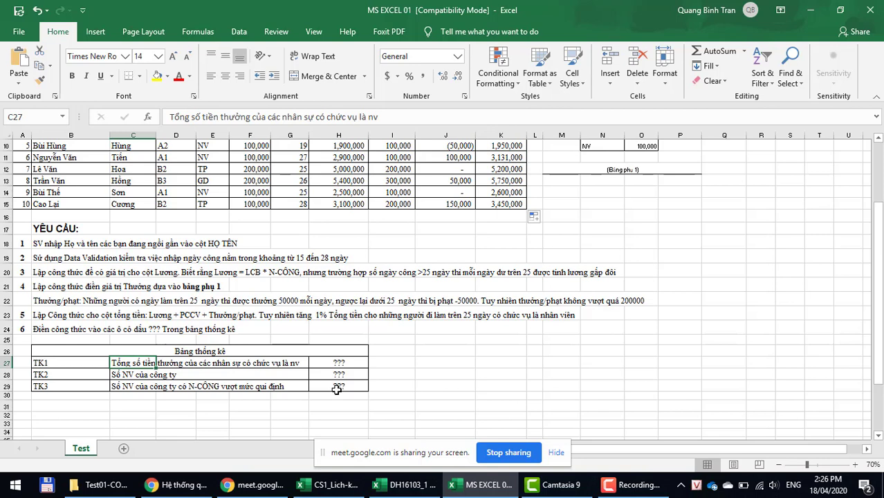
click(324, 363)
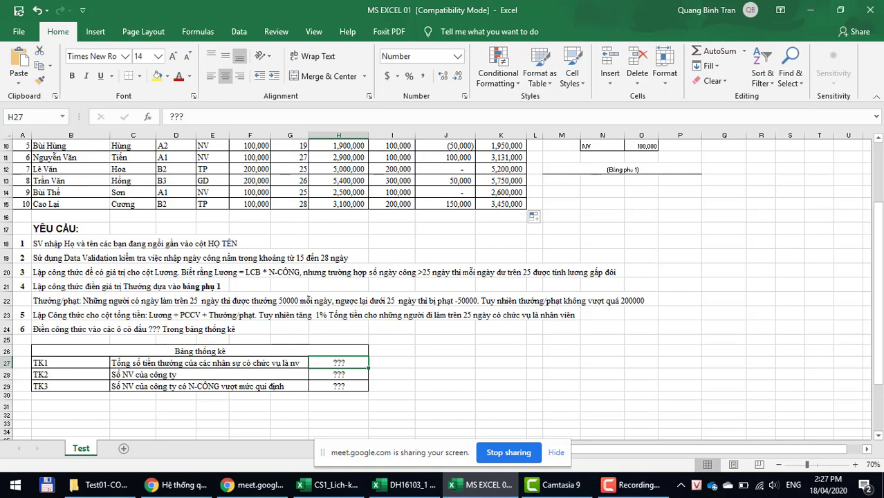
Step: Enter =SUMIF(E7:E15,"NV",J7:J15) in H27, totalling NV bonuses at 100,000
text(=)
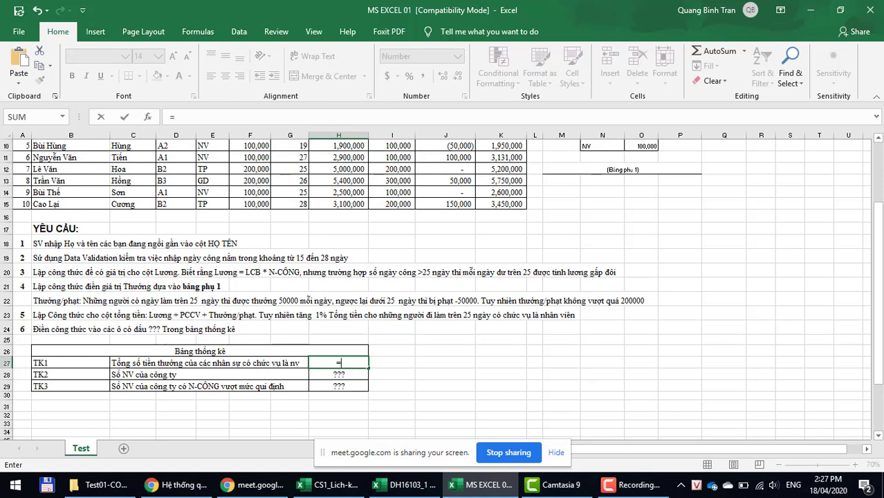
text(sum)
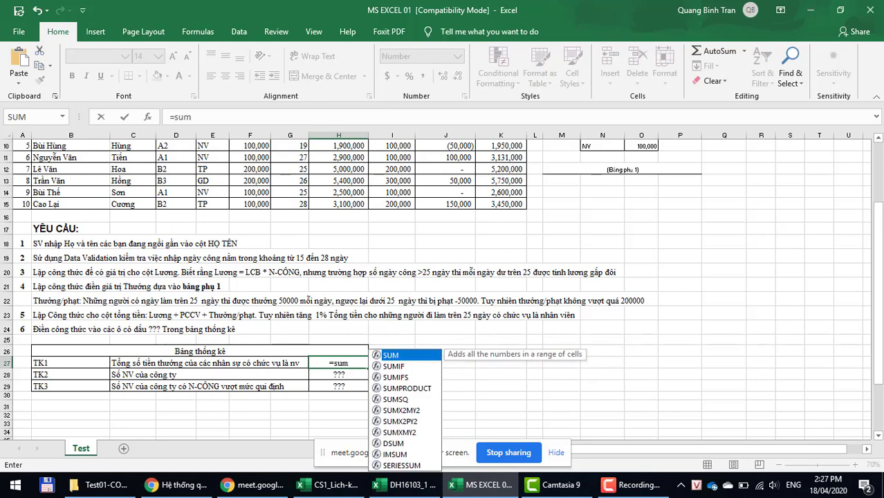
text(if)
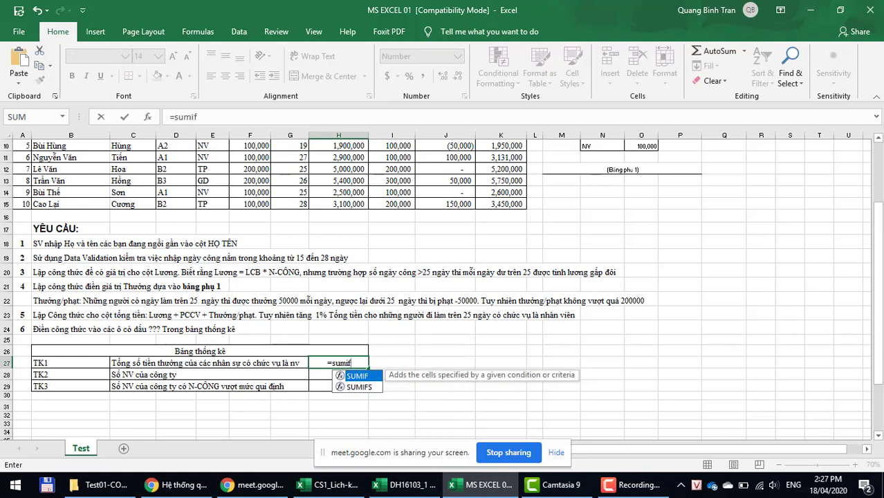
text(()
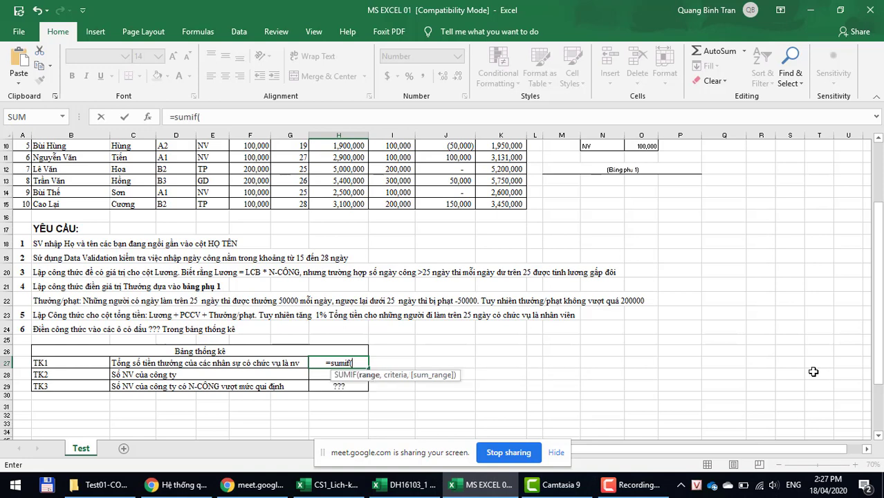
scroll(813, 372, up, 1)
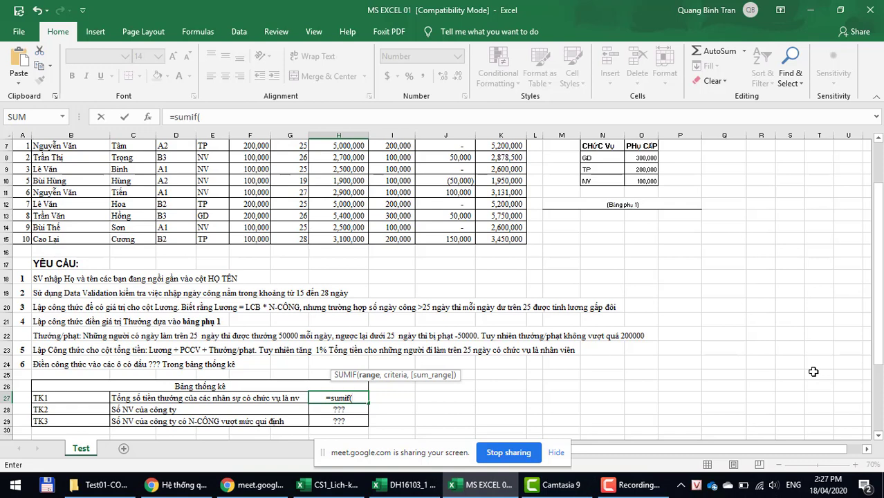
scroll(813, 372, up, 1)
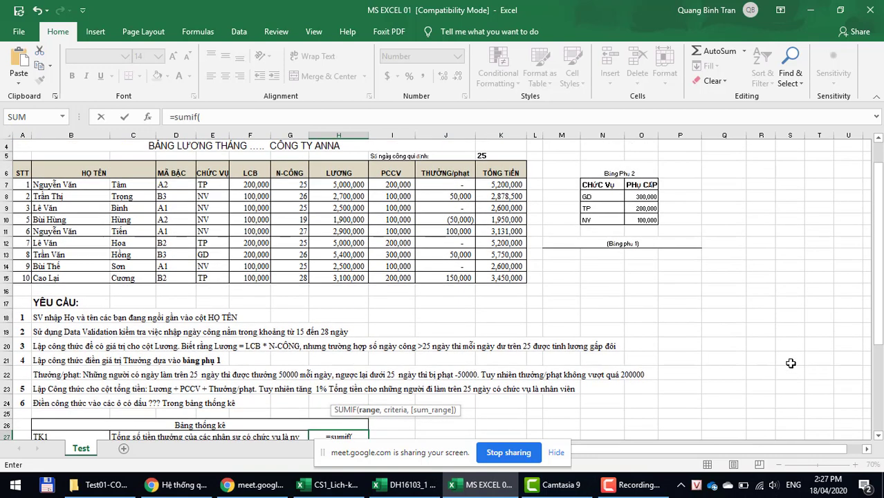
drag(203, 182, 211, 276)
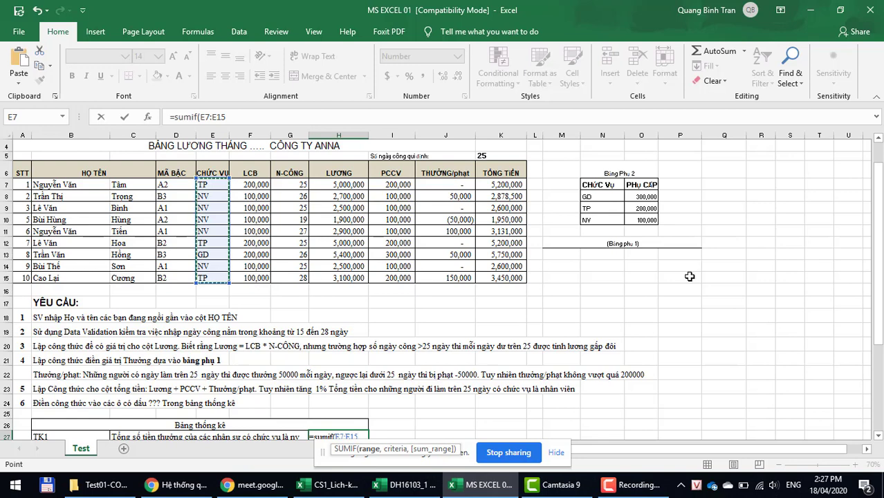
scroll(689, 276, down, 1)
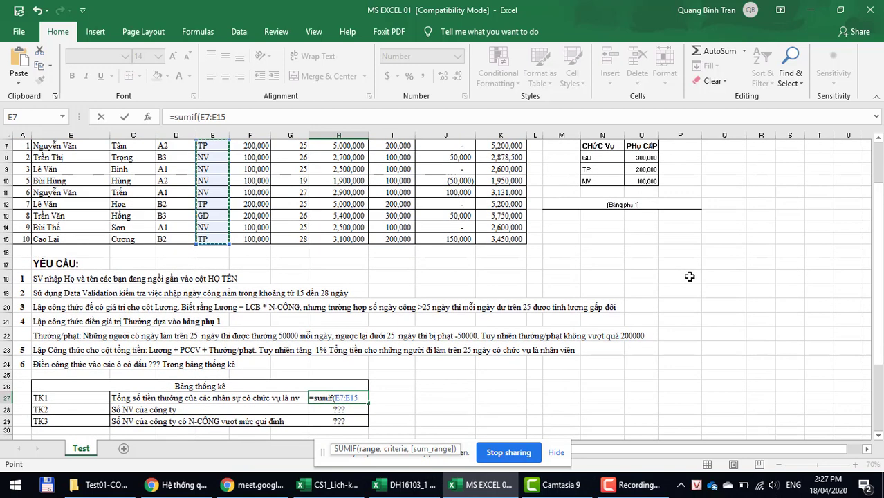
text(,")
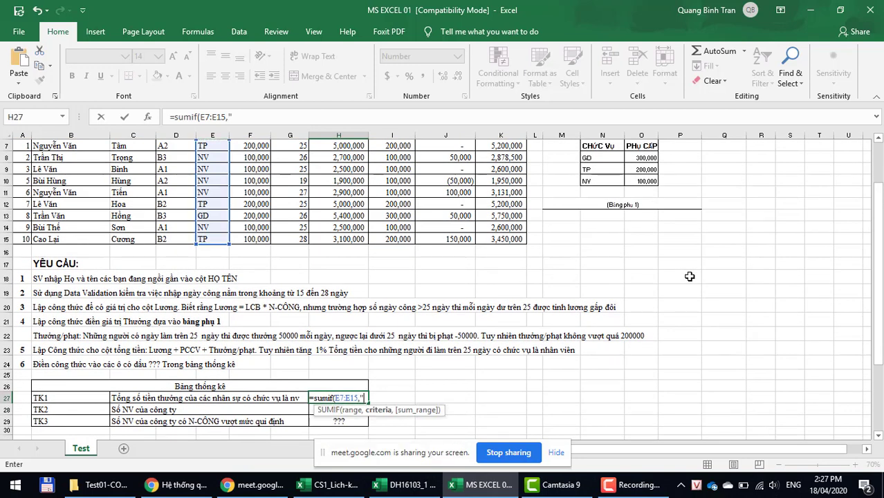
text(NV)
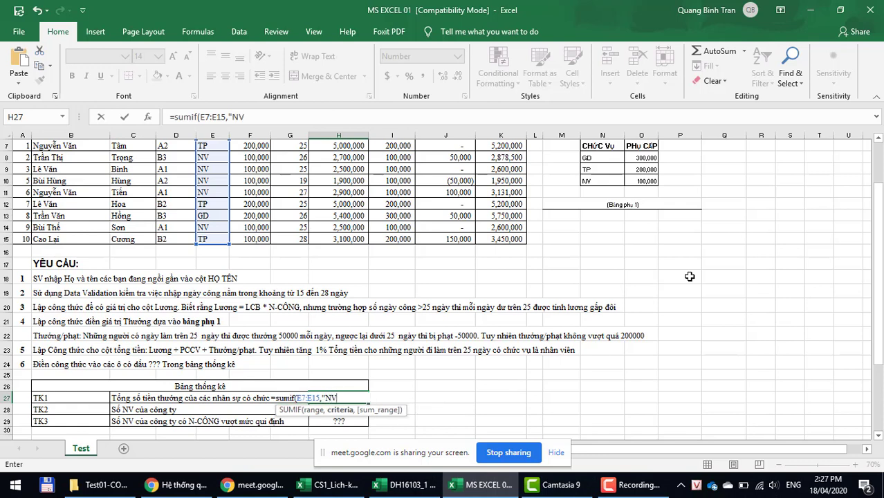
text(",)
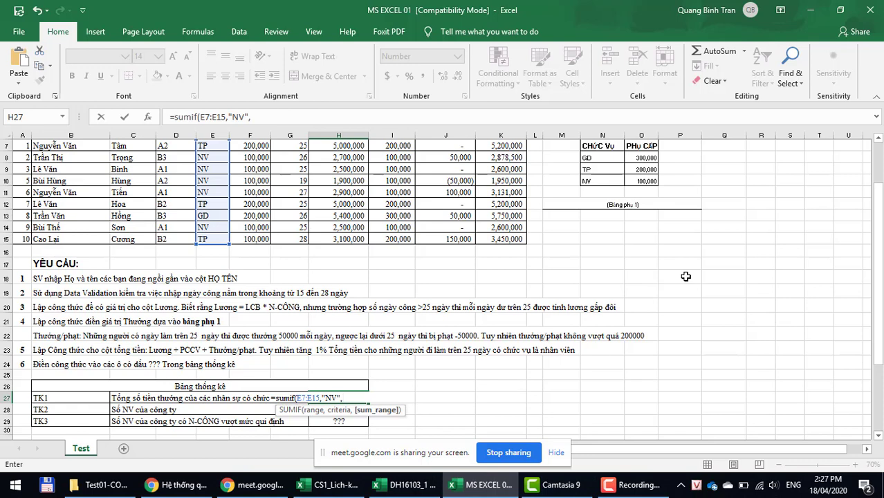
scroll(686, 277, up, 1)
click(438, 189)
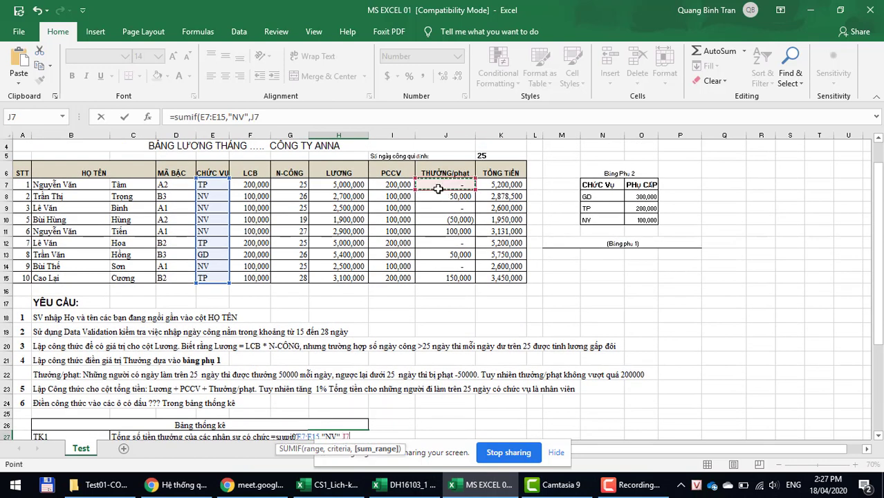
drag(437, 188, 439, 275)
scroll(453, 328, down, 2)
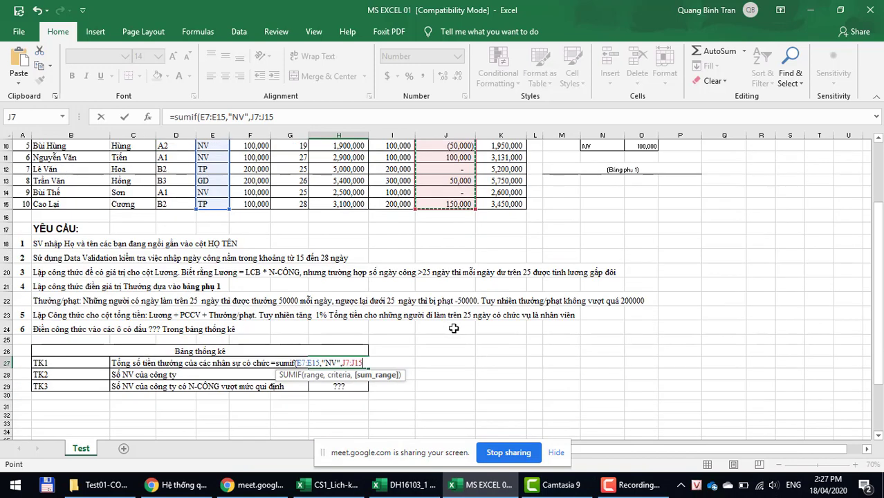
key(Return)
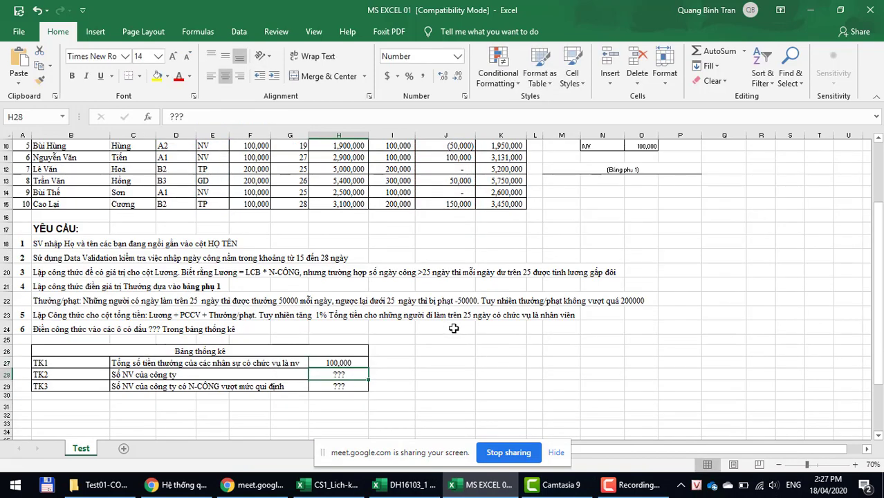
click(343, 362)
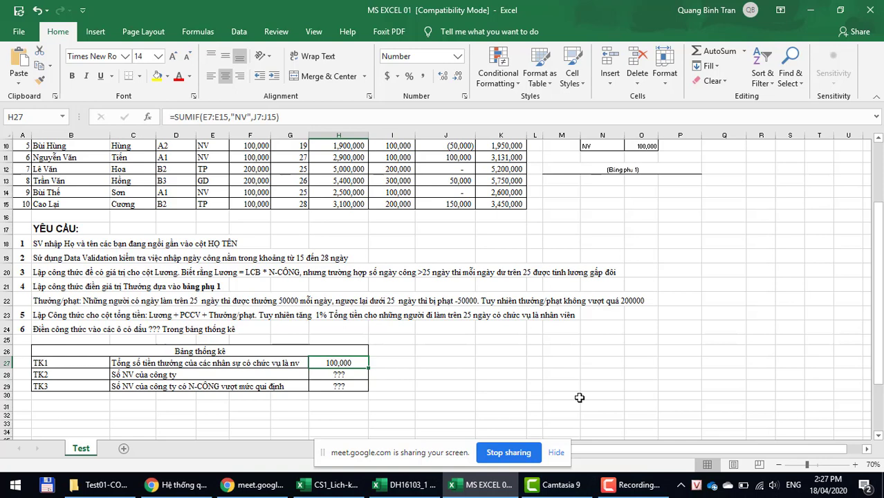
scroll(579, 398, up, 1)
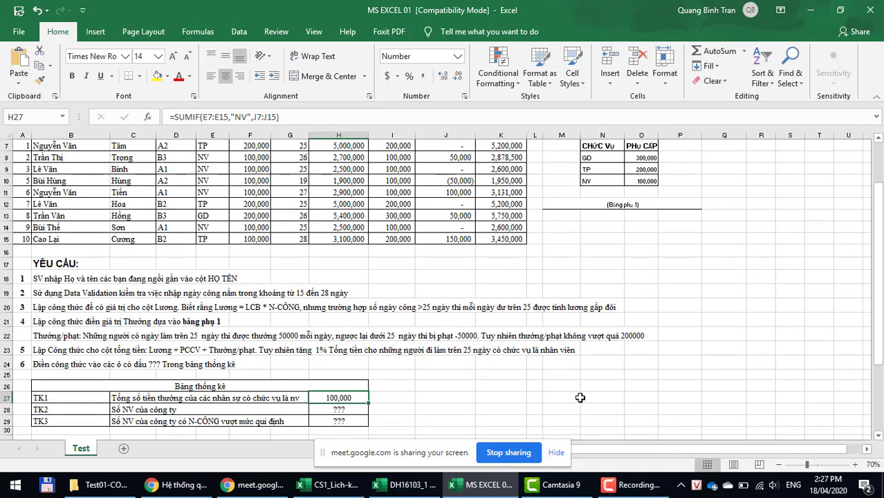
scroll(463, 209, up, 1)
click(451, 195)
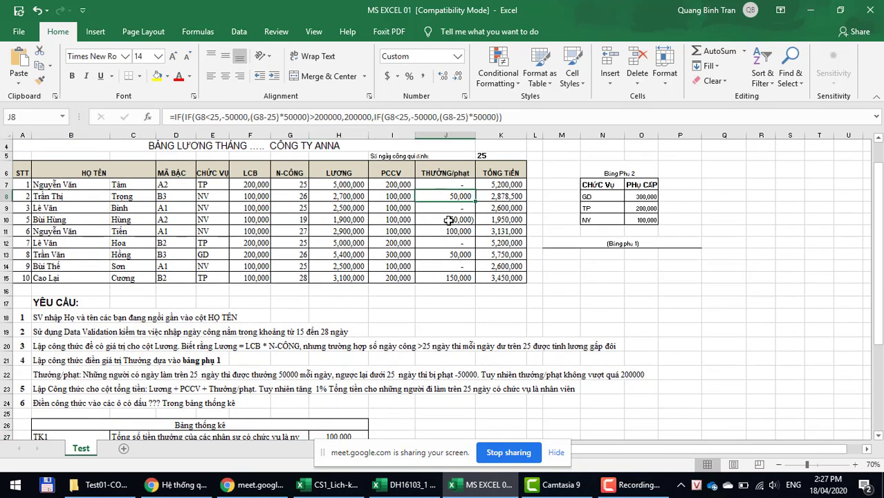
click(446, 218)
click(448, 230)
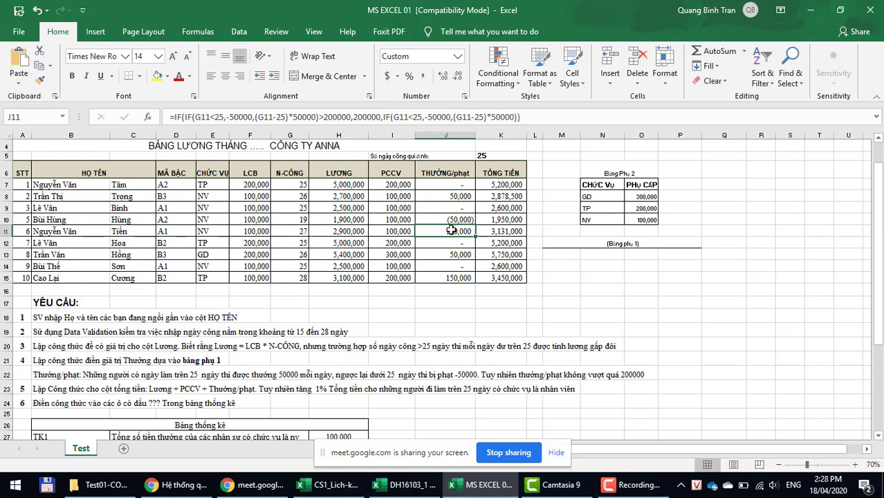
scroll(788, 357, down, 2)
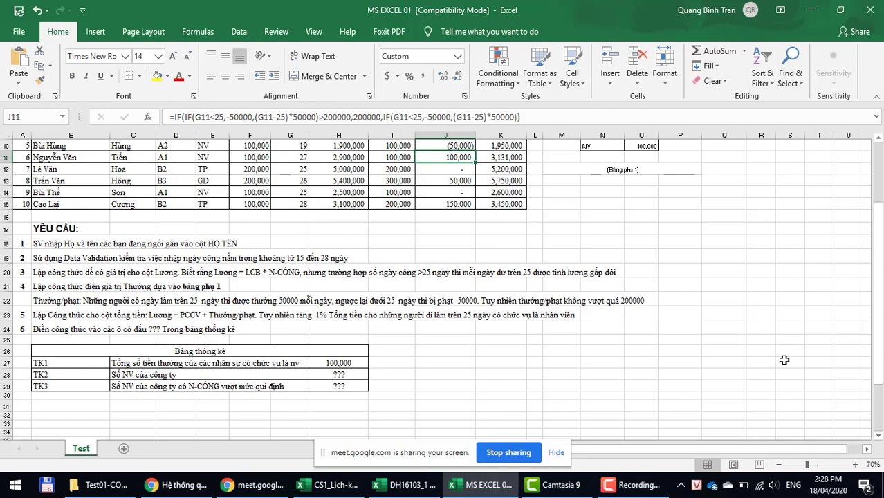
click(337, 363)
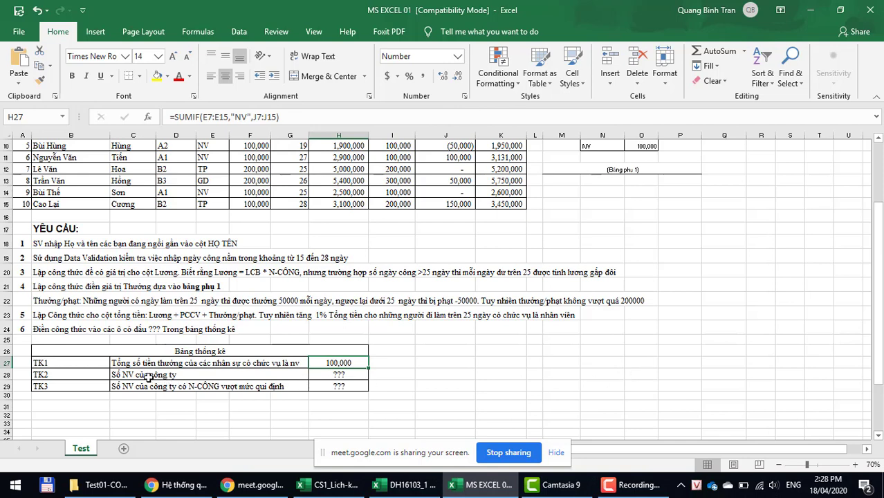
click(345, 374)
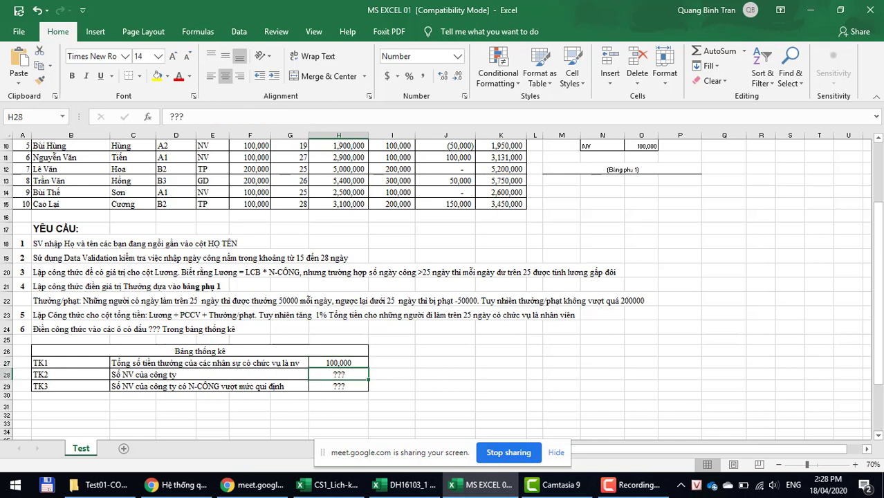
Step: Enter =COUNTA(C7:C15) in H28 to count the employee names
text(=)
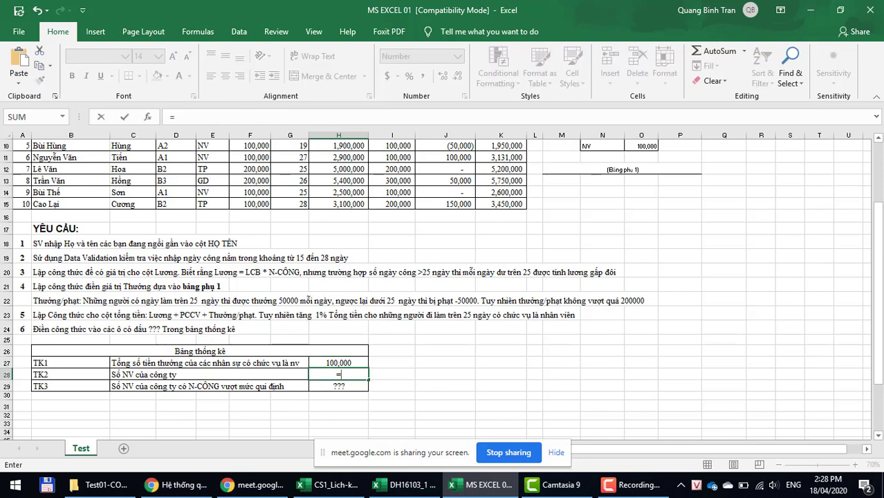
text(coun)
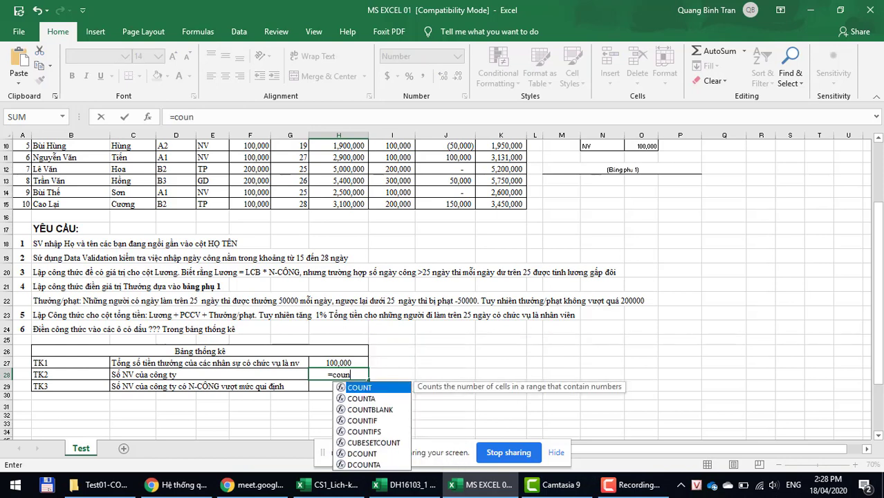
text(t()
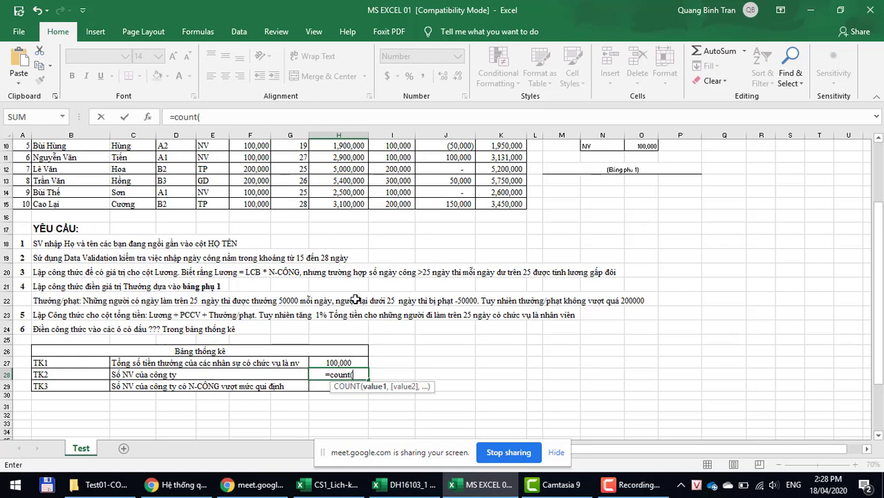
scroll(355, 299, up, 2)
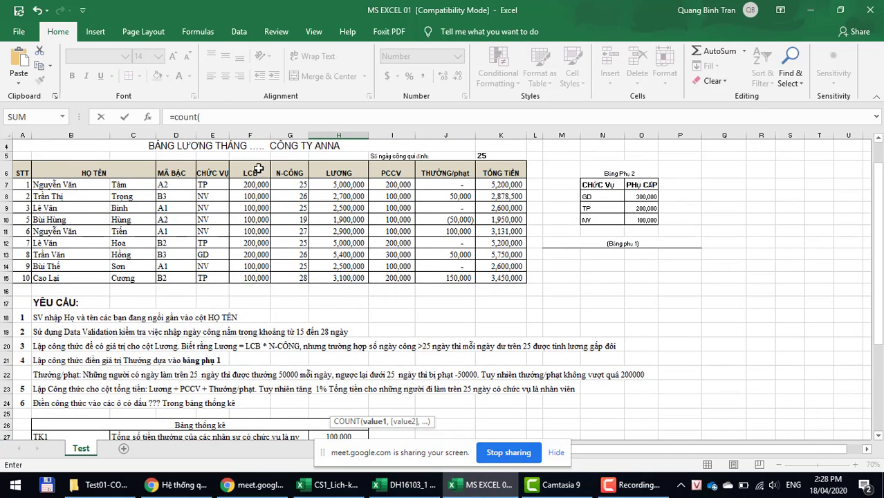
scroll(570, 328, down, 3)
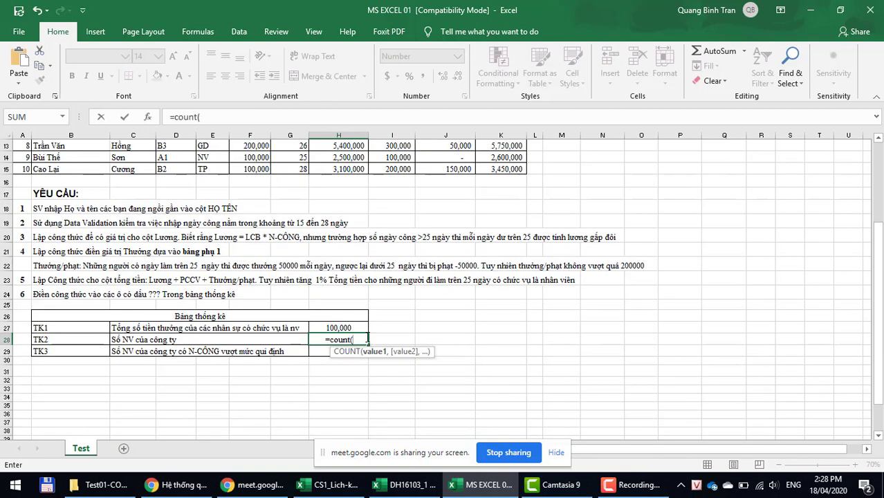
key(BackSpace)
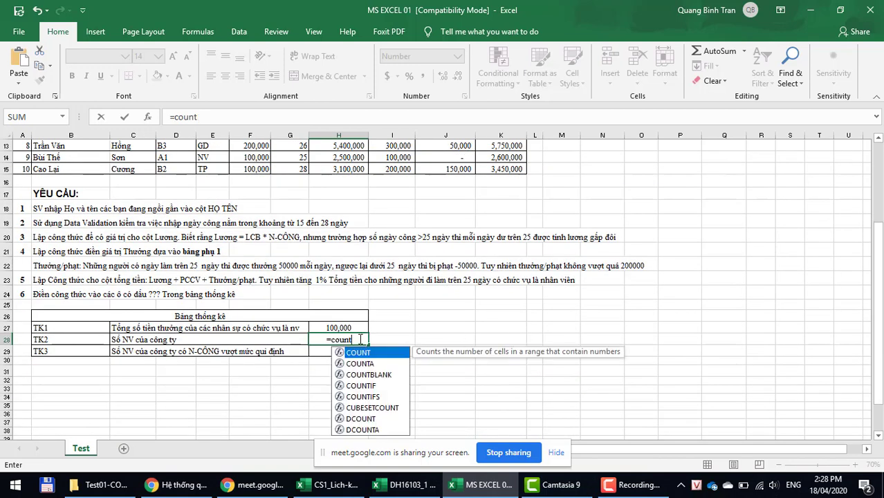
text(a)
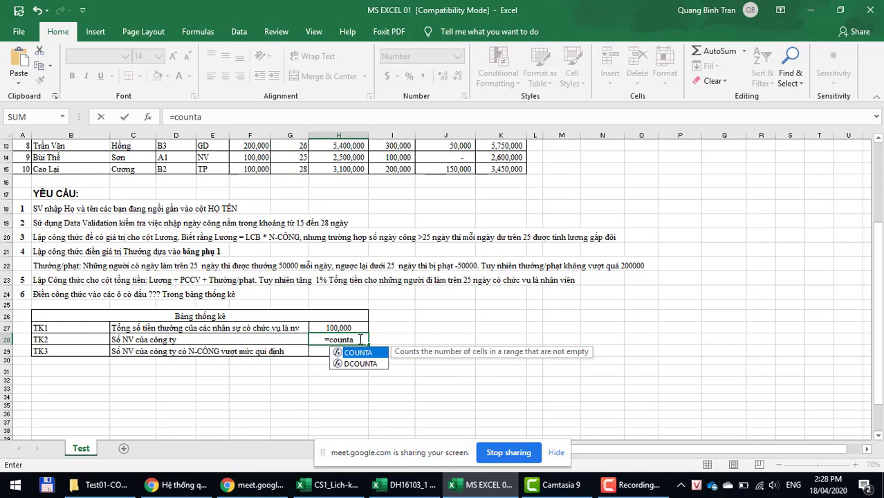
text(()
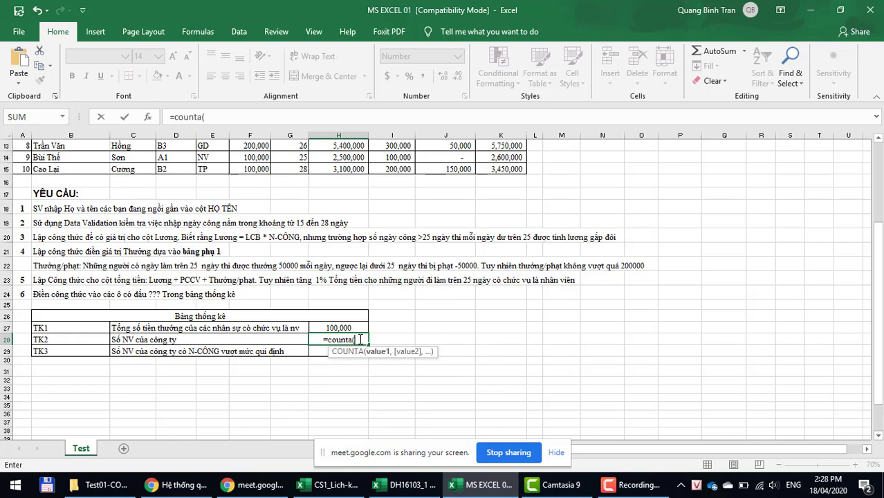
scroll(467, 376, up, 4)
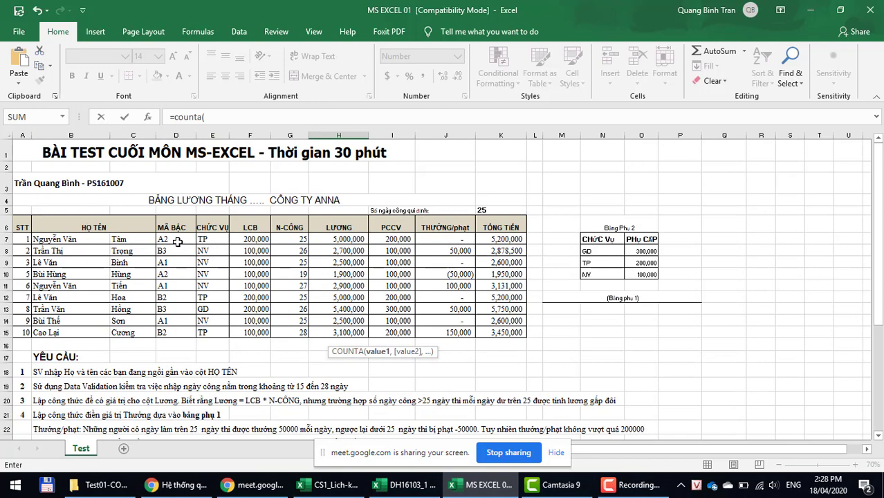
drag(119, 238, 125, 332)
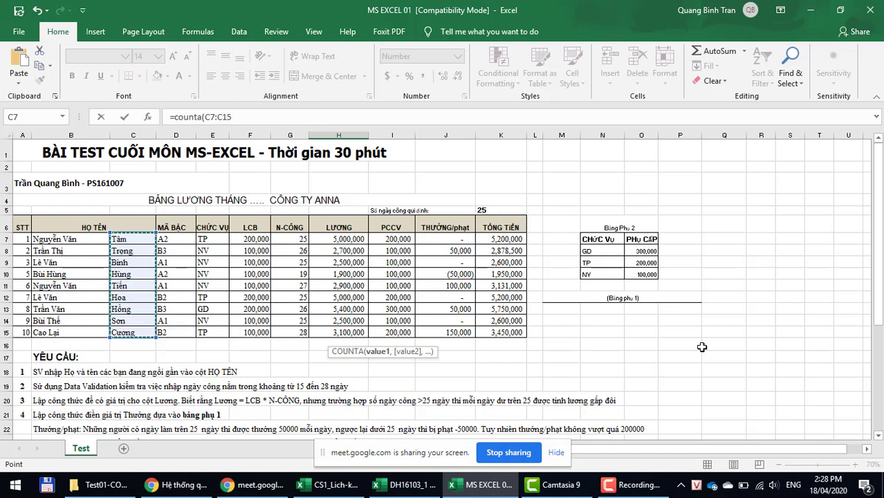
key(Return)
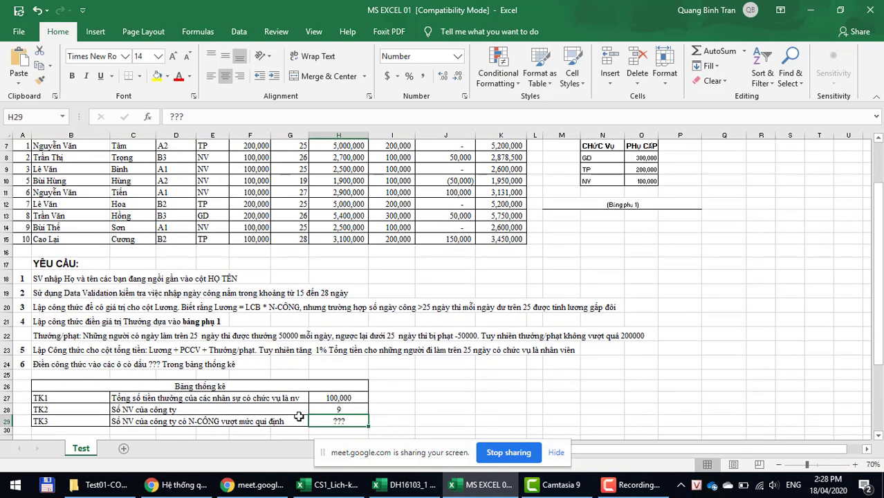
click(331, 409)
Step: Commit the =COUNTA(C7:C15) staff count in H28
scroll(183, 328, up, 1)
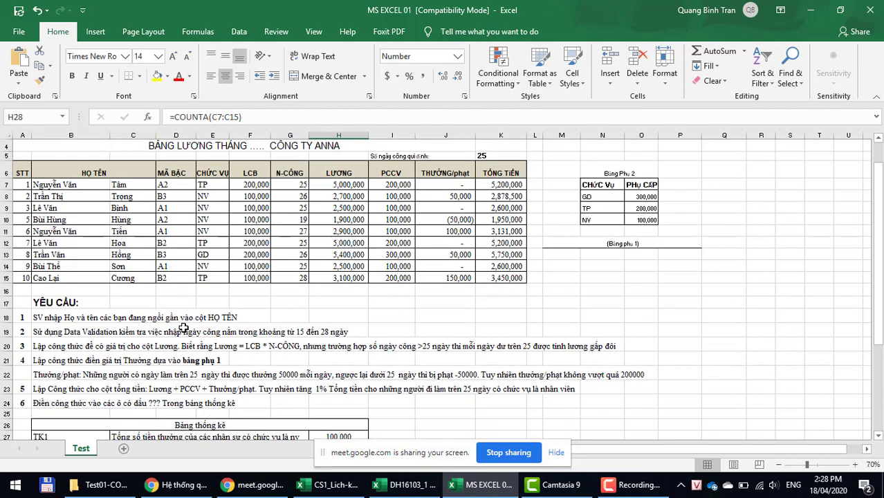
scroll(185, 331, down, 2)
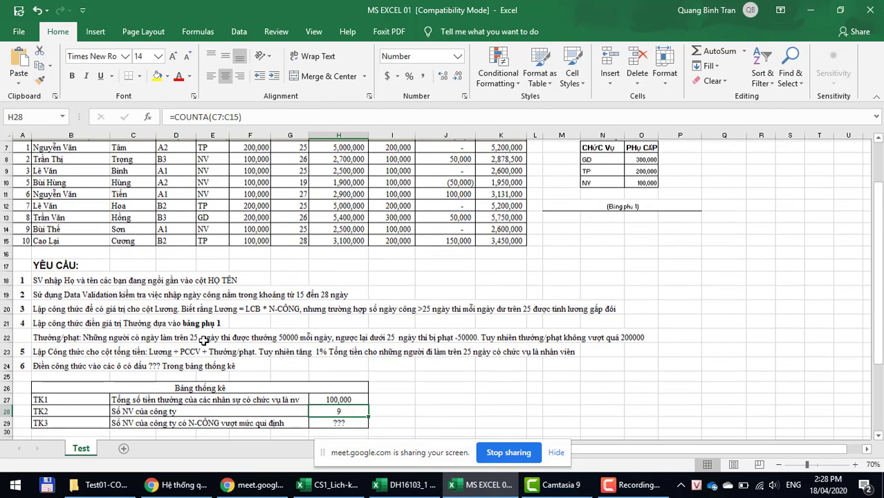
double_click(345, 374)
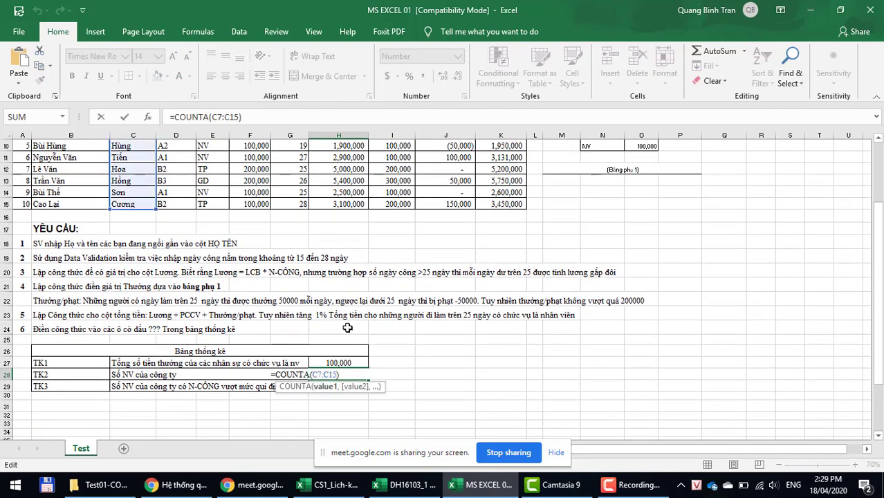
scroll(312, 227, up, 2)
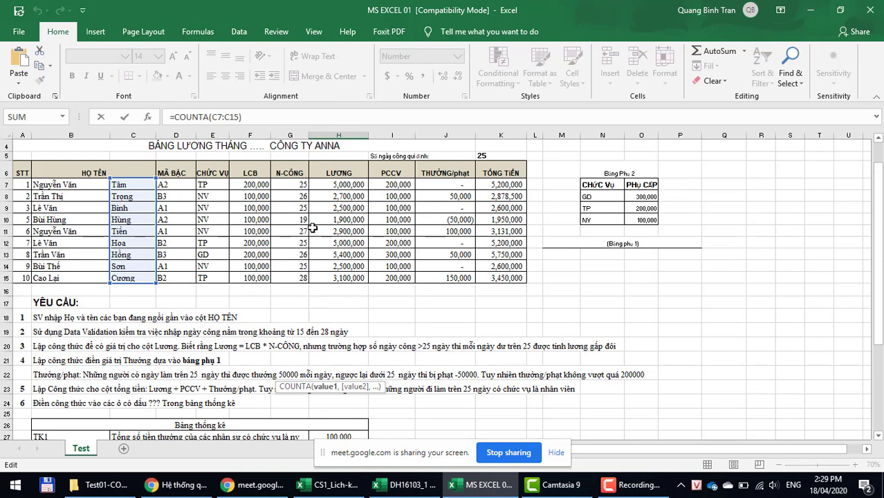
key(Return)
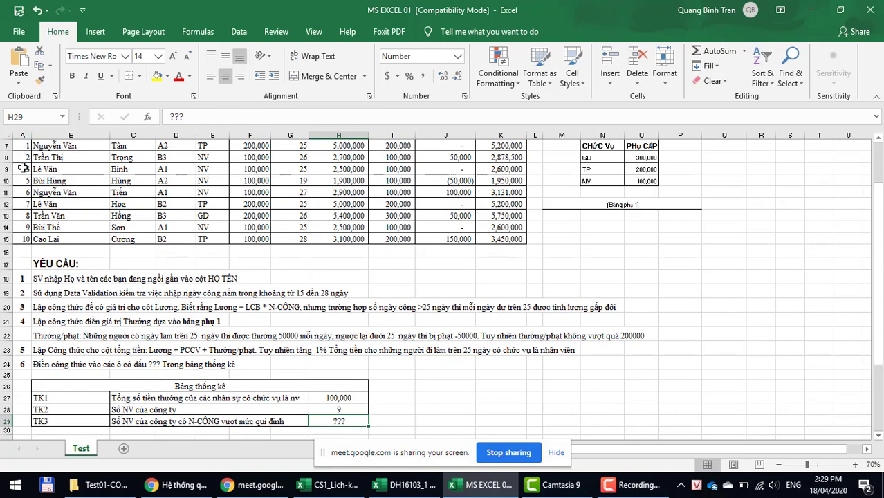
Step: Renumber the STT column down to row 15 so employees run 1 to 9
drag(25, 158, 31, 242)
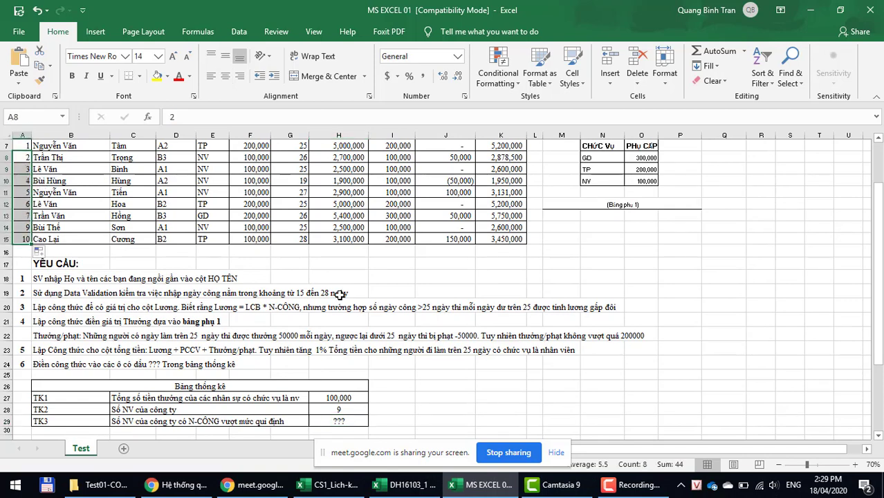
click(326, 293)
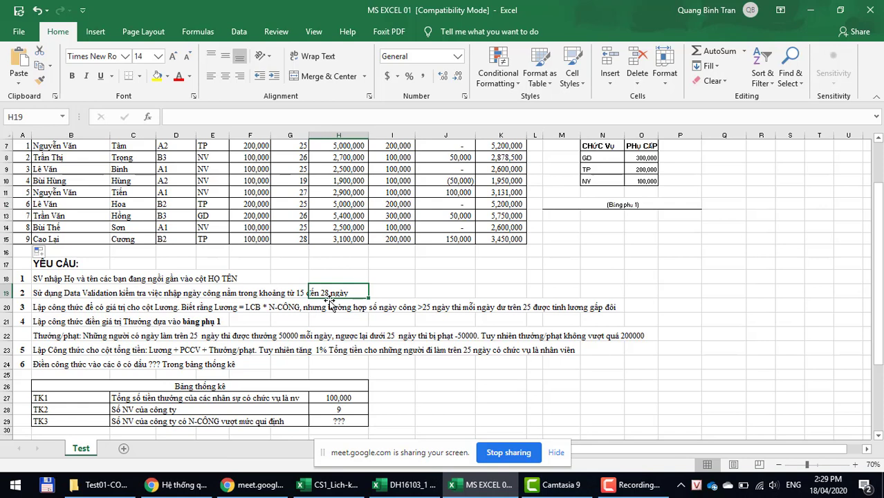
click(346, 410)
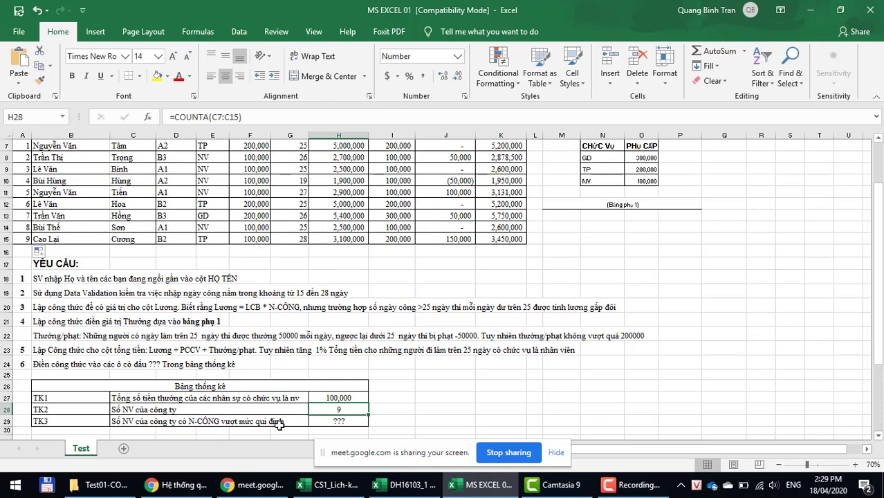
click(344, 420)
scroll(494, 396, down, 1)
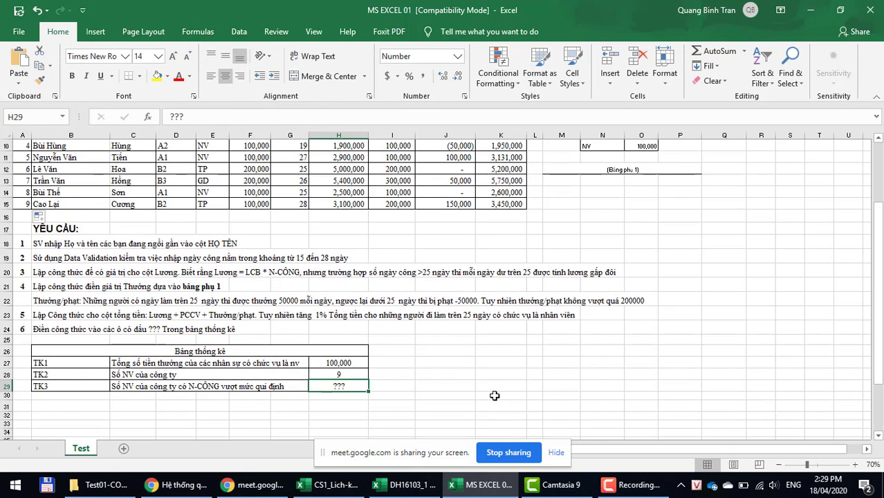
Step: Enter =COUNTIF(G7:G15,">25") in H29, counting 4 employees over 25 days
text(=)
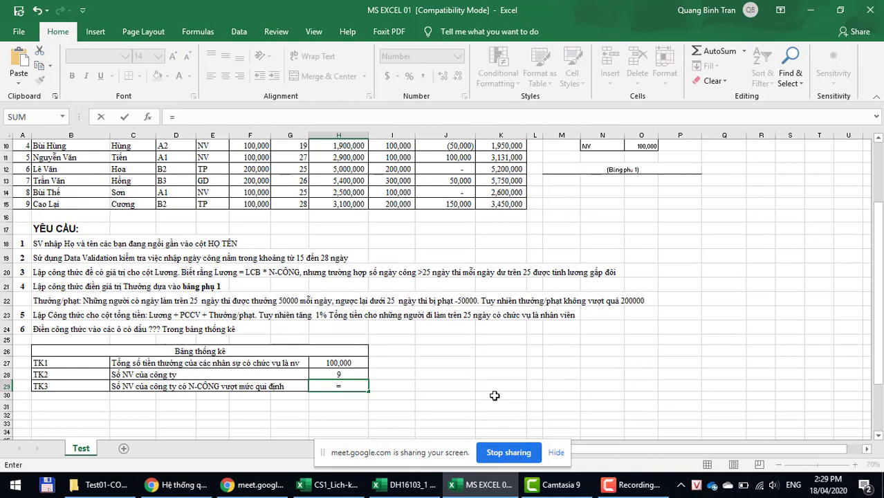
text(cou)
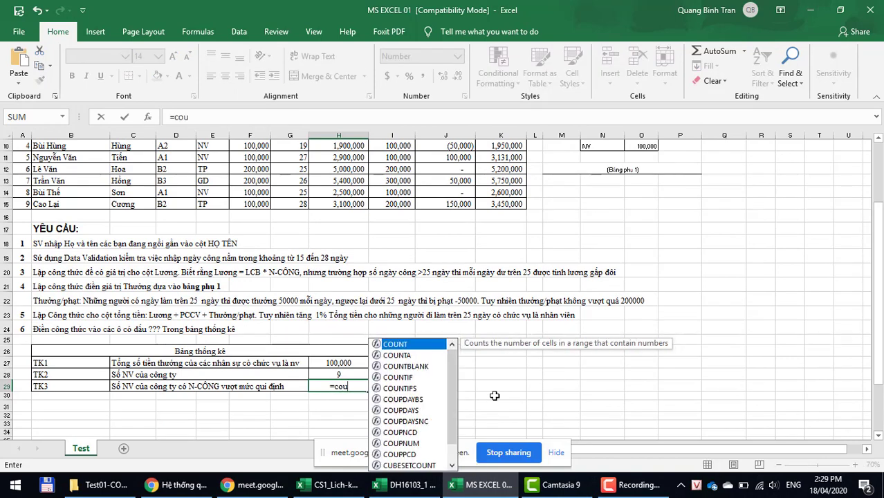
text(ntif)
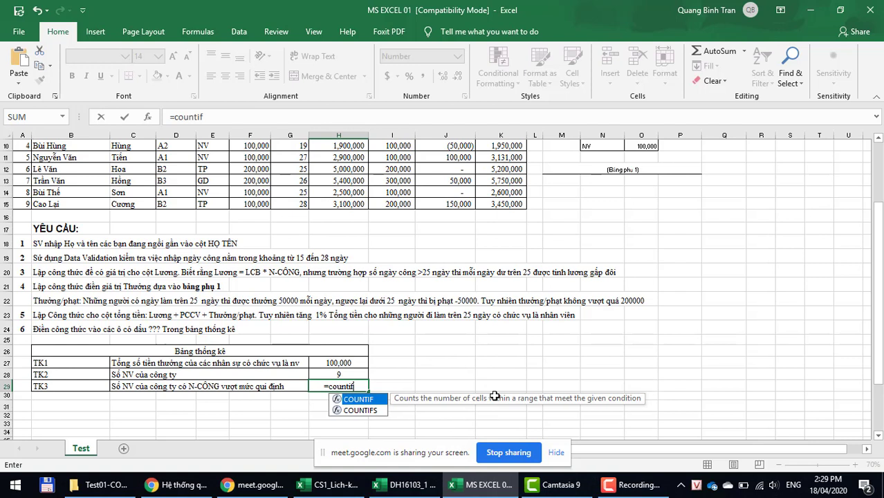
text(()
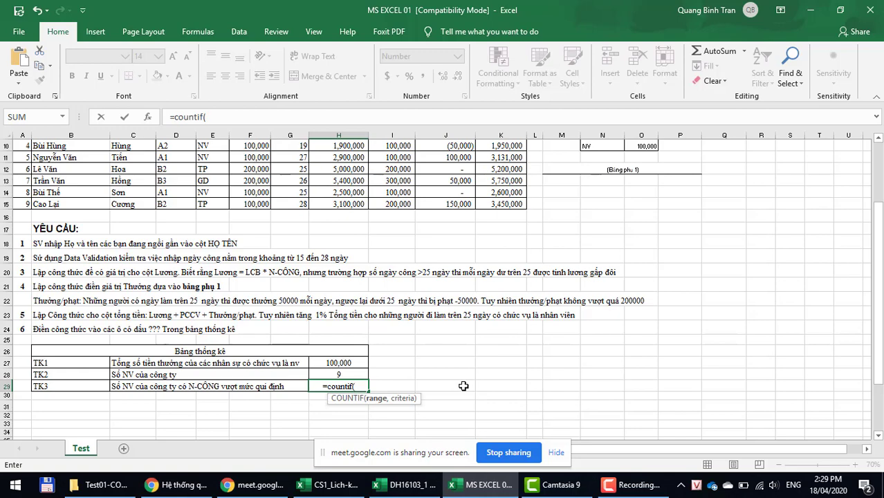
scroll(463, 386, up, 3)
drag(280, 238, 291, 333)
scroll(529, 296, down, 3)
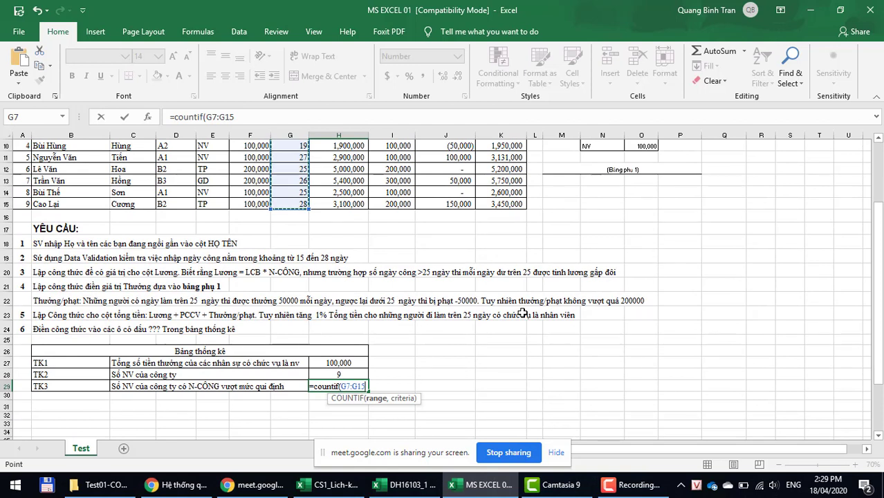
text(,)
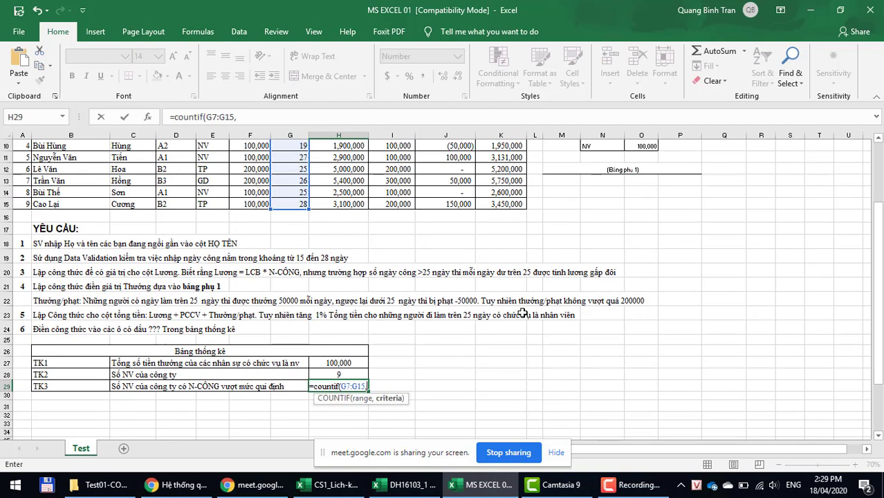
text(")
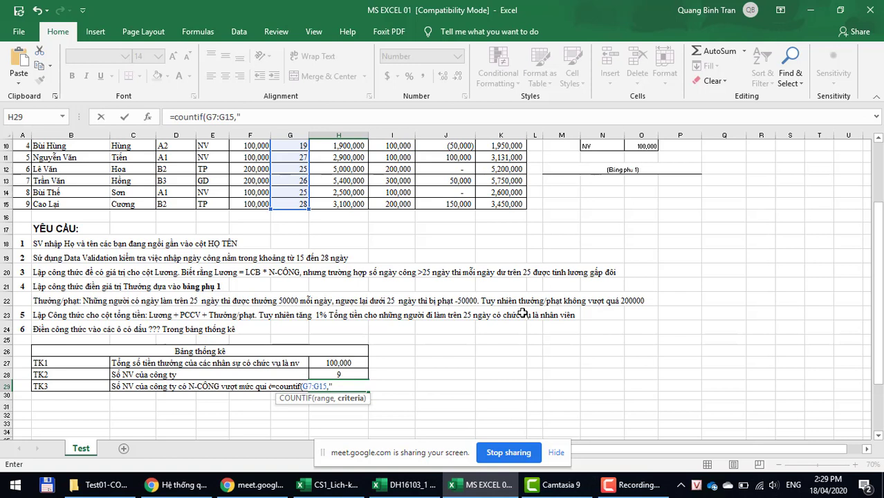
text(>25"))
key(Return)
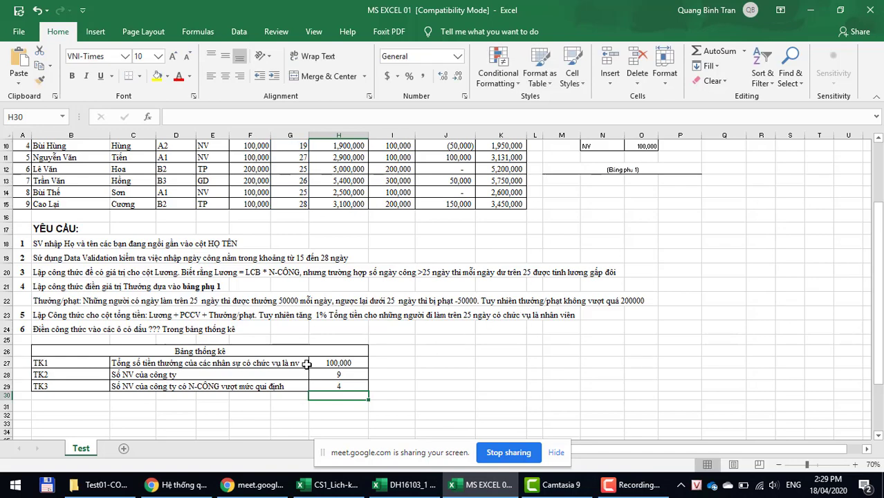
click(329, 387)
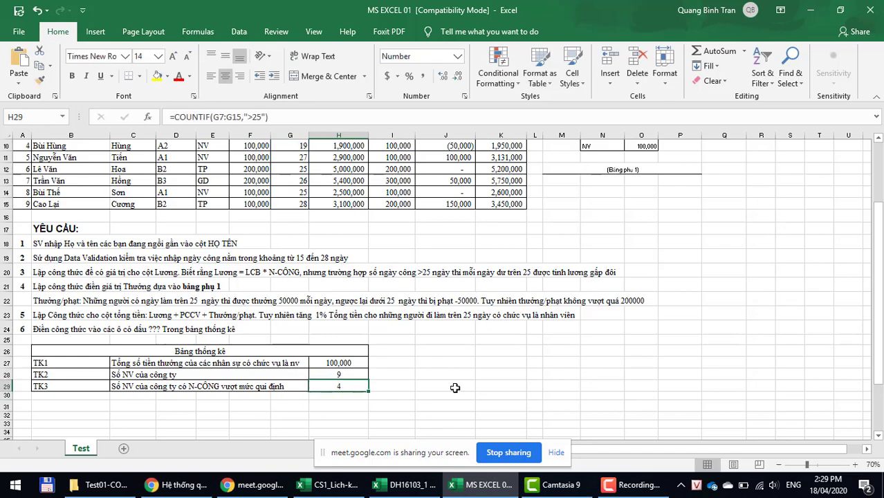
scroll(372, 307, up, 2)
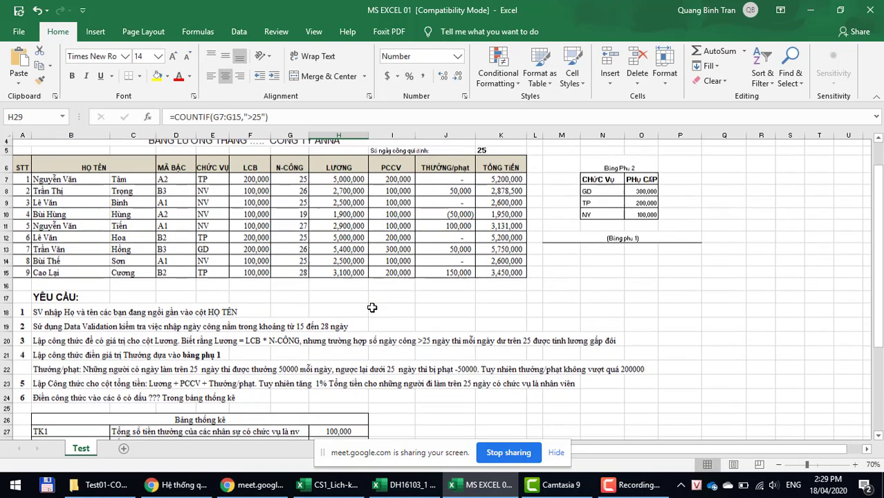
click(293, 195)
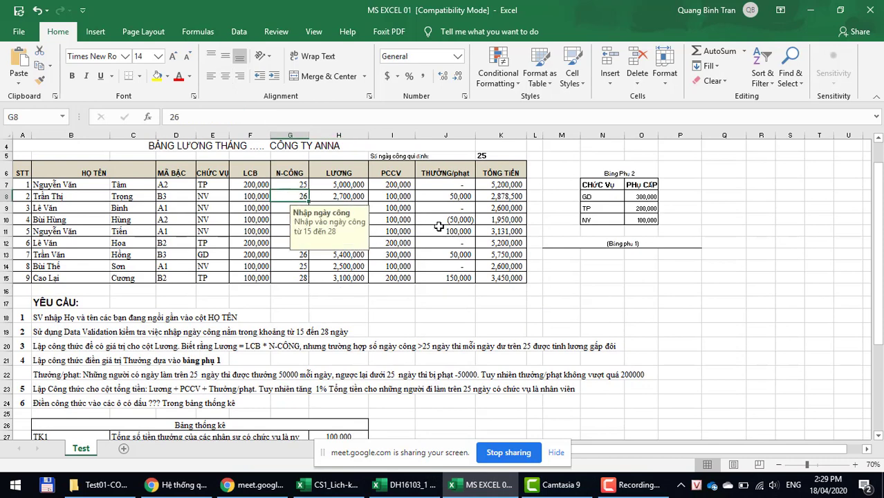
click(439, 230)
click(284, 278)
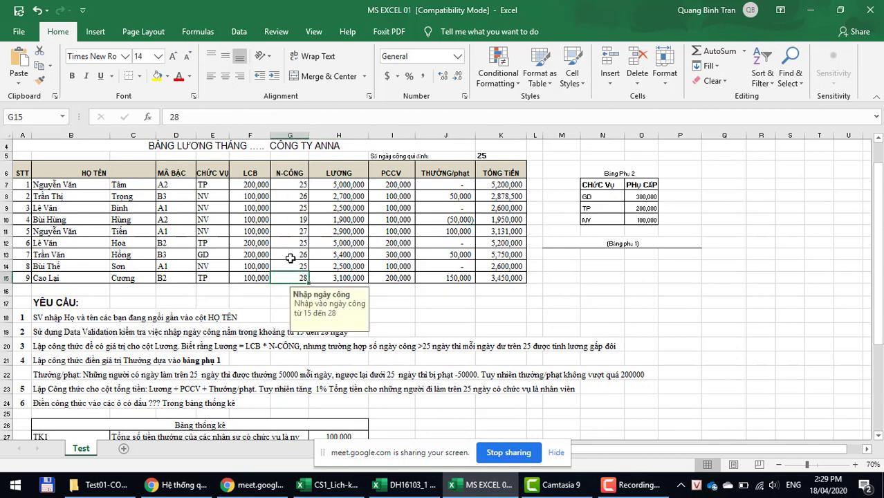
click(290, 255)
click(291, 232)
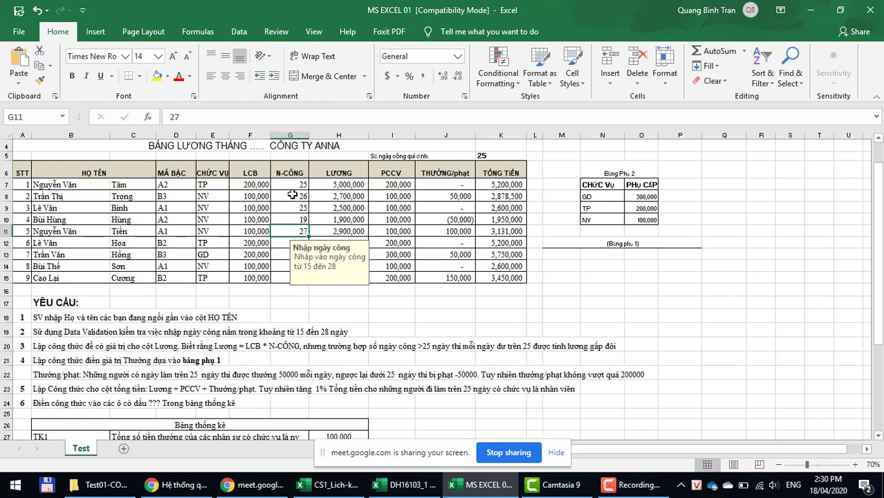
click(291, 196)
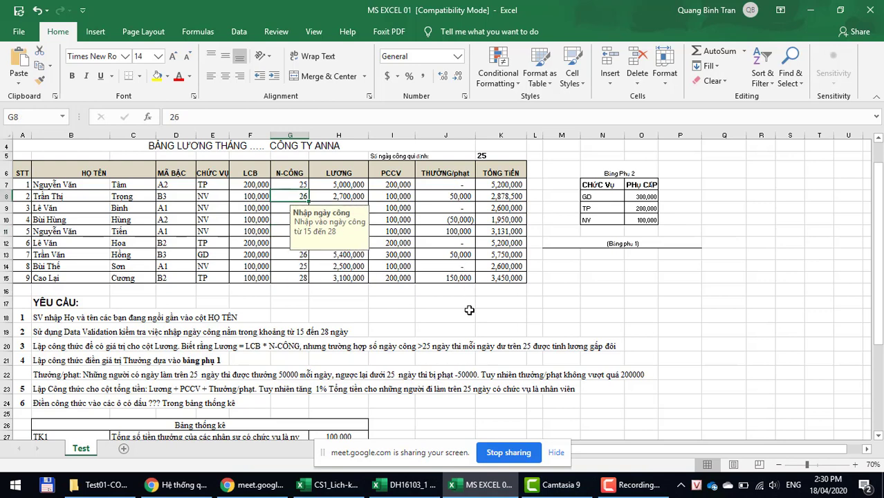
scroll(469, 310, down, 3)
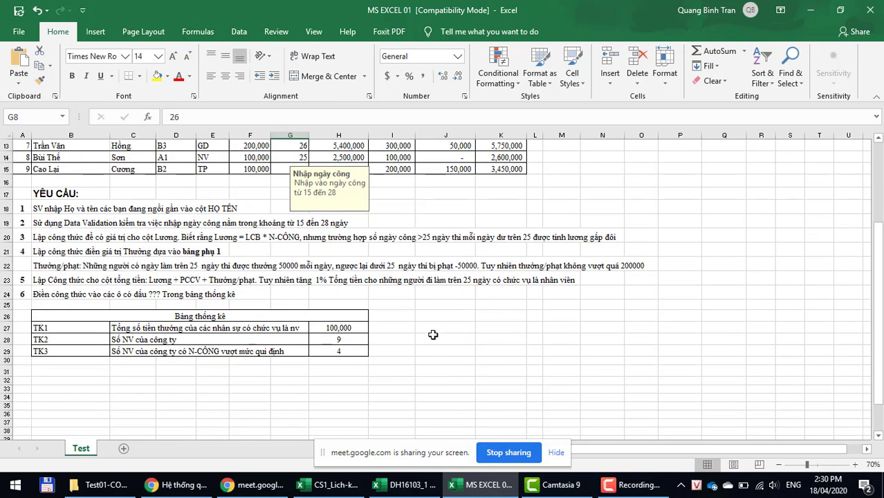
click(337, 352)
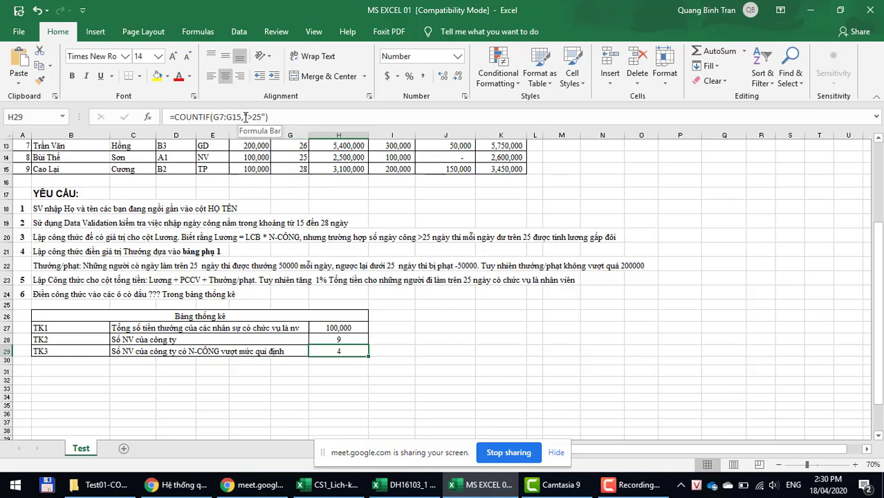
double_click(250, 116)
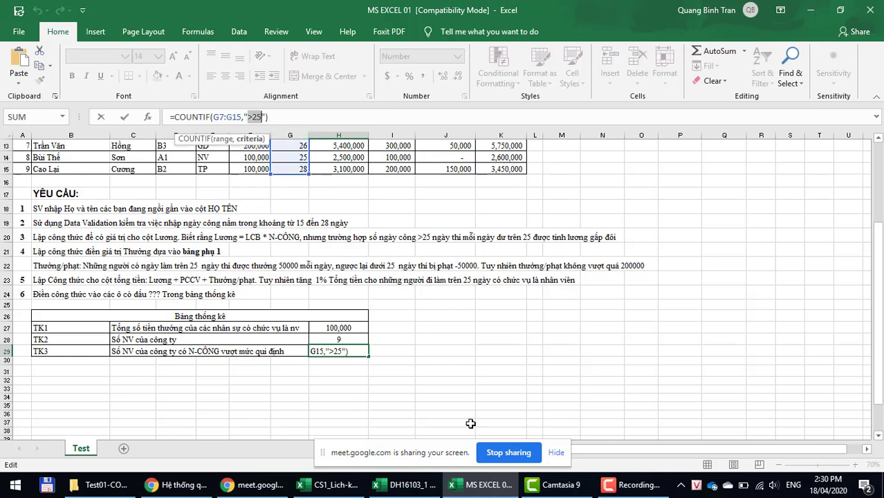
key(Return)
click(419, 372)
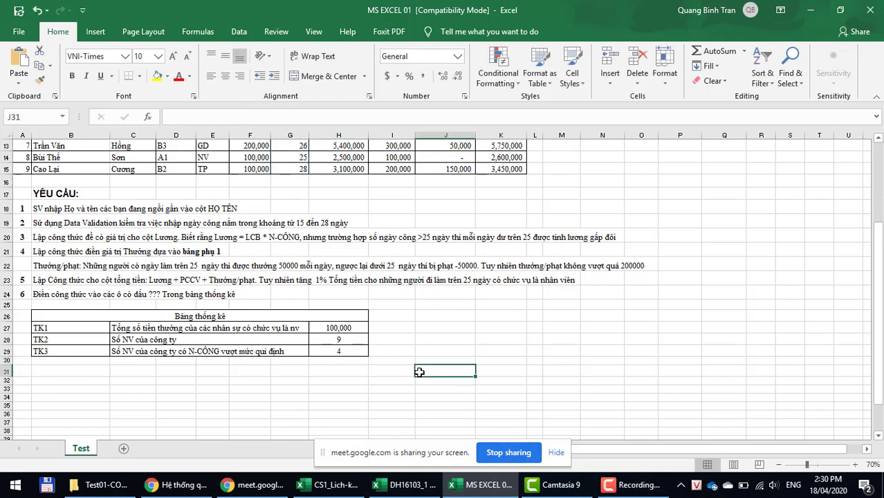
click(402, 352)
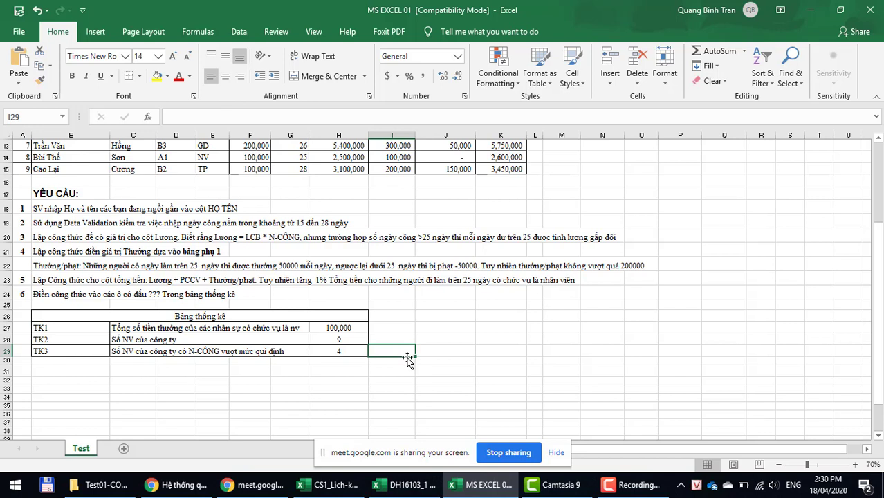
click(327, 329)
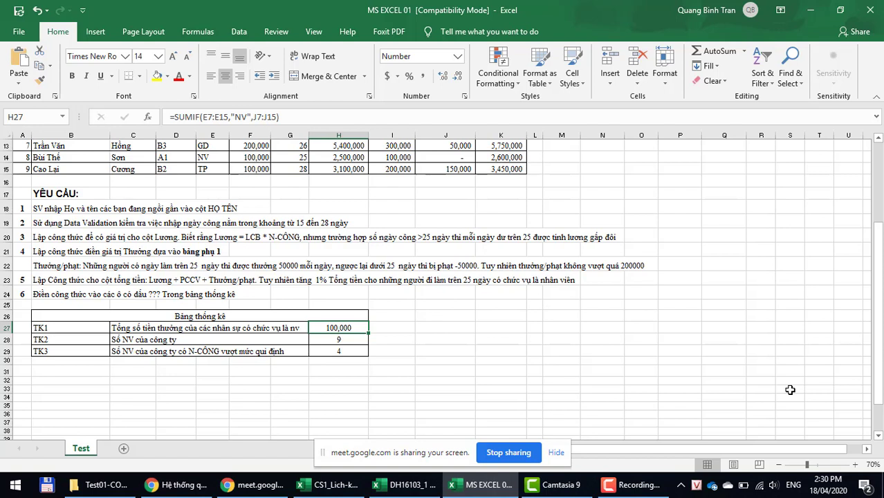
Step: Try changing H27's SUMIF to SUMIFS, then keep the original SUMIF formula
double_click(336, 327)
key(Left)
key(Left)
key(Left)
key(Left)
key(Left)
key(Left)
key(Left)
key(Left)
key(Left)
key(Left)
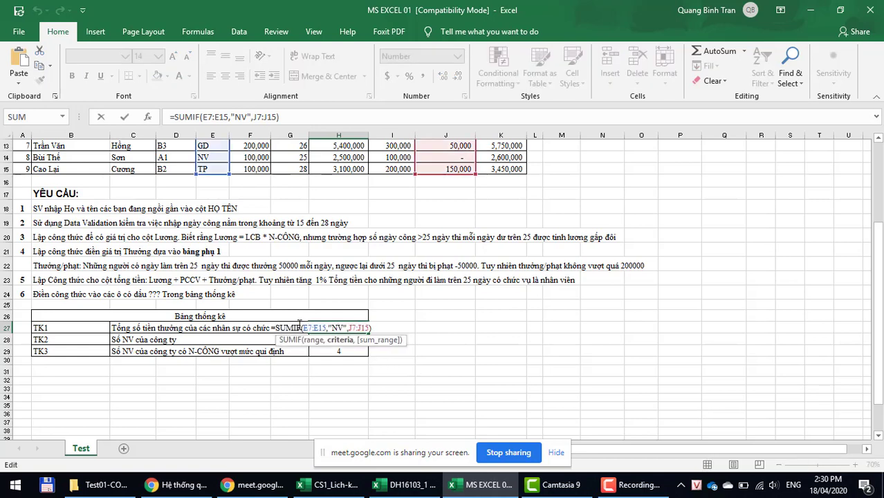
text(s)
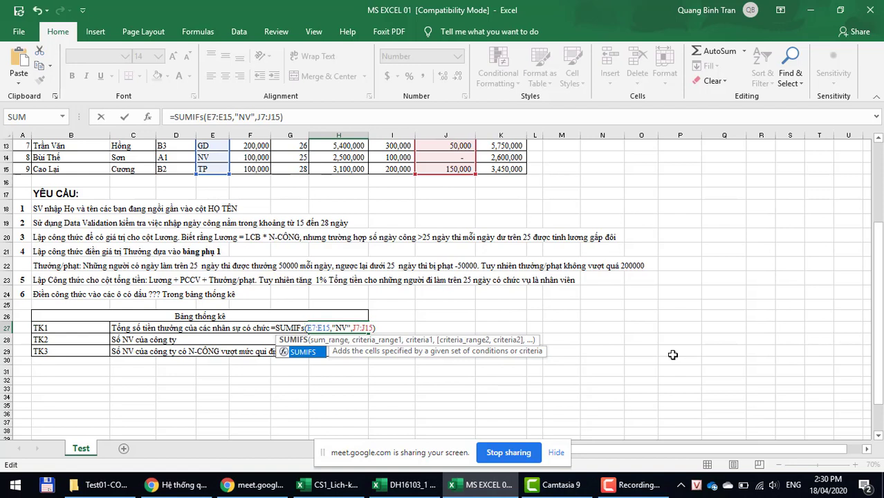
key(Escape)
key(BackSpace)
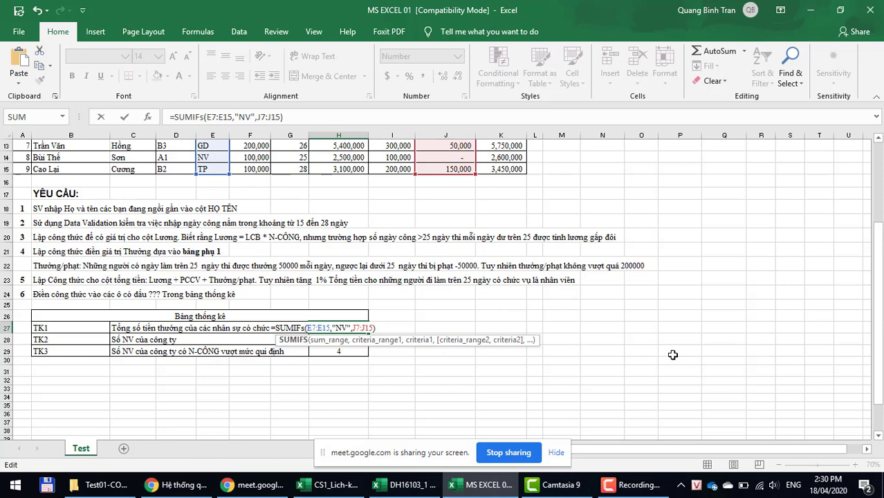
key(ctrl+Return)
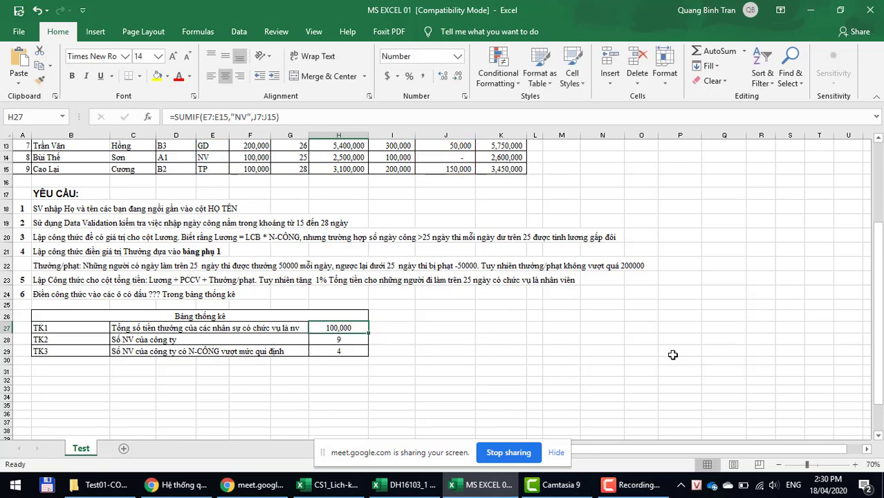
Step: Add the heading 'Chỉ tính thưởng' in cell I26
key(Right)
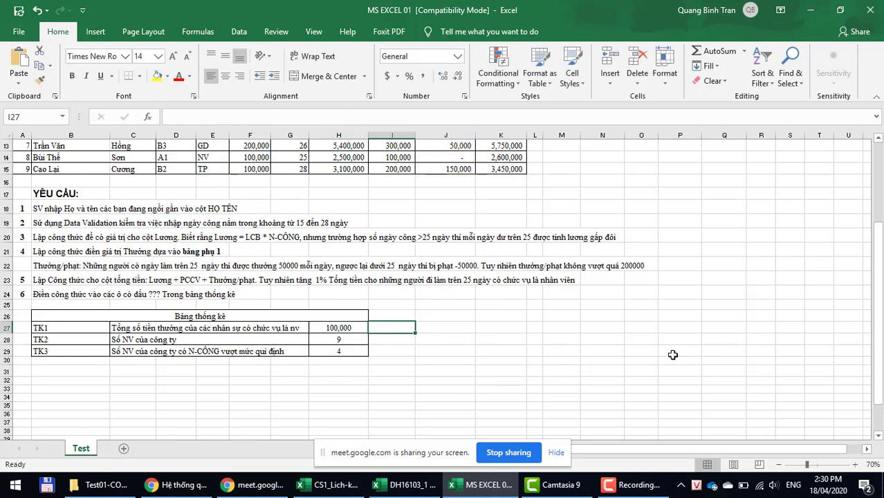
key(Up)
key(Down)
key(Up)
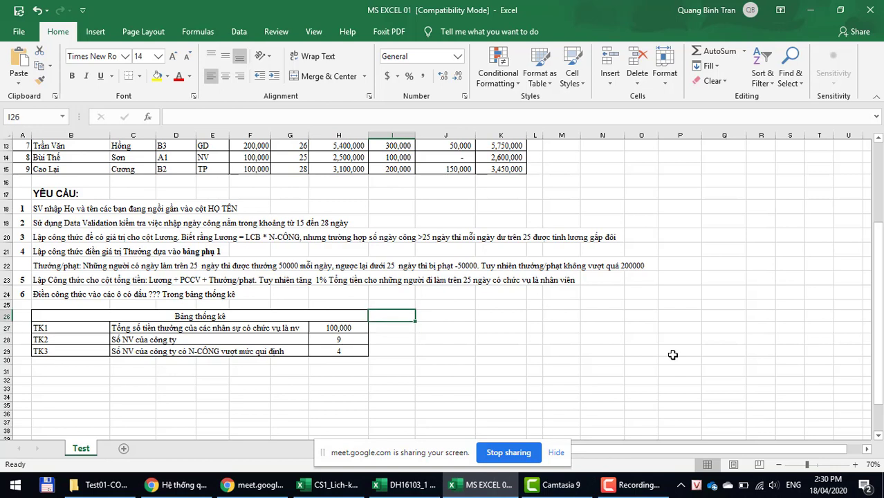
text(Chỉ tính)
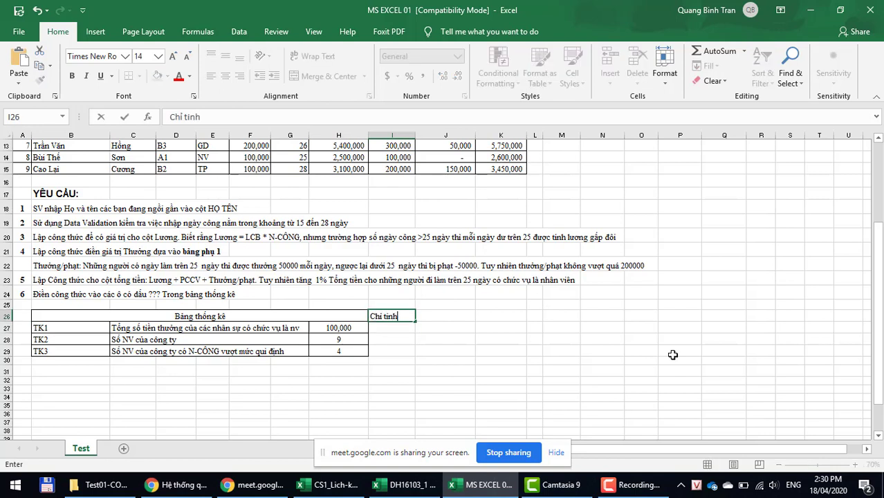
text( thương)
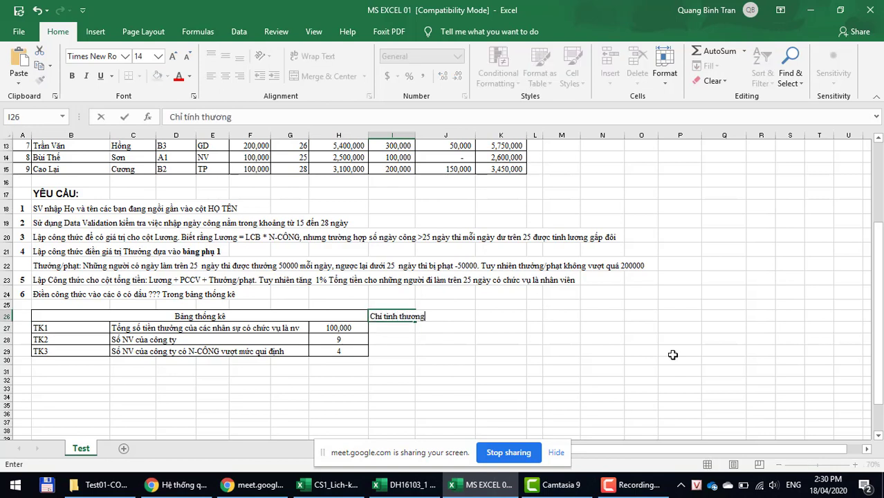
text(r)
key(Return)
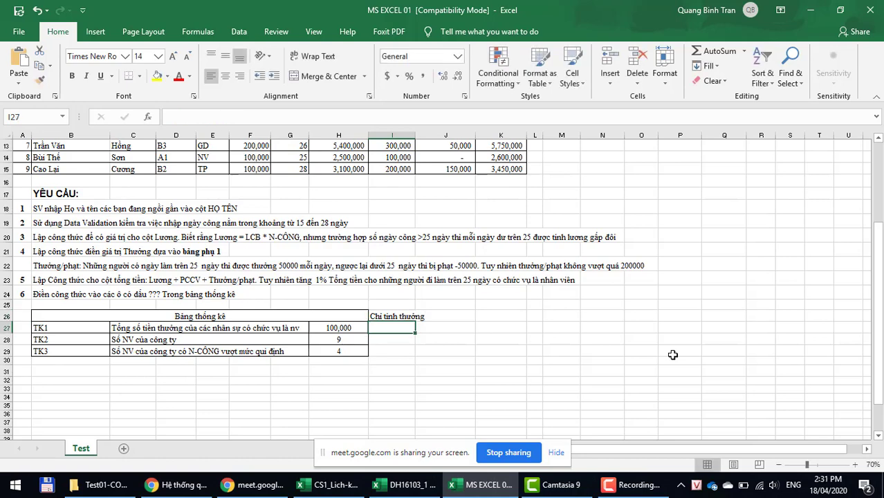
text(=)
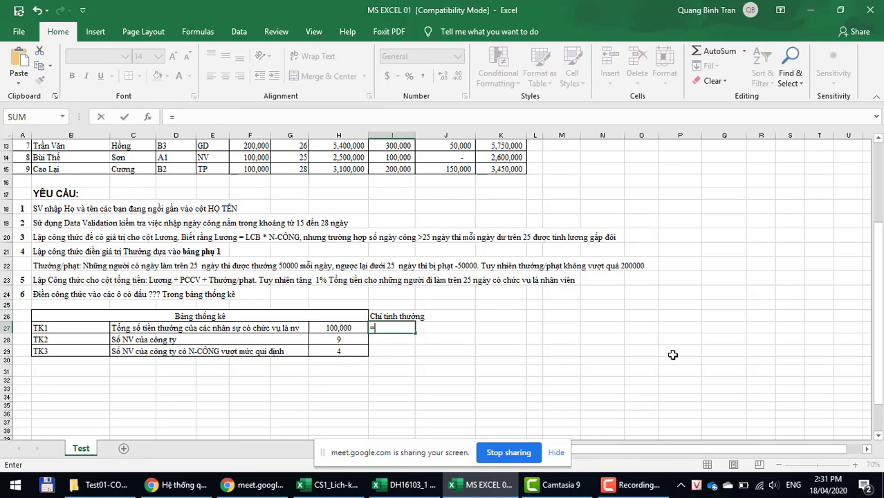
text(sumiff)
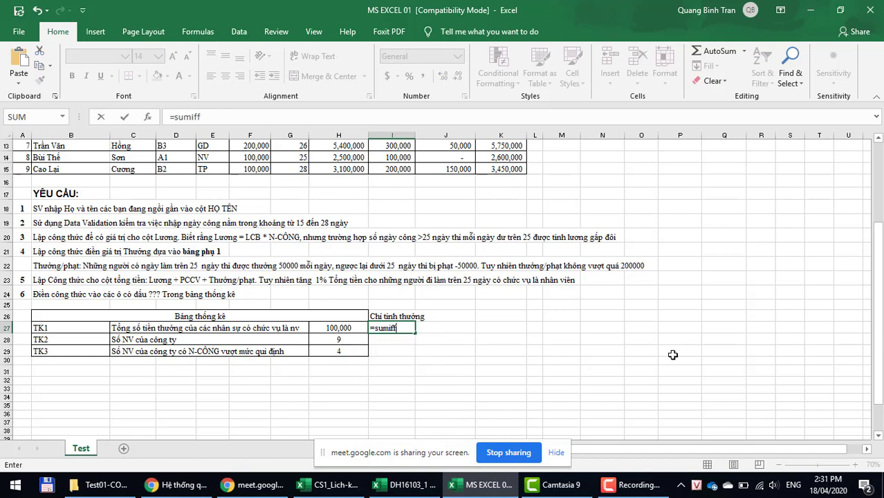
Step: Begin a SUMIFS formula in I27 with J7:J15 as the sum range
key(BackSpace)
text(s()
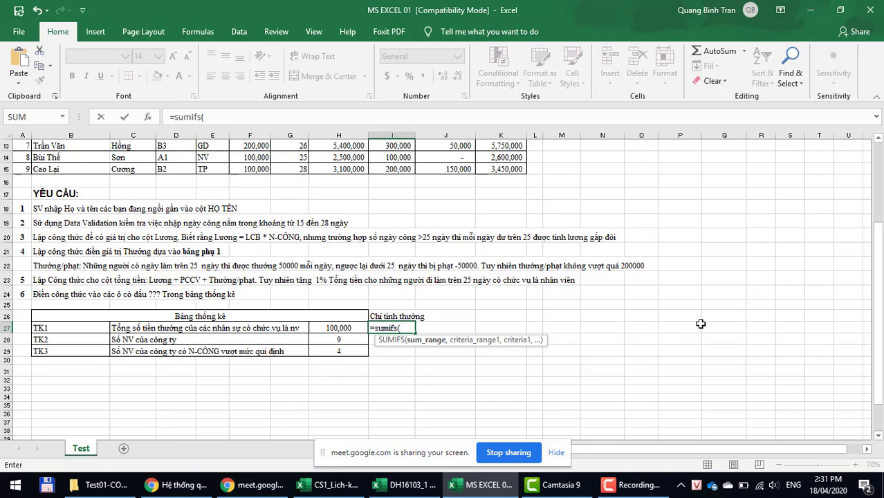
scroll(702, 324, up, 3)
drag(446, 184, 453, 278)
scroll(763, 260, down, 2)
scroll(763, 260, down, 1)
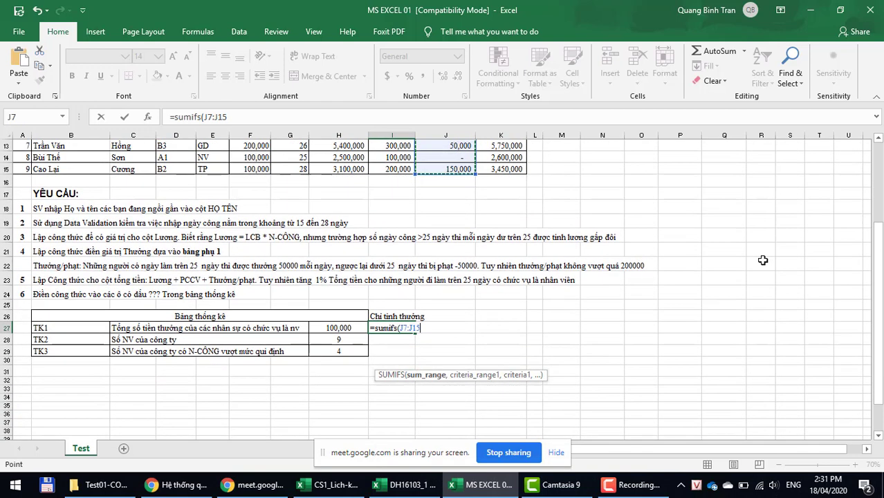
text(,)
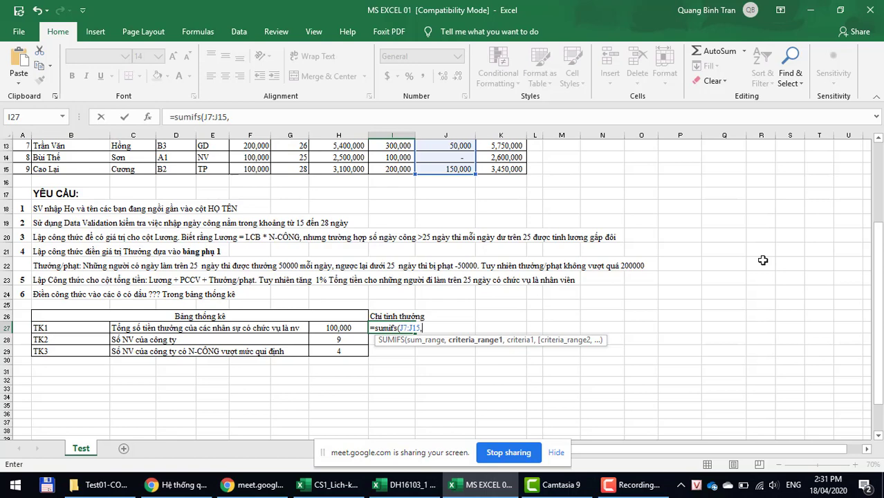
Step: Add criteria E7:E15 = "NV" and J7:J15 > 0, giving 150000
scroll(762, 260, up, 4)
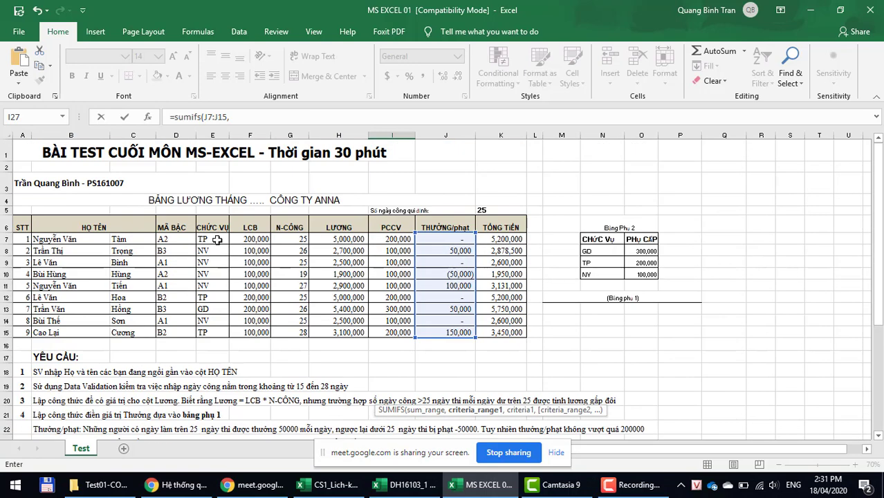
drag(217, 239, 214, 333)
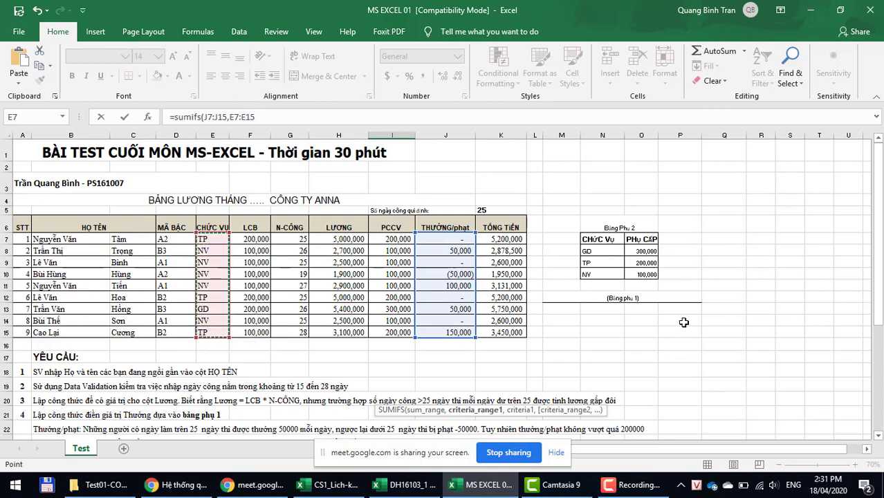
text(,)
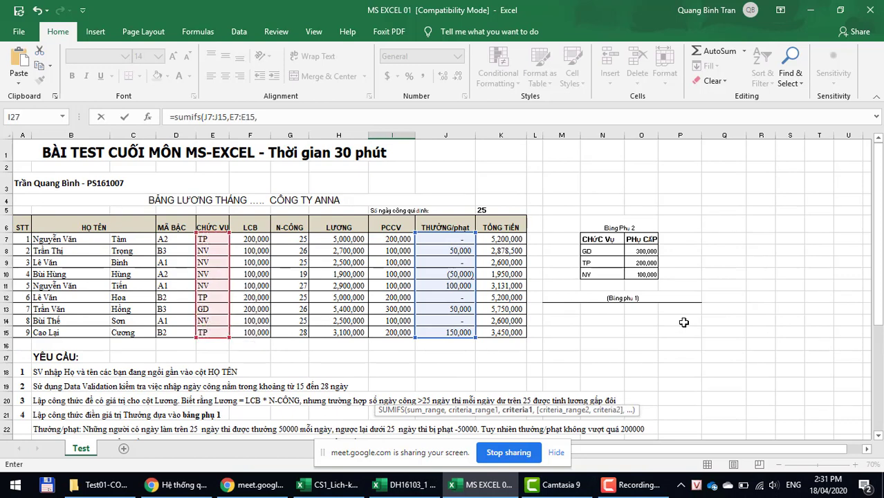
text("NV",)
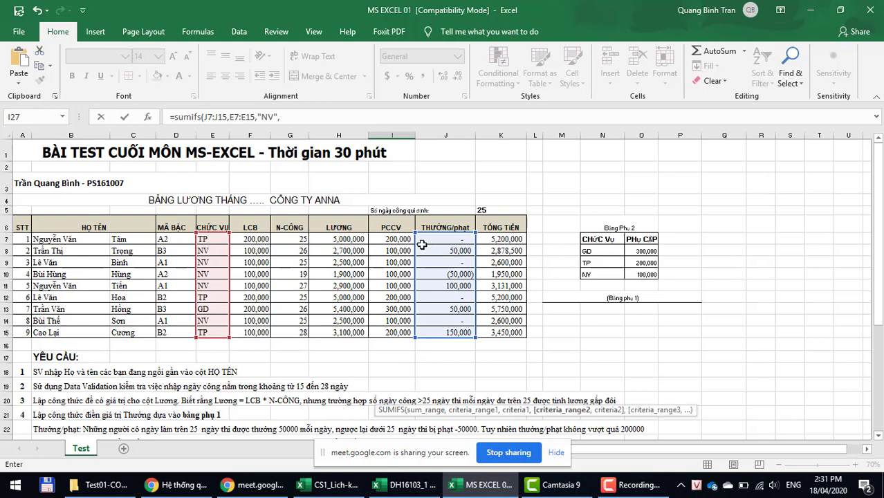
drag(432, 238, 431, 333)
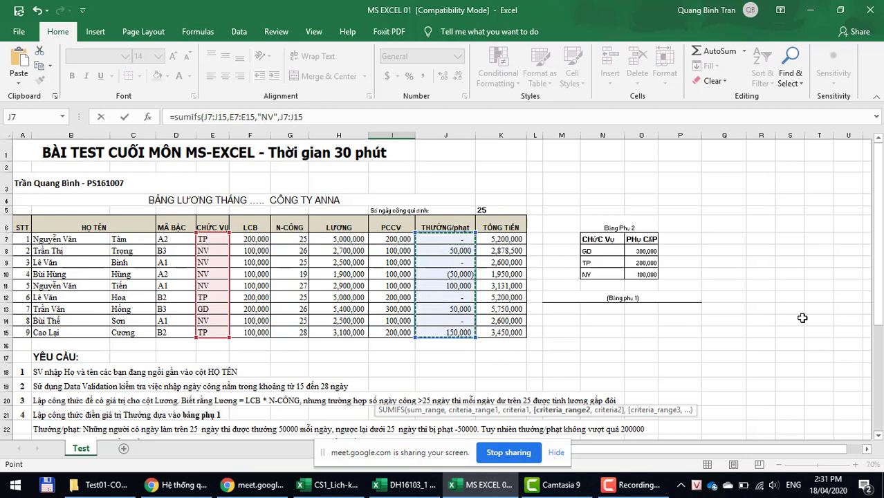
text(,)
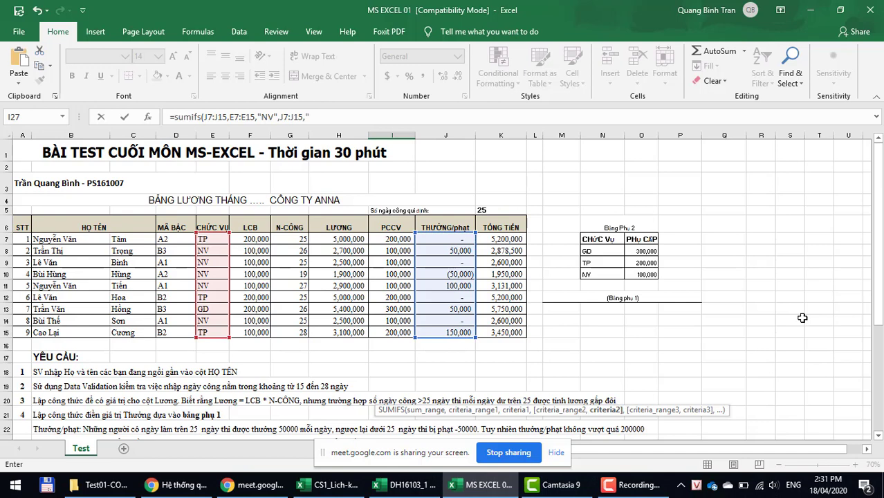
text(">0"))
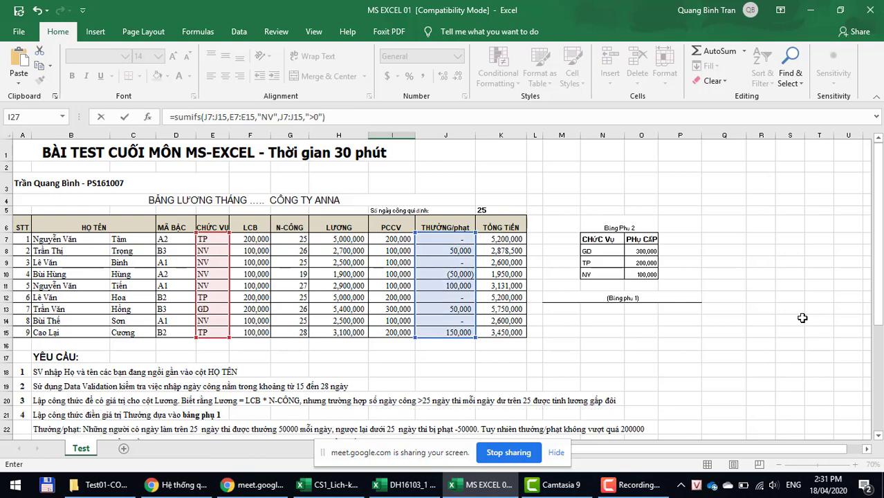
key(Return)
scroll(538, 388, down, 1)
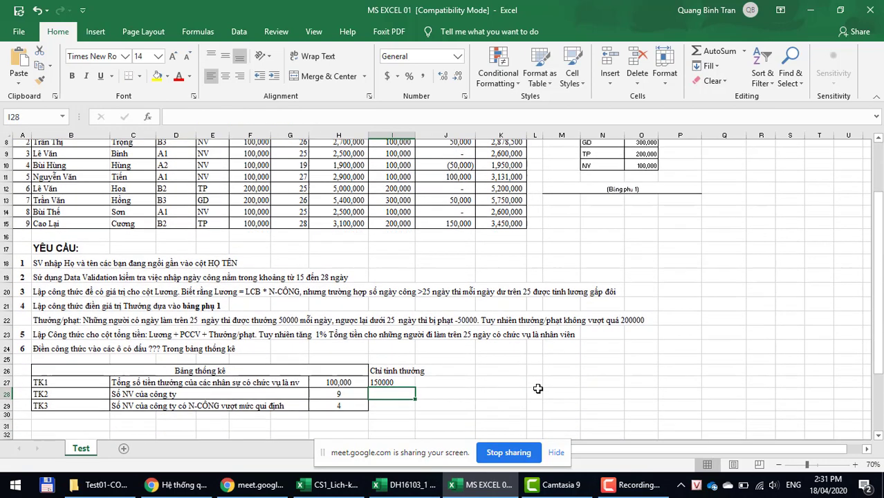
click(400, 375)
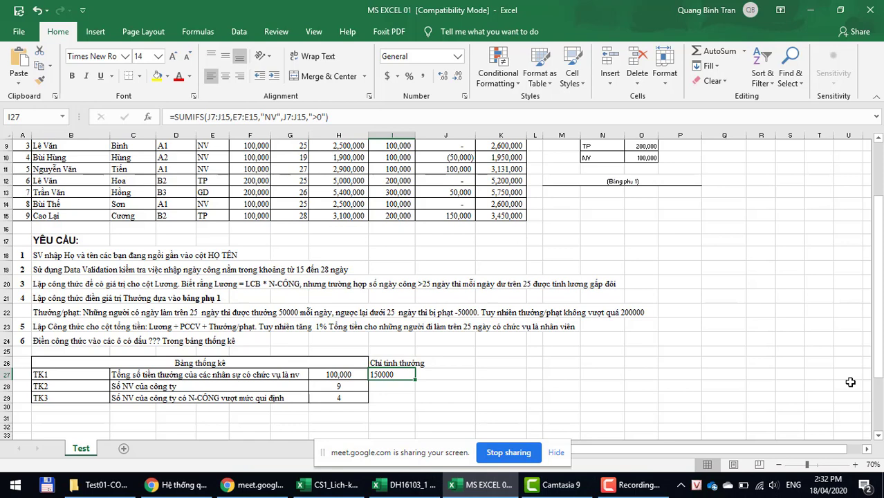
click(200, 116)
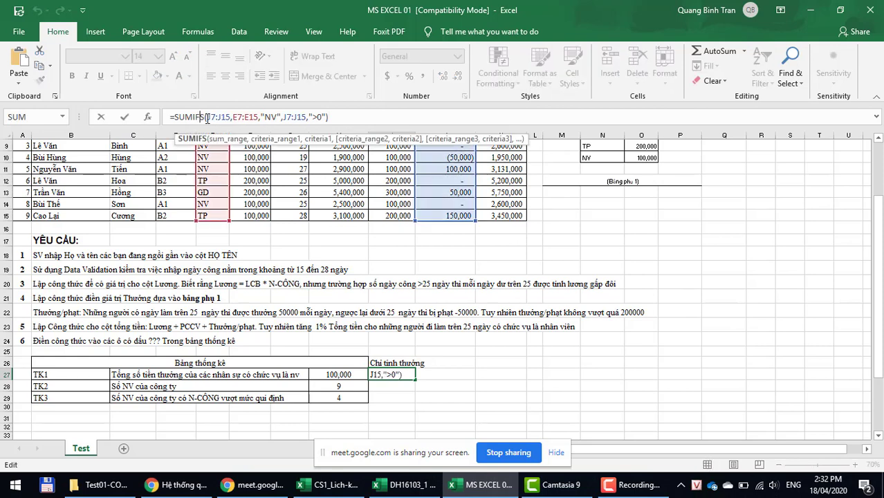
drag(207, 117, 327, 116)
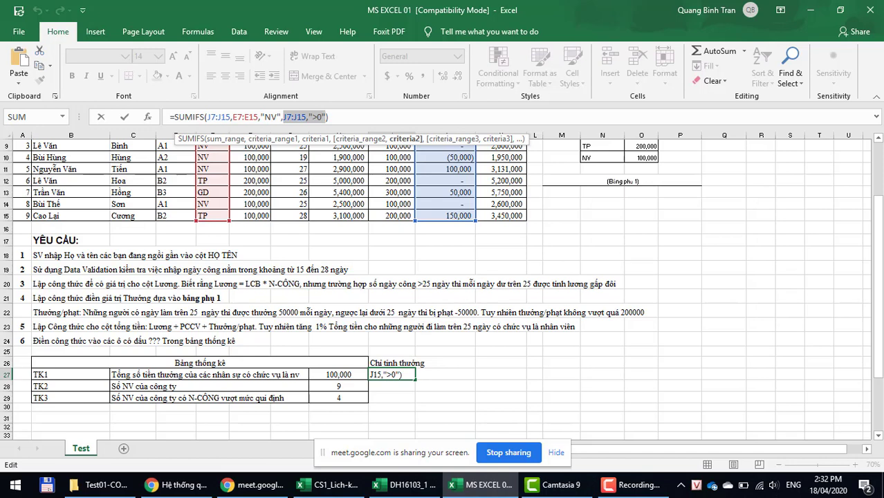
key(ctrl+Return)
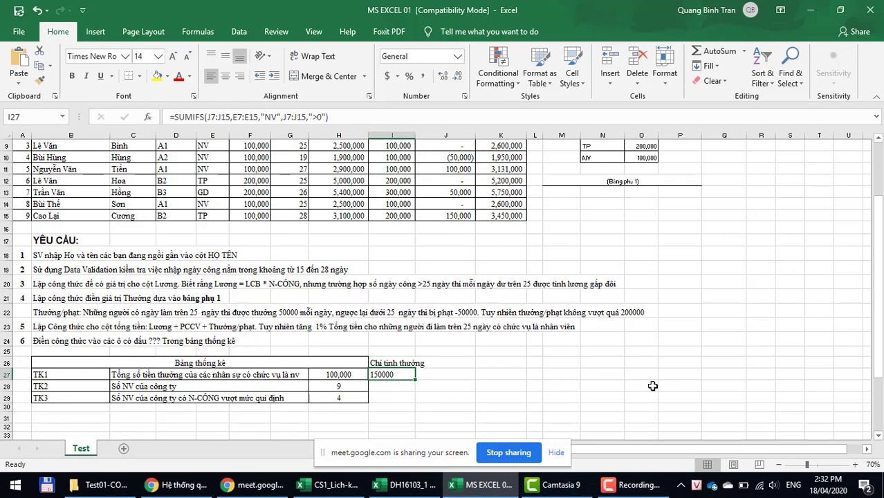
scroll(652, 386, up, 3)
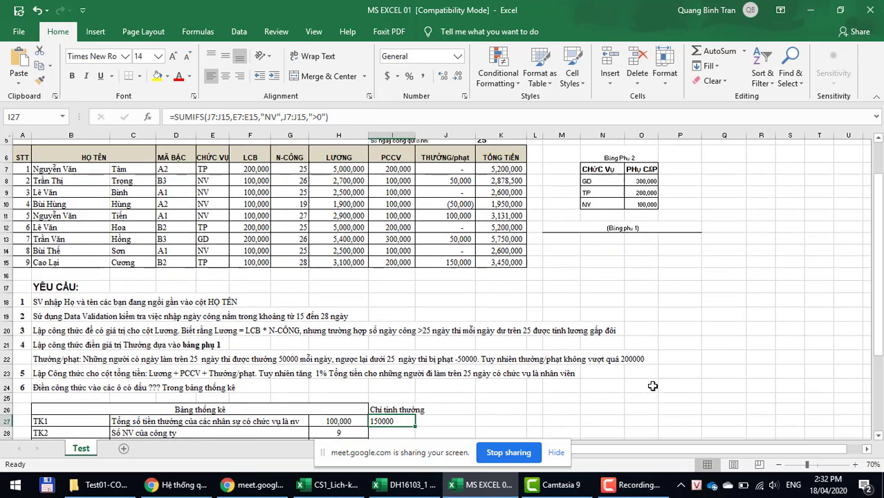
scroll(652, 385, down, 3)
click(631, 485)
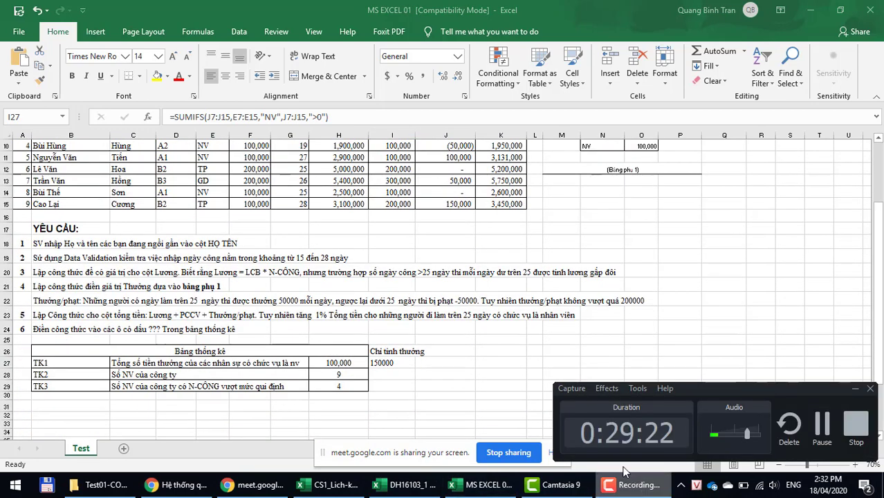